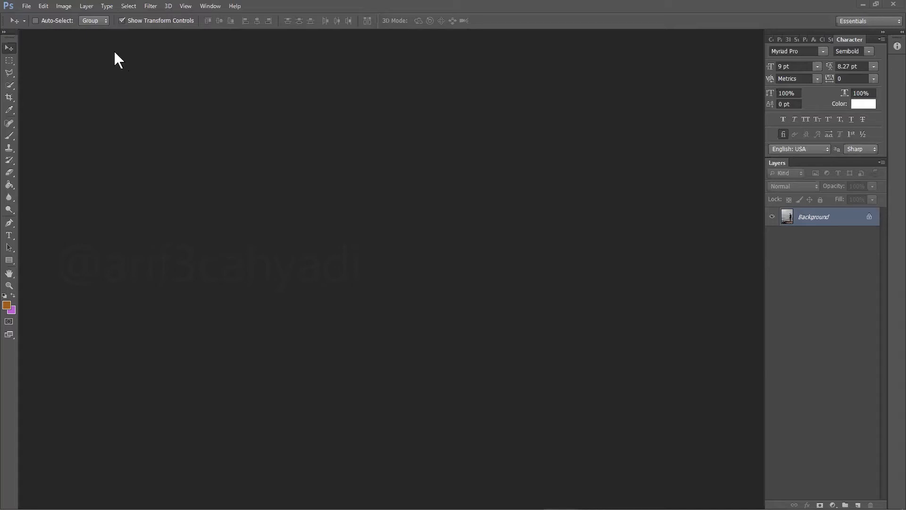
Step: Create a new A4 document named "Digital Imaging" at 300 pixels/inch in 8-bit RGB with a white background
{"action": "left_click", "coordinate": [27, 7]}
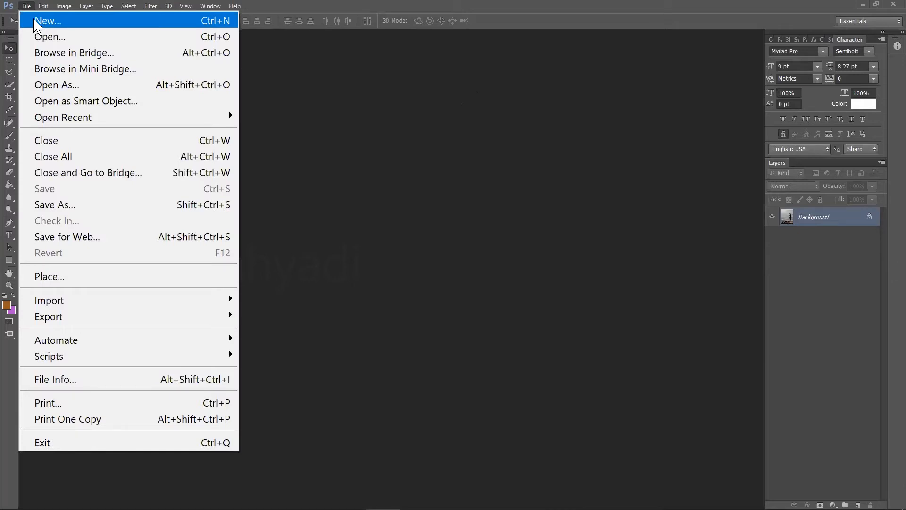
{"action": "left_click", "coordinate": [35, 21]}
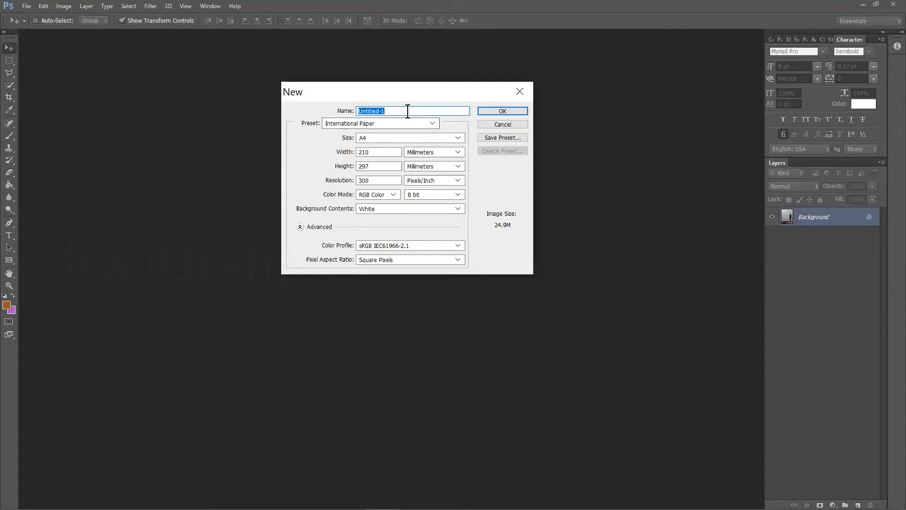
{"action": "type", "text": "Di"}
{"action": "type", "text": "gital Im"}
{"action": "type", "text": "ah"}
{"action": "type", "text": "ging"}
{"action": "left_click", "coordinate": [495, 114]}
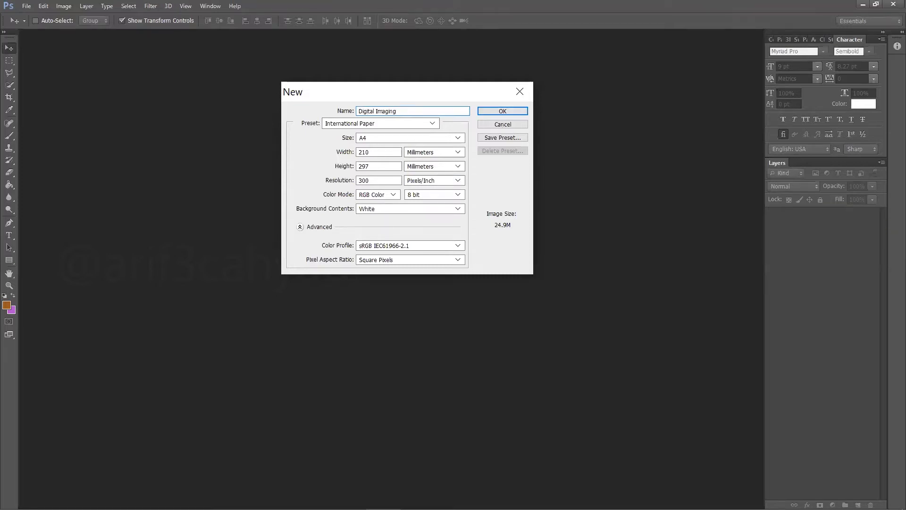
{"action": "left_click", "coordinate": [494, 112]}
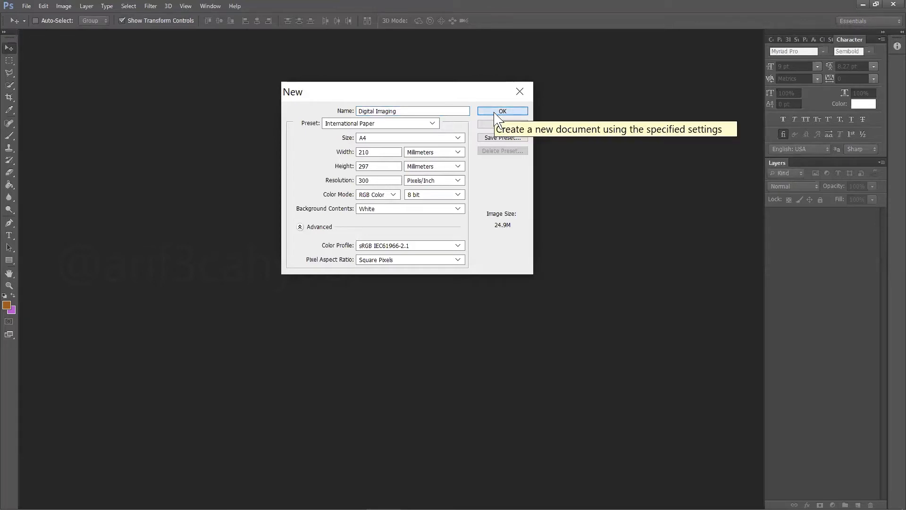
{"action": "left_click", "coordinate": [494, 113]}
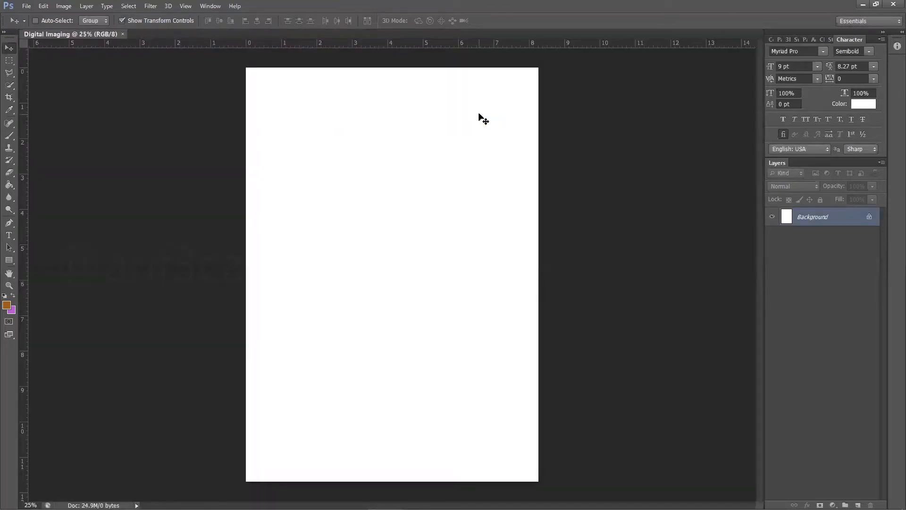
Step: Open the photo 1.jpg from the Bahan 7 folder
{"action": "left_click", "coordinate": [26, 6]}
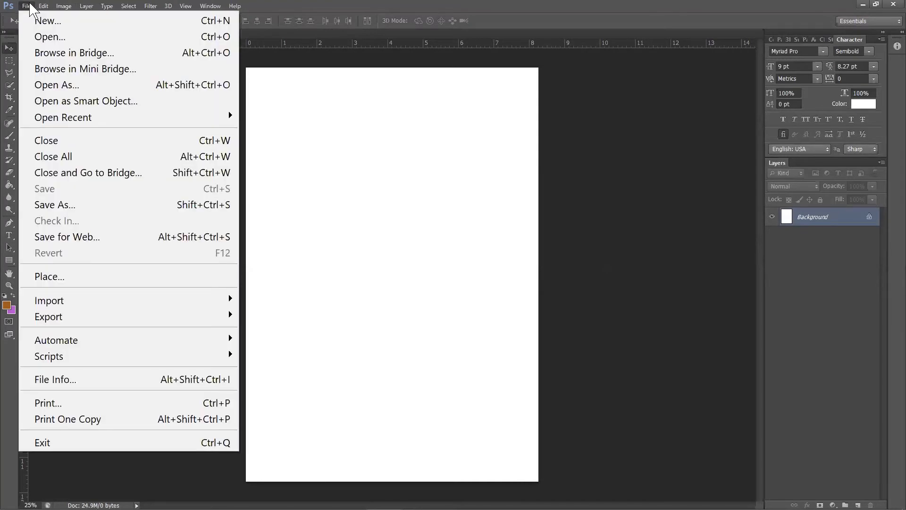
{"action": "left_click", "coordinate": [45, 38]}
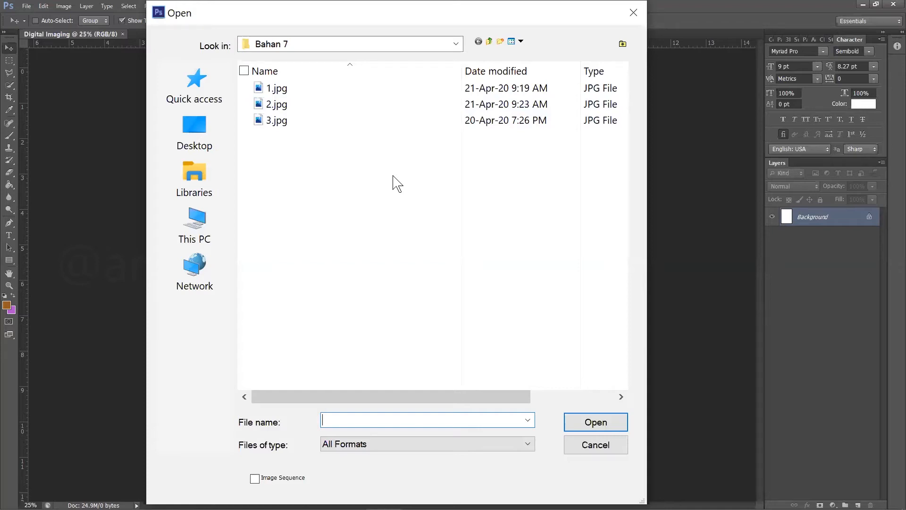
{"action": "type", "text": "1.jpg"}
{"action": "left_click", "coordinate": [307, 91]}
{"action": "left_click", "coordinate": [595, 426]}
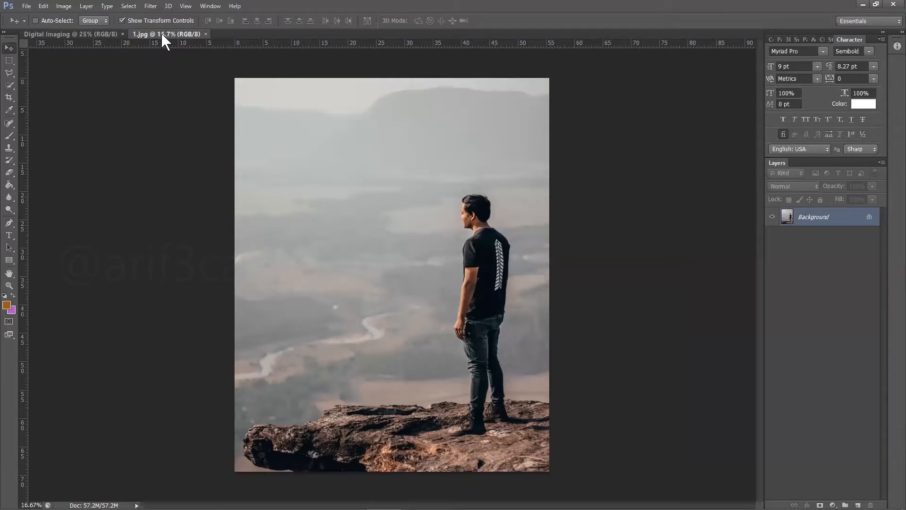
Step: Float the 1.jpg window, copy its image into the Digital Imaging document, and close 1.jpg
{"action": "mouse_move", "coordinate": [162, 35]}
{"action": "left_mouse_down"}
{"action": "mouse_move", "coordinate": [191, 65]}
{"action": "mouse_move", "coordinate": [461, 88]}
{"action": "left_mouse_up"}
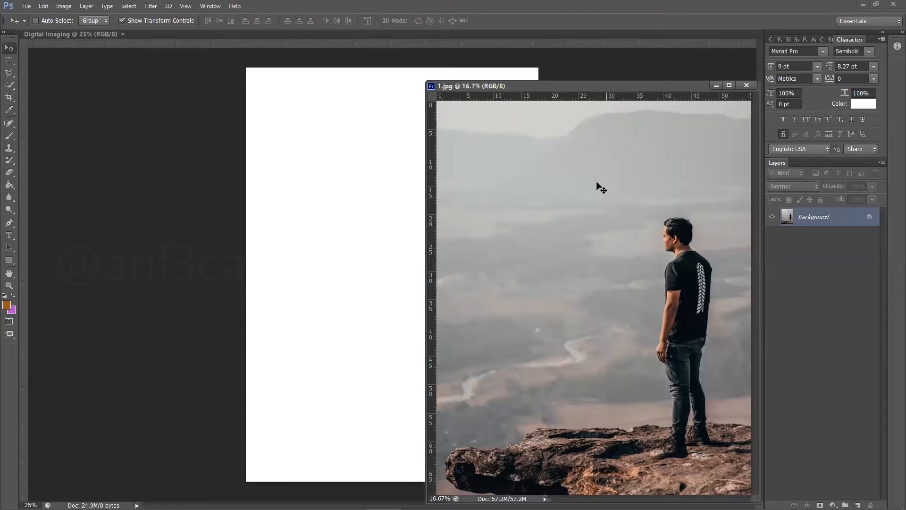
{"action": "left_click_drag", "start_coordinate": [585, 183], "coordinate": [373, 141]}
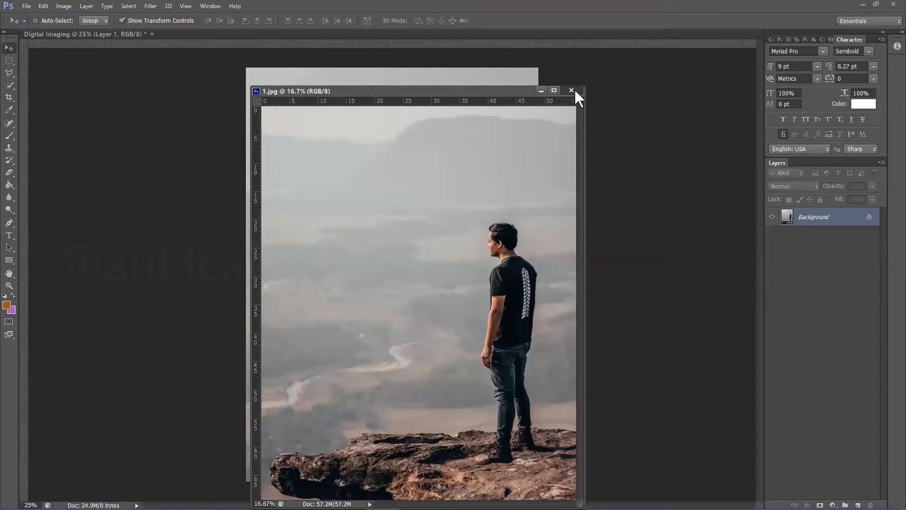
{"action": "left_click", "coordinate": [572, 90]}
{"action": "left_click_drag", "start_coordinate": [293, 87], "coordinate": [329, 100]}
Step: Scale the photo layer to about 63.2% and position it across the page width against the bottom edge
{"action": "left_click_drag", "start_coordinate": [447, 162], "coordinate": [473, 195]}
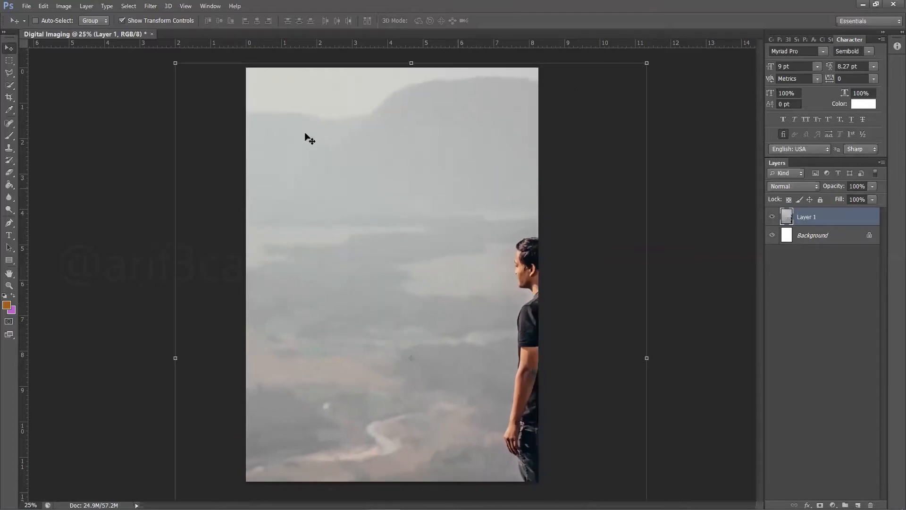
{"action": "left_click", "coordinate": [176, 64]}
{"action": "left_click_drag", "start_coordinate": [188, 70], "coordinate": [266, 129]}
{"action": "left_click_drag", "start_coordinate": [424, 192], "coordinate": [384, 141]}
{"action": "left_click_drag", "start_coordinate": [215, 72], "coordinate": [252, 118]}
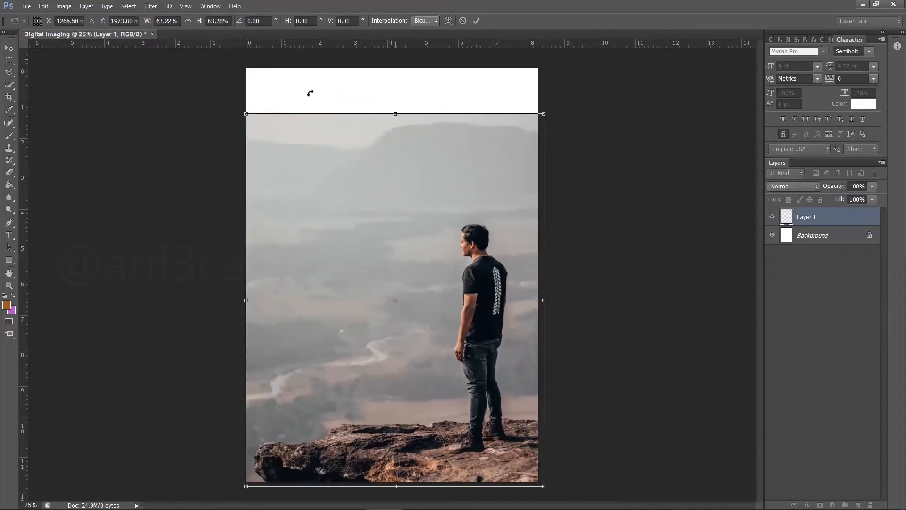
{"action": "key", "text": "Return"}
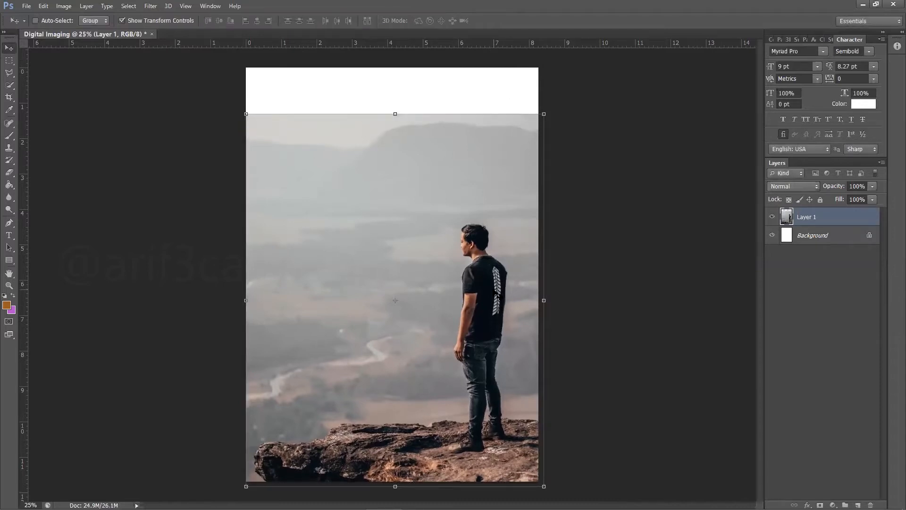
Step: Begin selecting the upper surface of the rock on Layer 1 using Quick Selection with an enlarged brush, subtracting the background above it
{"action": "key", "text": "ctrl+plus"}
{"action": "key", "text": "ctrl+plus"}
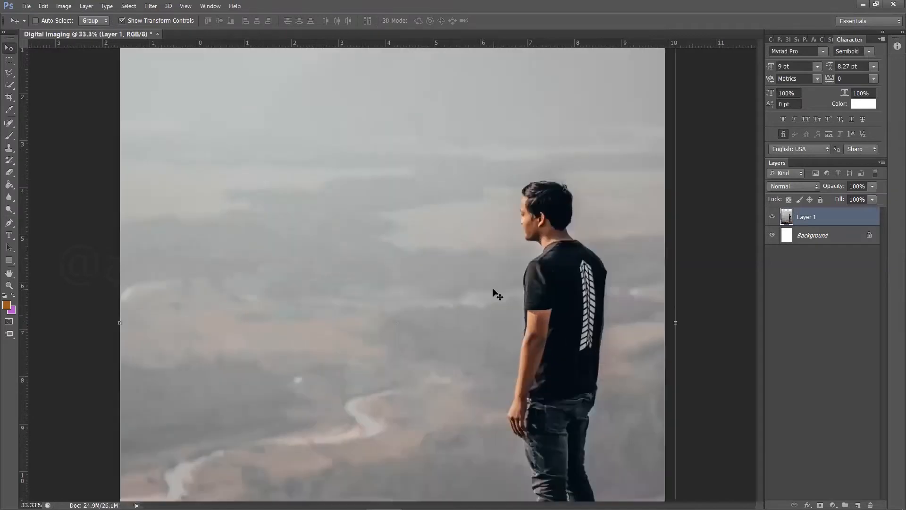
{"action": "scroll", "coordinate": [489, 291], "scroll_direction": "down", "scroll_amount": 4}
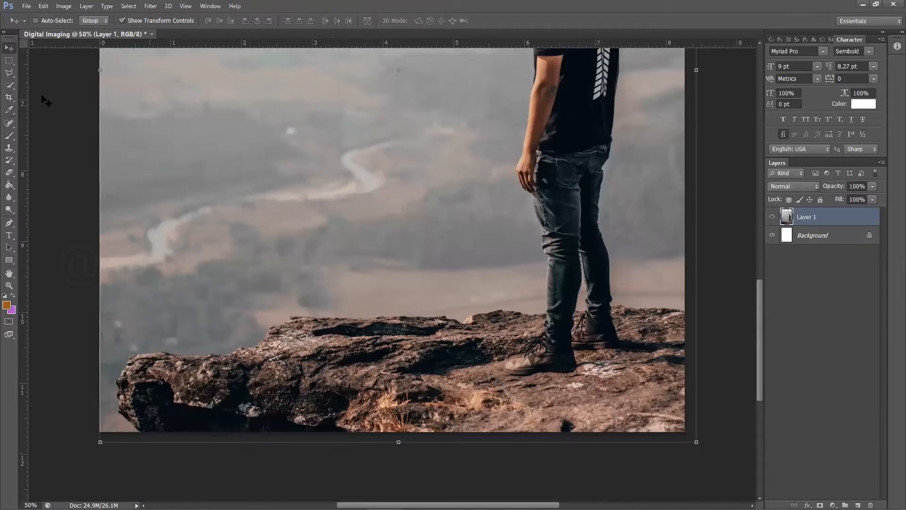
{"action": "left_click", "coordinate": [9, 75]}
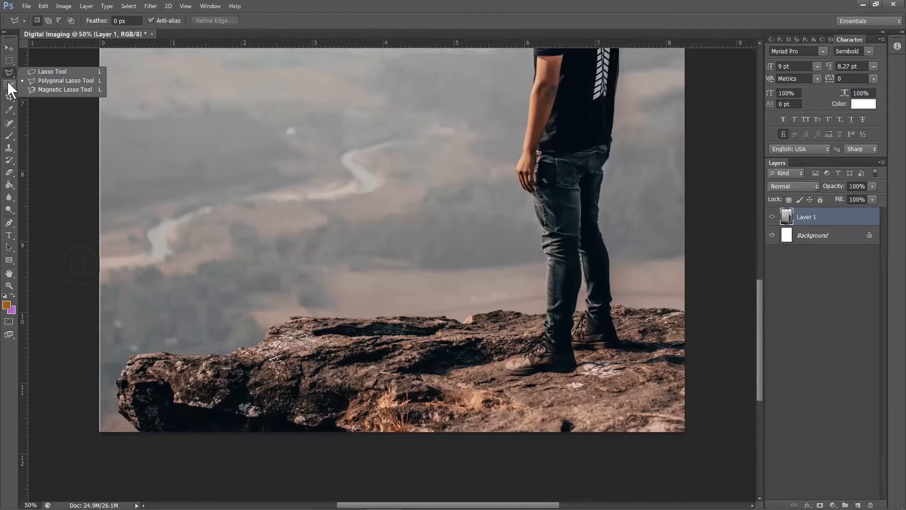
{"action": "left_click", "coordinate": [10, 86]}
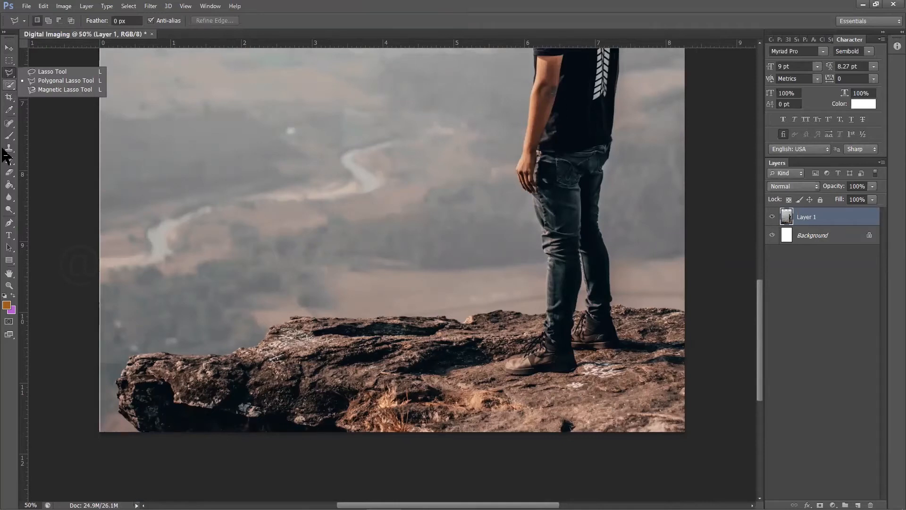
{"action": "left_click", "coordinate": [10, 224]}
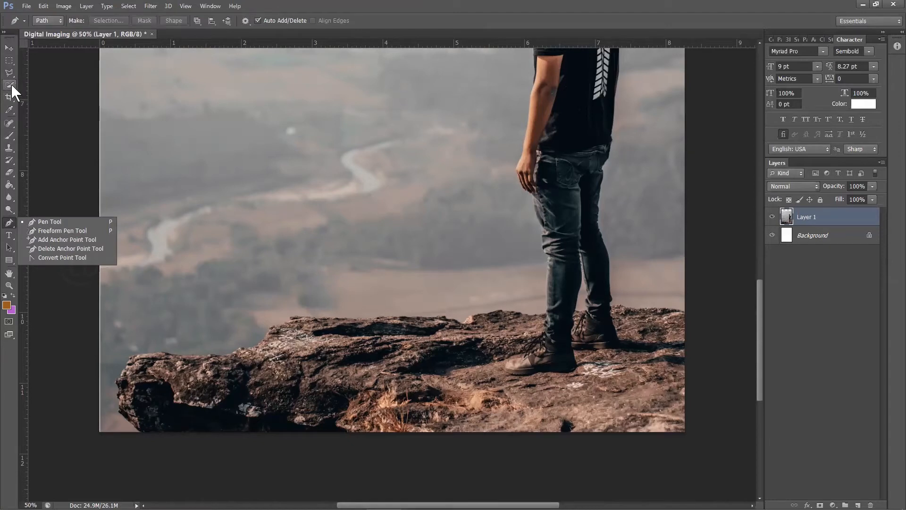
{"action": "key", "text": "w"}
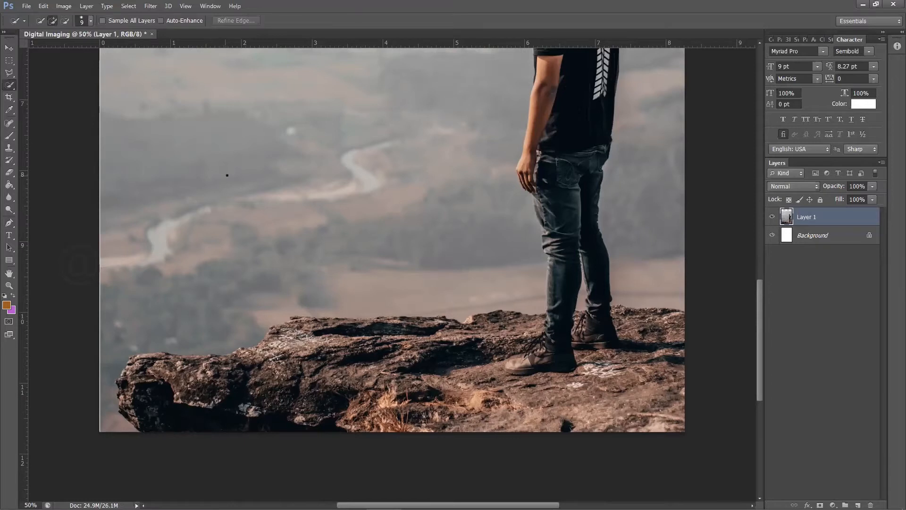
{"action": "key", "text": "ctrl+plus"}
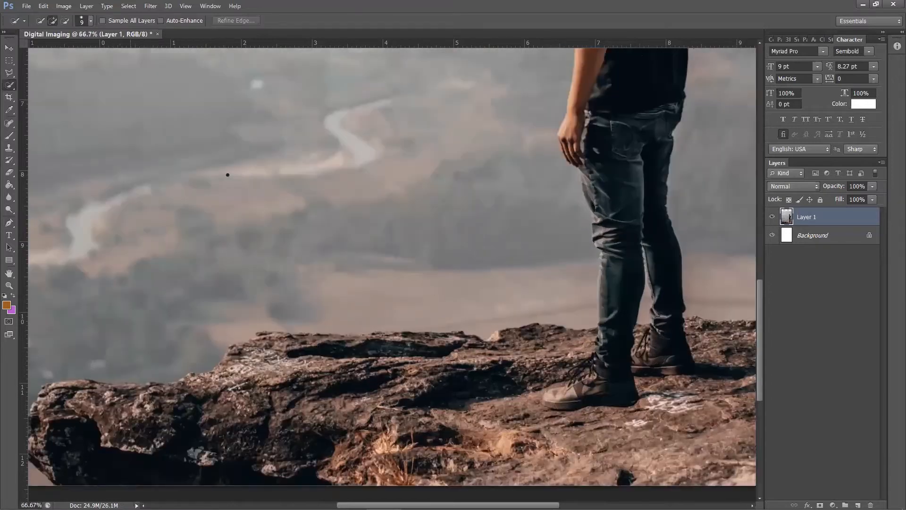
{"action": "scroll", "coordinate": [267, 191], "scroll_direction": "down", "scroll_amount": 3}
{"action": "scroll", "coordinate": [267, 191], "scroll_direction": "left", "scroll_amount": 1}
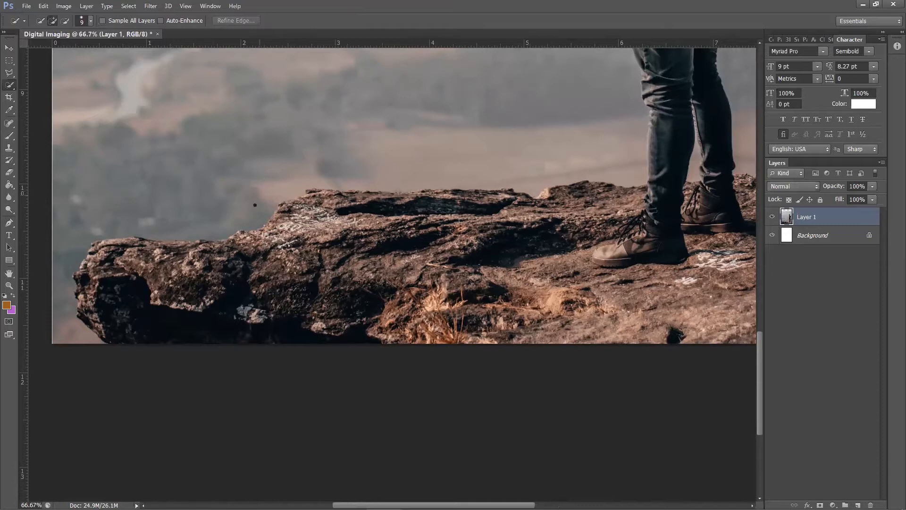
{"action": "key", "text": "bracketright"}
{"action": "key", "text": "bracketright"}
{"action": "key", "text": "bracketright"}
{"action": "key", "text": "bracketright"}
{"action": "key", "text": "bracketright"}
{"action": "key", "text": "bracketright"}
{"action": "key", "text": "bracketright"}
{"action": "key", "text": "bracketright"}
{"action": "key", "text": "bracketright"}
{"action": "key", "text": "bracketright"}
{"action": "key", "text": "bracketright"}
{"action": "mouse_move", "coordinate": [176, 222]}
{"action": "left_mouse_down"}
{"action": "mouse_move", "coordinate": [273, 195]}
{"action": "mouse_move", "coordinate": [273, 241]}
{"action": "mouse_move", "coordinate": [203, 261]}
{"action": "mouse_move", "coordinate": [165, 250]}
{"action": "mouse_move", "coordinate": [189, 236]}
{"action": "left_mouse_up"}
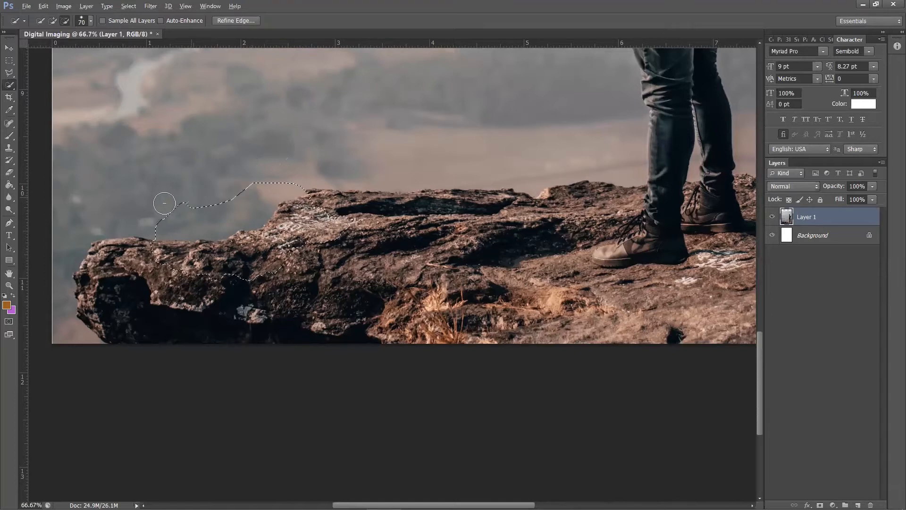
{"action": "left_click_drag", "start_coordinate": [248, 206], "coordinate": [172, 219]}
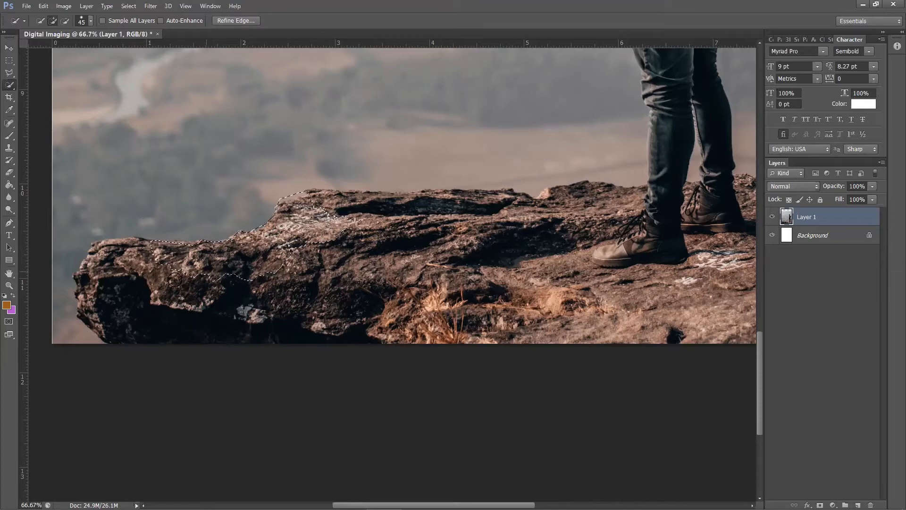
Step: Extend the selection over the rock's left end and subtract the background beside it
{"action": "key", "text": "ctrl+plus"}
{"action": "left_click_drag", "start_coordinate": [175, 276], "coordinate": [400, 211]}
{"action": "mouse_move", "coordinate": [262, 214]}
{"action": "left_mouse_down"}
{"action": "mouse_move", "coordinate": [258, 184]}
{"action": "mouse_move", "coordinate": [206, 163]}
{"action": "mouse_move", "coordinate": [187, 165]}
{"action": "mouse_move", "coordinate": [161, 204]}
{"action": "left_mouse_up"}
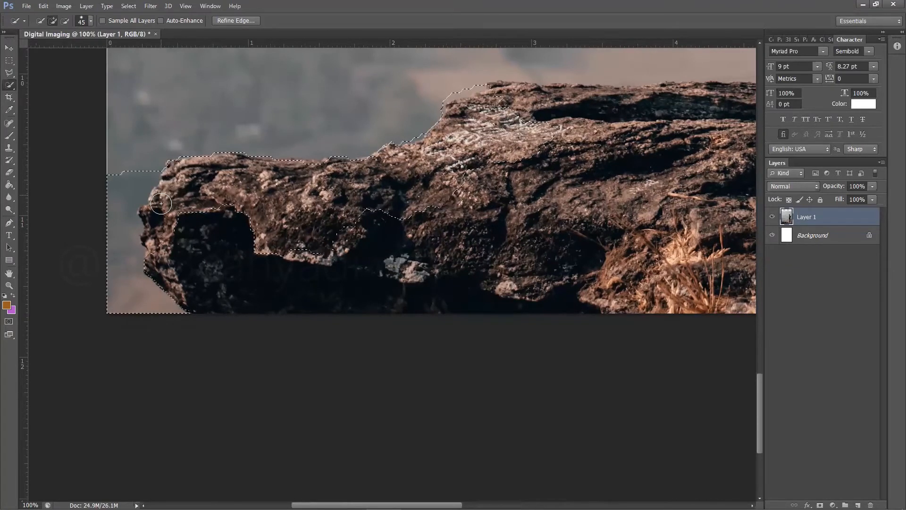
{"action": "mouse_move", "coordinate": [181, 254]}
{"action": "left_mouse_down"}
{"action": "mouse_move", "coordinate": [339, 279]}
{"action": "mouse_move", "coordinate": [550, 194]}
{"action": "mouse_move", "coordinate": [510, 204]}
{"action": "left_mouse_up"}
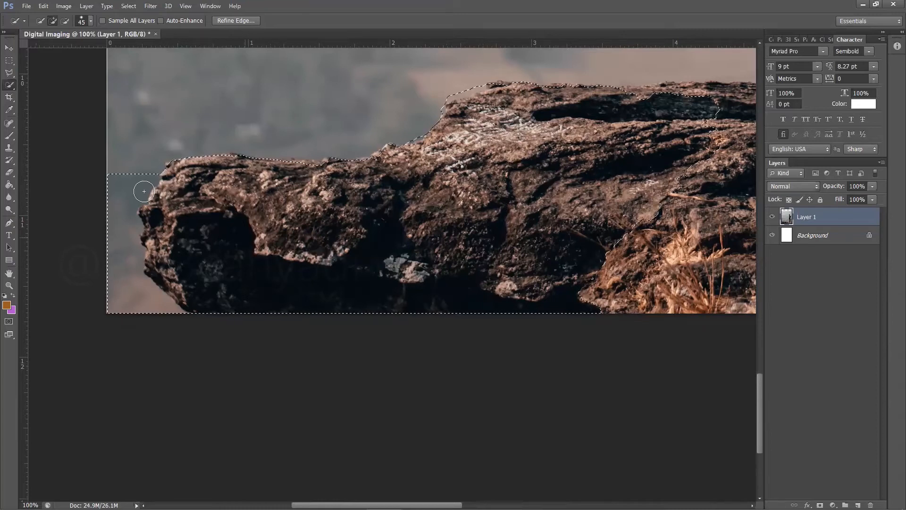
{"action": "mouse_move", "coordinate": [119, 235]}
{"action": "left_mouse_down"}
{"action": "mouse_move", "coordinate": [133, 204]}
{"action": "mouse_move", "coordinate": [121, 183]}
{"action": "left_mouse_up"}
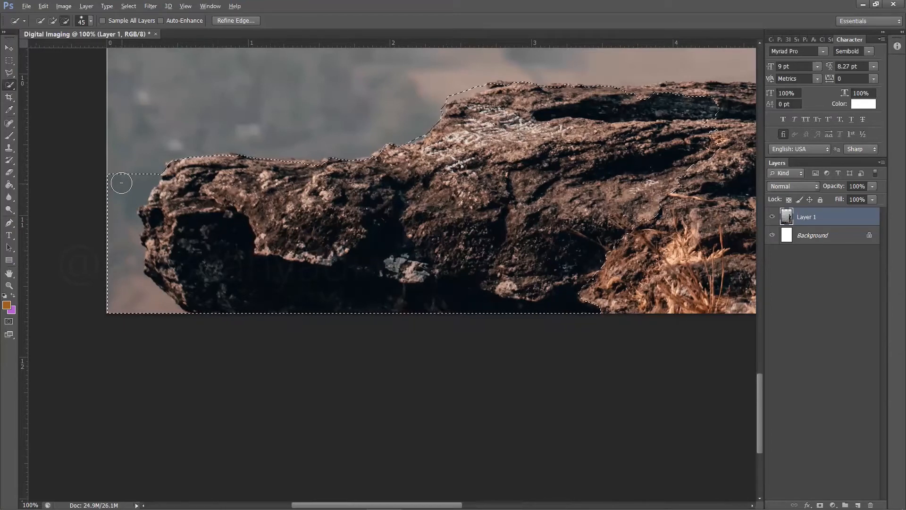
{"action": "left_click", "coordinate": [147, 182], "text": "alt"}
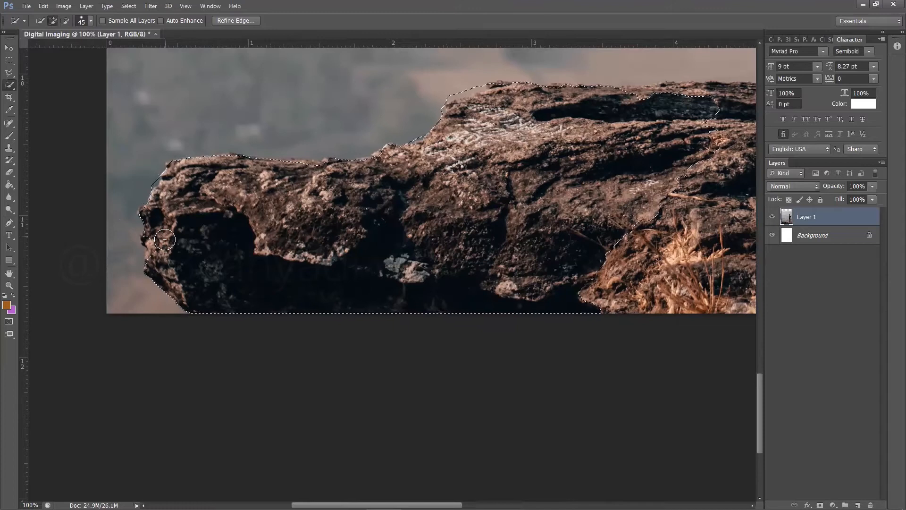
Step: Extend the selection across the rest of the rock to the page's right edge, including the man's boots
{"action": "left_click_drag", "start_coordinate": [557, 193], "coordinate": [261, 261]}
{"action": "left_click_drag", "start_coordinate": [333, 173], "coordinate": [427, 169]}
{"action": "mouse_move", "coordinate": [493, 169]}
{"action": "left_mouse_down"}
{"action": "mouse_move", "coordinate": [528, 185]}
{"action": "mouse_move", "coordinate": [546, 184]}
{"action": "mouse_move", "coordinate": [555, 163]}
{"action": "mouse_move", "coordinate": [678, 163]}
{"action": "left_mouse_up"}
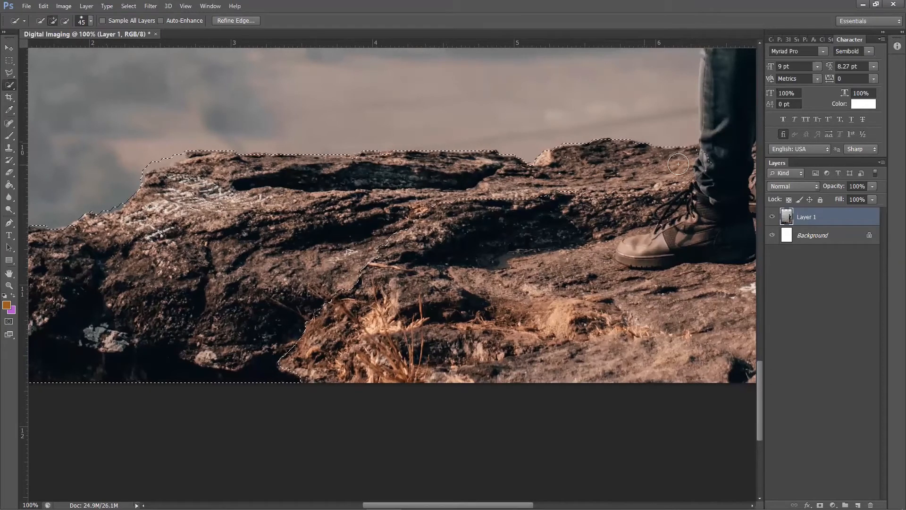
{"action": "mouse_move", "coordinate": [721, 274]}
{"action": "left_mouse_down"}
{"action": "mouse_move", "coordinate": [664, 232]}
{"action": "mouse_move", "coordinate": [523, 233]}
{"action": "mouse_move", "coordinate": [410, 269]}
{"action": "mouse_move", "coordinate": [349, 327]}
{"action": "mouse_move", "coordinate": [610, 320]}
{"action": "mouse_move", "coordinate": [588, 333]}
{"action": "left_mouse_up"}
{"action": "left_click_drag", "start_coordinate": [655, 306], "coordinate": [259, 297]}
{"action": "mouse_move", "coordinate": [387, 254]}
{"action": "left_mouse_down"}
{"action": "mouse_move", "coordinate": [407, 246]}
{"action": "mouse_move", "coordinate": [429, 209]}
{"action": "left_mouse_up"}
{"action": "left_click_drag", "start_coordinate": [532, 164], "coordinate": [547, 180]}
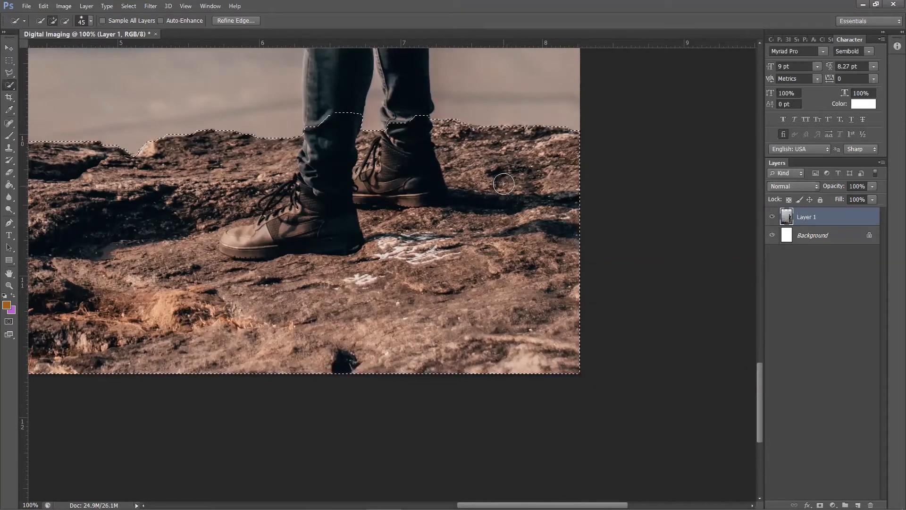
Step: Add the man's jeans and black T-shirt to the selection
{"action": "scroll", "coordinate": [504, 184], "scroll_direction": "up", "scroll_amount": 10}
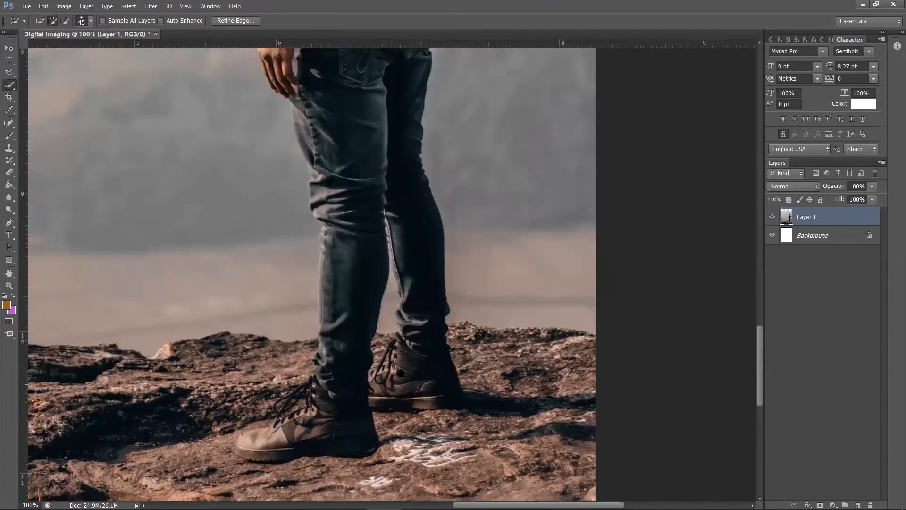
{"action": "mouse_move", "coordinate": [313, 419]}
{"action": "left_mouse_down"}
{"action": "mouse_move", "coordinate": [348, 365]}
{"action": "mouse_move", "coordinate": [325, 285]}
{"action": "mouse_move", "coordinate": [343, 143]}
{"action": "left_mouse_up"}
{"action": "left_click_drag", "start_coordinate": [322, 260], "coordinate": [288, 450]}
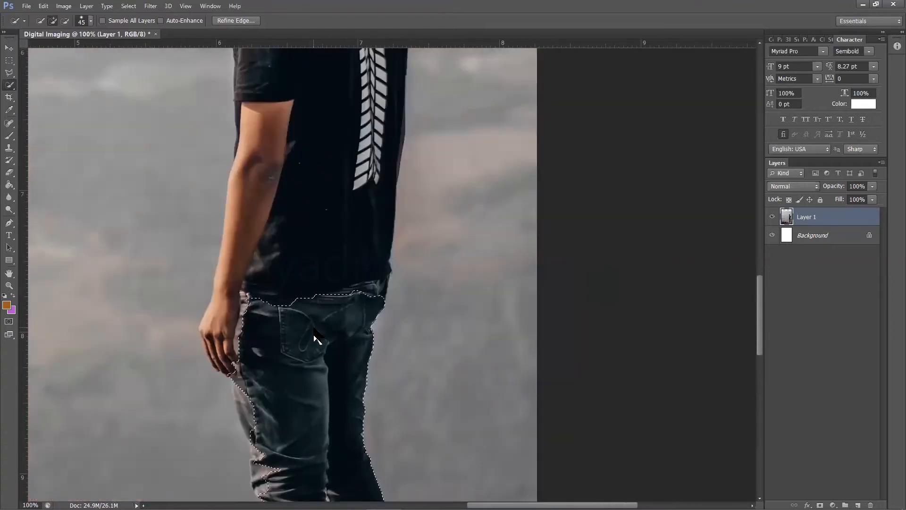
{"action": "left_click_drag", "start_coordinate": [332, 242], "coordinate": [364, 115]}
{"action": "left_click_drag", "start_coordinate": [364, 172], "coordinate": [352, 401]}
Step: Add the man's head to the selection, covering the hair, face and neck
{"action": "mouse_move", "coordinate": [314, 227]}
{"action": "left_mouse_down"}
{"action": "mouse_move", "coordinate": [248, 142]}
{"action": "mouse_move", "coordinate": [271, 89]}
{"action": "mouse_move", "coordinate": [265, 72]}
{"action": "mouse_move", "coordinate": [558, 317]}
{"action": "mouse_move", "coordinate": [636, 344]}
{"action": "left_mouse_up"}
{"action": "key", "text": "ctrl+plus"}
{"action": "key", "text": "ctrl+plus"}
{"action": "left_click_drag", "start_coordinate": [351, 148], "coordinate": [384, 325]}
{"action": "mouse_move", "coordinate": [323, 208]}
{"action": "left_mouse_down"}
{"action": "mouse_move", "coordinate": [313, 275]}
{"action": "mouse_move", "coordinate": [297, 317]}
{"action": "left_mouse_up"}
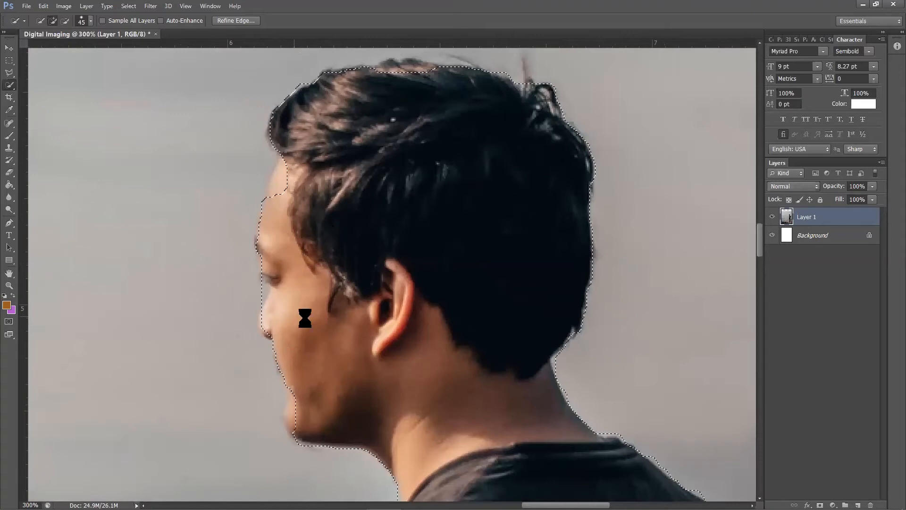
Step: Reduce the Quick Selection brush to 10 and refine the selection along the forehead, eye and top of the hair
{"action": "key", "text": "bracketleft"}
{"action": "key", "text": "bracketleft"}
{"action": "key", "text": "bracketleft"}
{"action": "key", "text": "bracketleft"}
{"action": "key", "text": "bracketleft"}
{"action": "key", "text": "bracketleft"}
{"action": "key", "text": "bracketleft"}
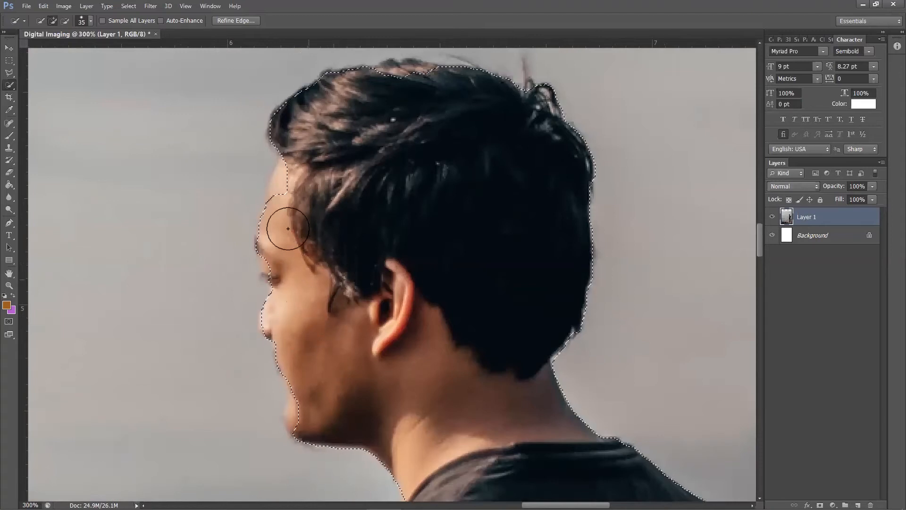
{"action": "left_click_drag", "start_coordinate": [292, 171], "coordinate": [264, 219]}
{"action": "left_click_drag", "start_coordinate": [270, 260], "coordinate": [267, 265]}
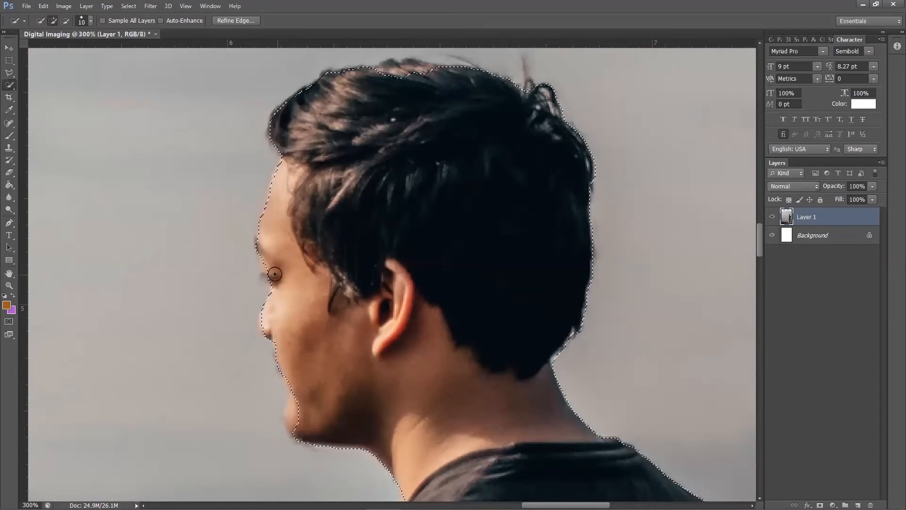
{"action": "left_click_drag", "start_coordinate": [273, 263], "coordinate": [270, 265]}
{"action": "left_click_drag", "start_coordinate": [399, 71], "coordinate": [410, 71]}
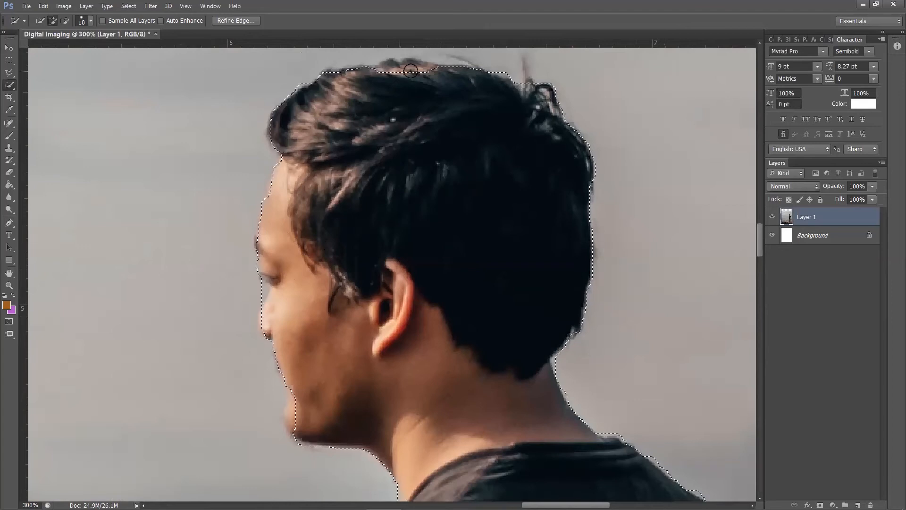
Step: Extend the selection along the man's mouth and chin so it follows the face profile
{"action": "scroll", "coordinate": [320, 301], "scroll_direction": "down", "scroll_amount": 4}
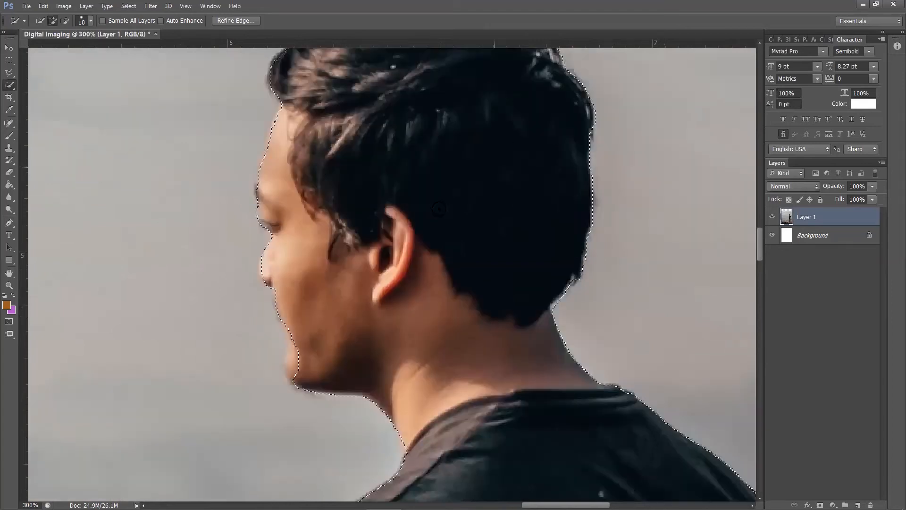
{"action": "left_click_drag", "start_coordinate": [293, 277], "coordinate": [295, 312]}
{"action": "left_click", "coordinate": [297, 296]}
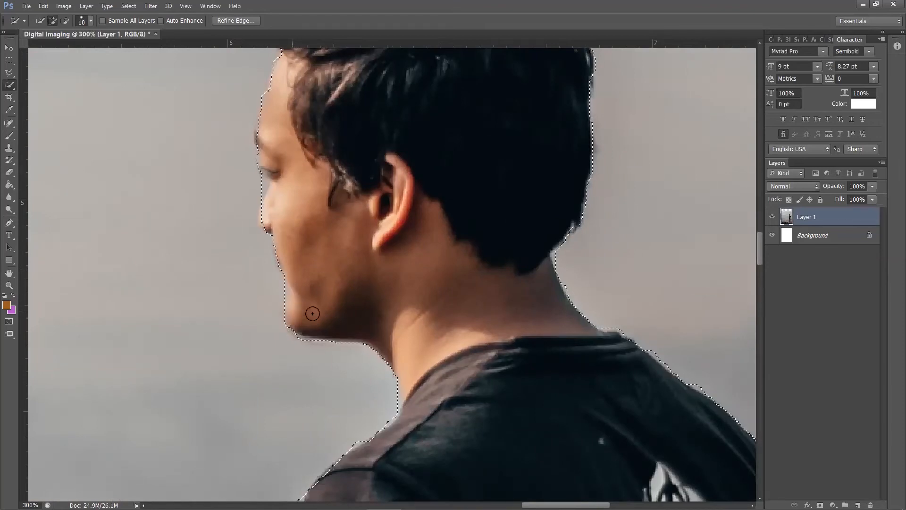
{"action": "scroll", "coordinate": [313, 313], "scroll_direction": "down", "scroll_amount": 1}
{"action": "left_click_drag", "start_coordinate": [292, 271], "coordinate": [303, 273]}
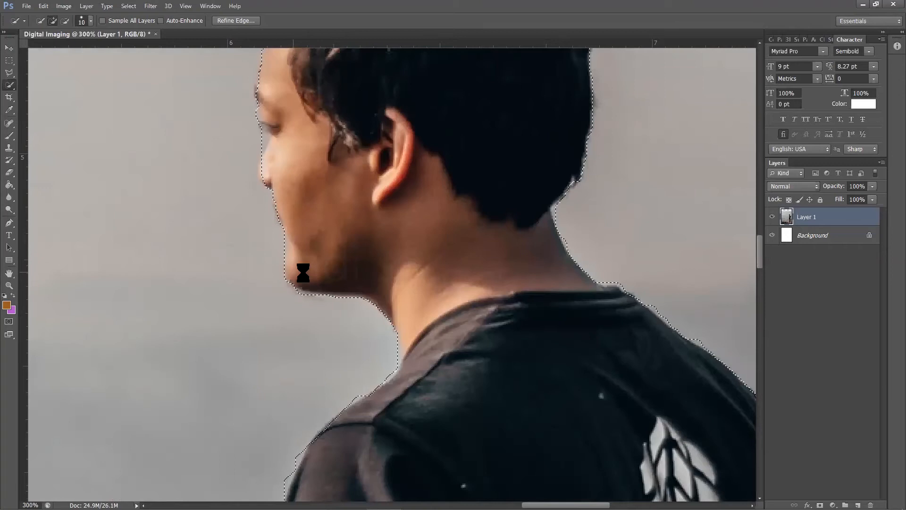
Step: Refine the selection along the T-shirt's shoulder and sleeve and the dark shirt edge beside the upper arm
{"action": "scroll", "coordinate": [406, 277], "scroll_direction": "down", "scroll_amount": 2}
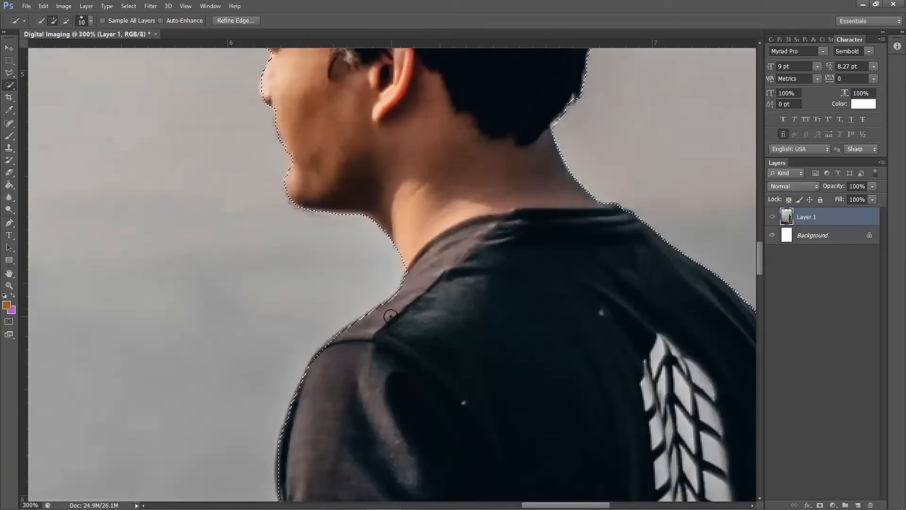
{"action": "scroll", "coordinate": [390, 316], "scroll_direction": "down", "scroll_amount": 2}
{"action": "scroll", "coordinate": [326, 269], "scroll_direction": "down", "scroll_amount": 2}
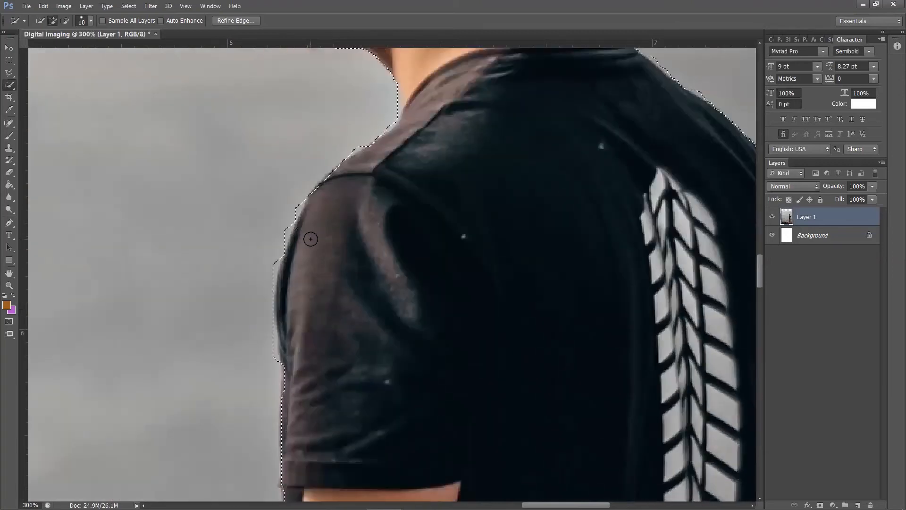
{"action": "left_click_drag", "start_coordinate": [283, 290], "coordinate": [286, 298]}
{"action": "scroll", "coordinate": [288, 306], "scroll_direction": "down", "scroll_amount": 3}
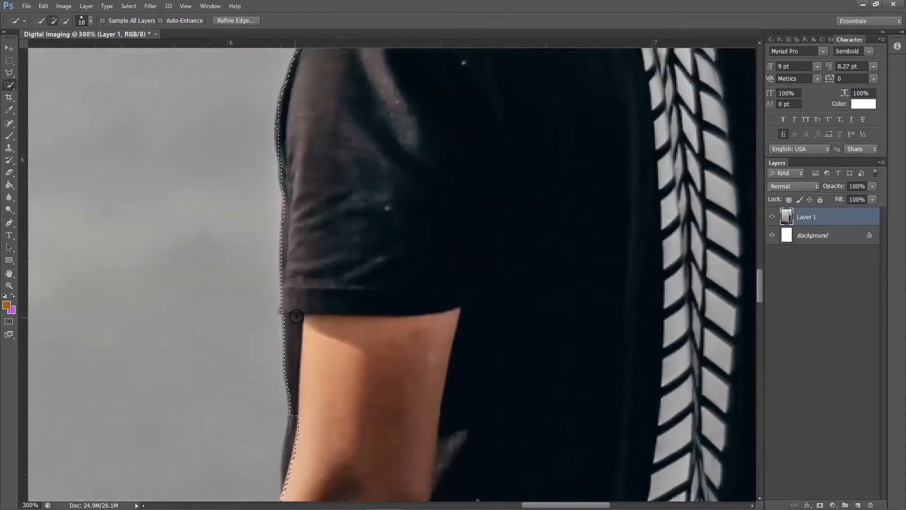
{"action": "scroll", "coordinate": [296, 317], "scroll_direction": "down", "scroll_amount": 2}
{"action": "left_click", "coordinate": [297, 316]}
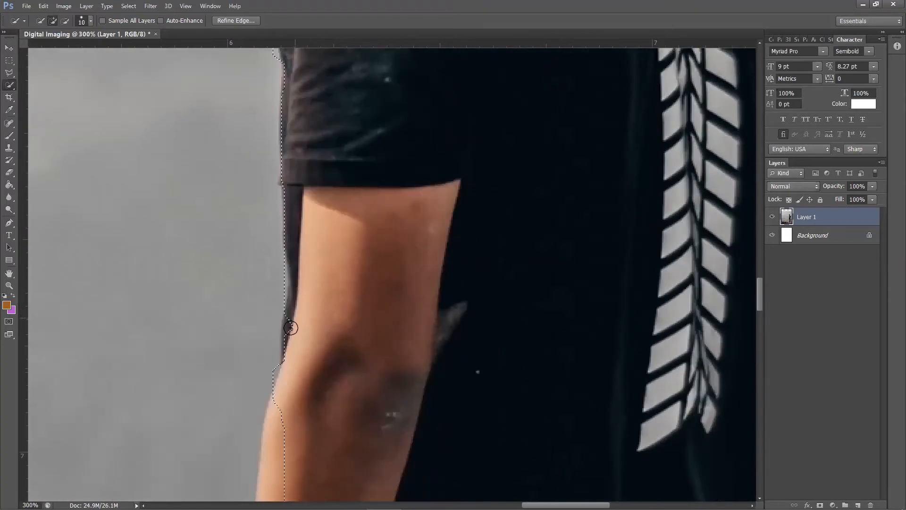
{"action": "left_click", "coordinate": [289, 333]}
{"action": "left_click", "coordinate": [287, 355]}
Step: Add the rest of the man's forearm, wrist and back of the hand to the selection
{"action": "scroll", "coordinate": [309, 321], "scroll_direction": "down", "scroll_amount": 4}
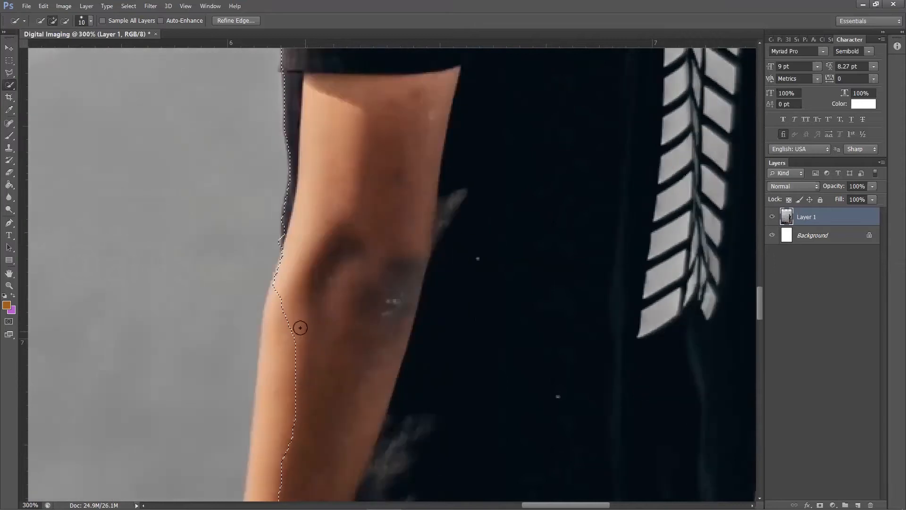
{"action": "left_click_drag", "start_coordinate": [277, 336], "coordinate": [275, 306]}
{"action": "scroll", "coordinate": [251, 378], "scroll_direction": "down", "scroll_amount": 2}
{"action": "left_click", "coordinate": [253, 366]}
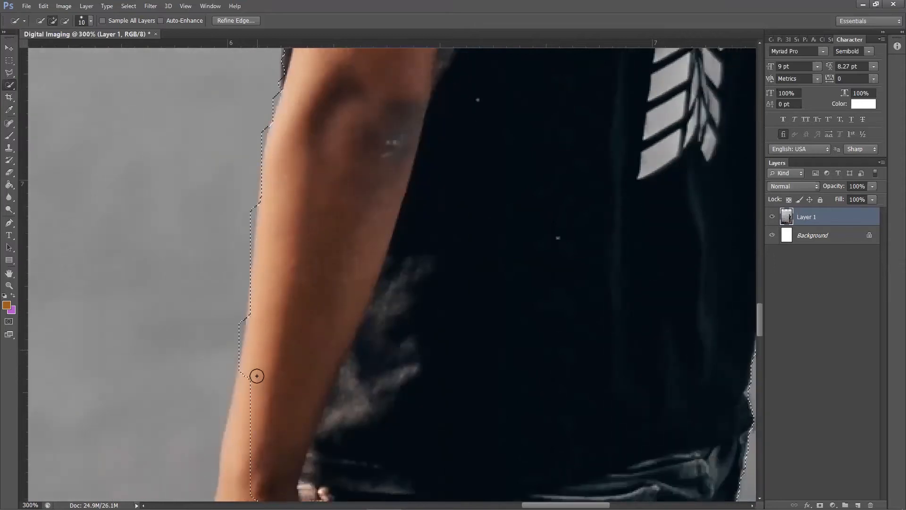
{"action": "scroll", "coordinate": [257, 376], "scroll_direction": "down", "scroll_amount": 3}
{"action": "left_click", "coordinate": [247, 352]}
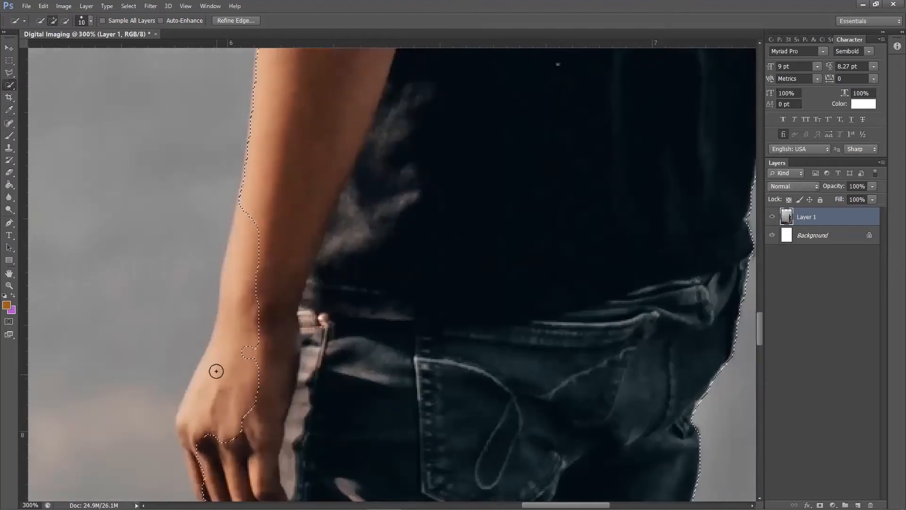
{"action": "left_click", "coordinate": [248, 325]}
Step: Refine the selection around the knuckles and fingers, subtracting the excess background beside the hand and adding the fingertips
{"action": "scroll", "coordinate": [216, 360], "scroll_direction": "down", "scroll_amount": 2}
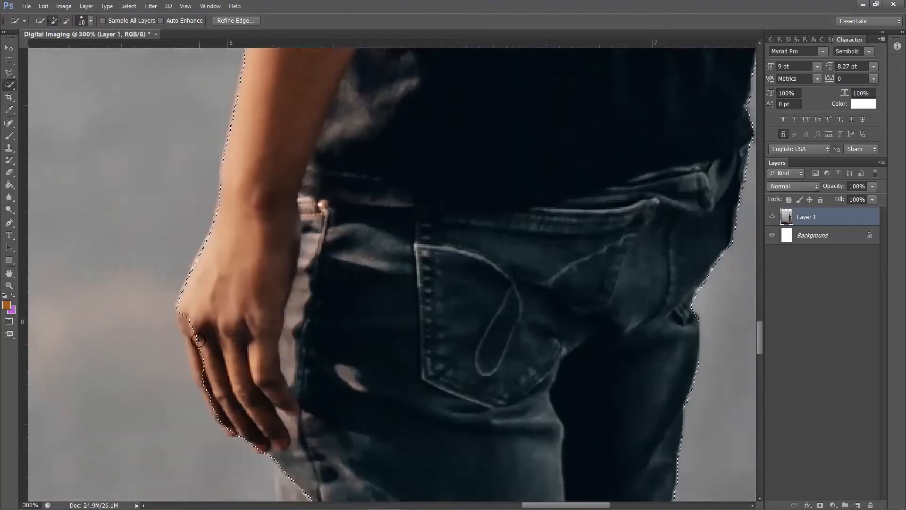
{"action": "left_click", "coordinate": [190, 325]}
{"action": "left_click", "coordinate": [189, 348]}
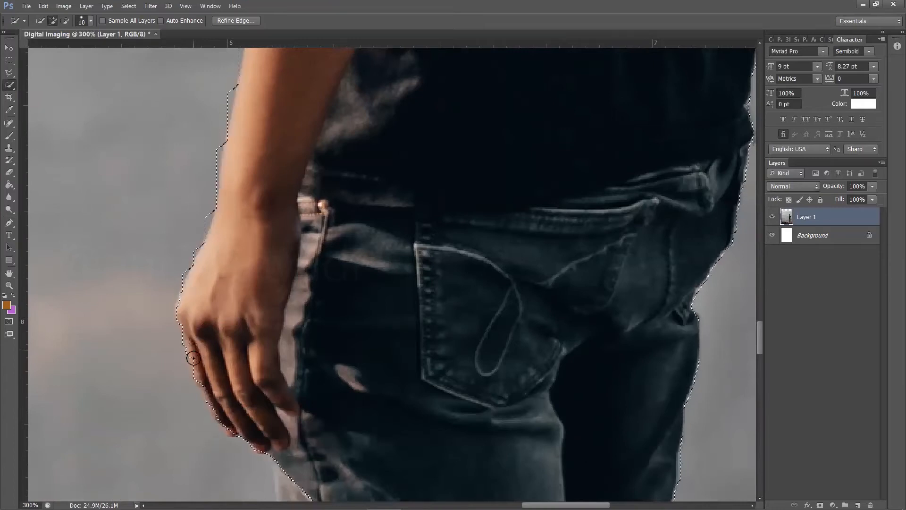
{"action": "left_click", "coordinate": [196, 373]}
{"action": "left_click", "coordinate": [196, 348]}
{"action": "scroll", "coordinate": [216, 307], "scroll_direction": "up", "scroll_amount": 3}
{"action": "scroll", "coordinate": [213, 312], "scroll_direction": "down", "scroll_amount": 2}
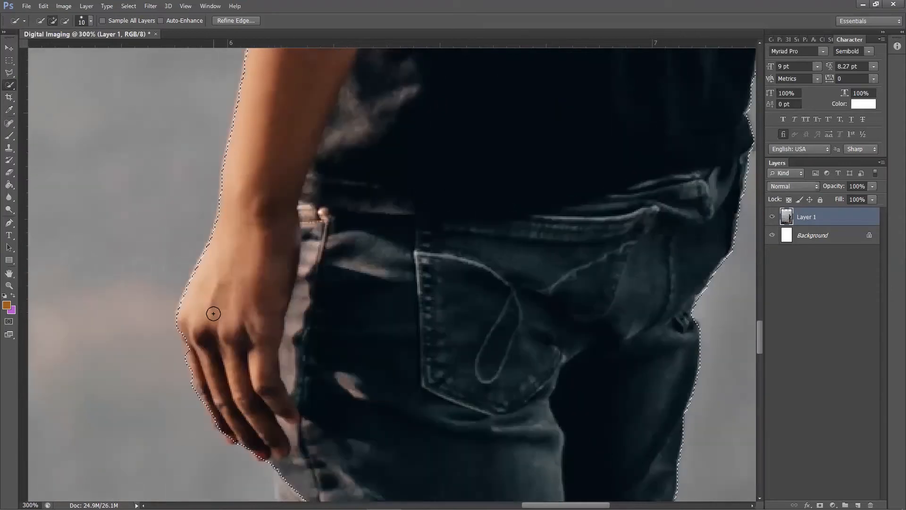
{"action": "scroll", "coordinate": [213, 313], "scroll_direction": "down", "scroll_amount": 2}
{"action": "left_click", "coordinate": [241, 321]}
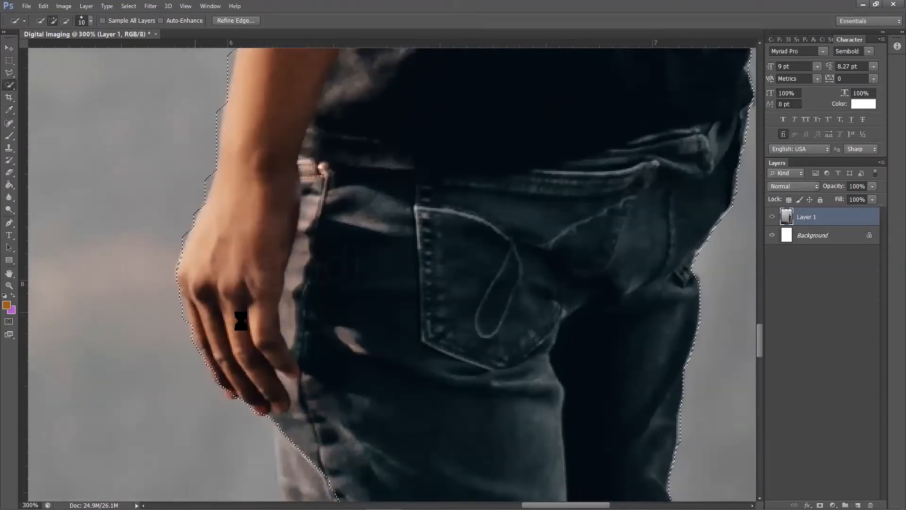
{"action": "left_click", "coordinate": [185, 337]}
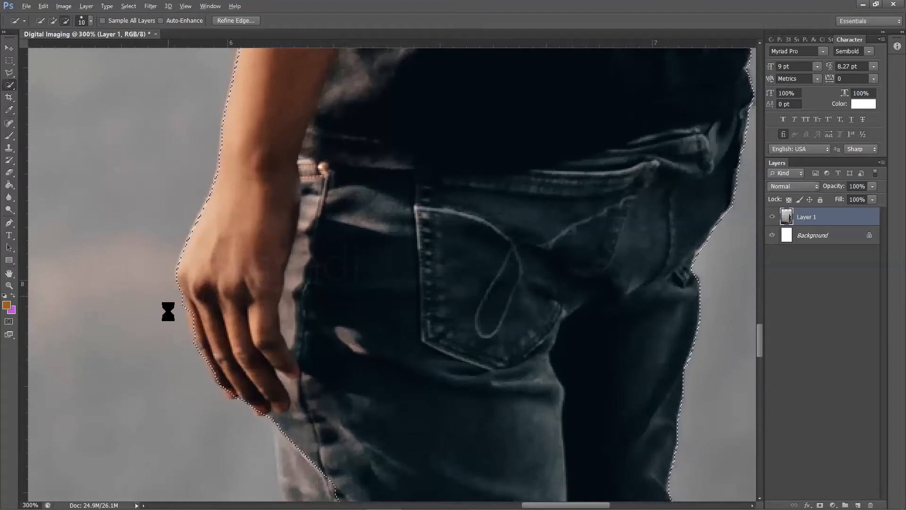
{"action": "scroll", "coordinate": [202, 323], "scroll_direction": "down", "scroll_amount": 5}
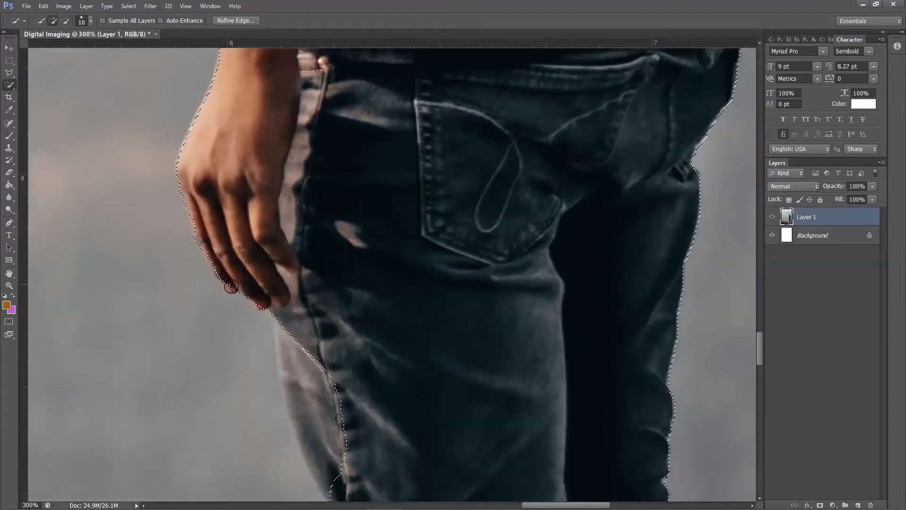
{"action": "left_click", "coordinate": [232, 287]}
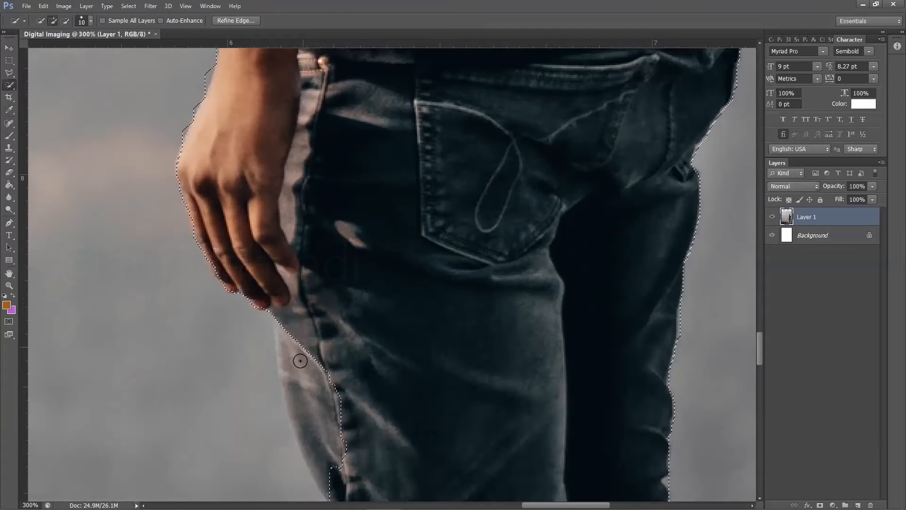
Step: Add the light front edge of the jeans along the thigh and the knee folds to the selection
{"action": "left_click", "coordinate": [285, 352]}
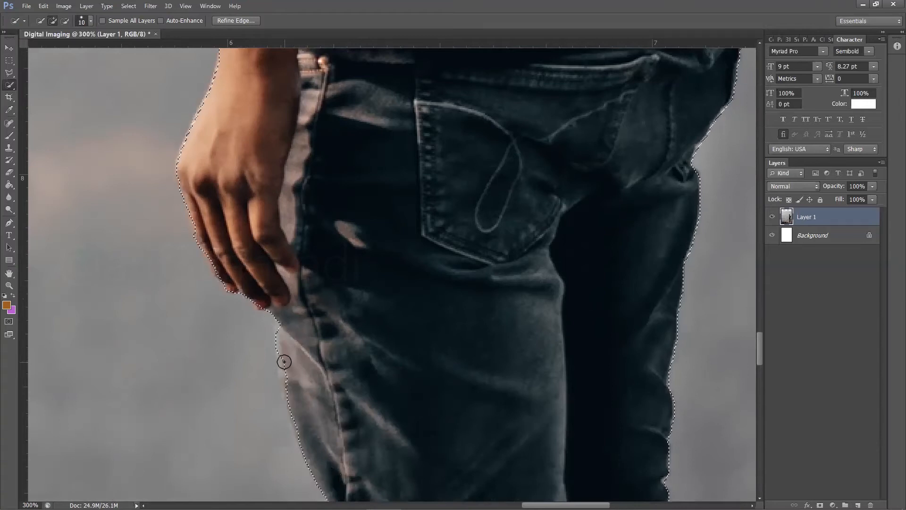
{"action": "scroll", "coordinate": [287, 368], "scroll_direction": "down", "scroll_amount": 7}
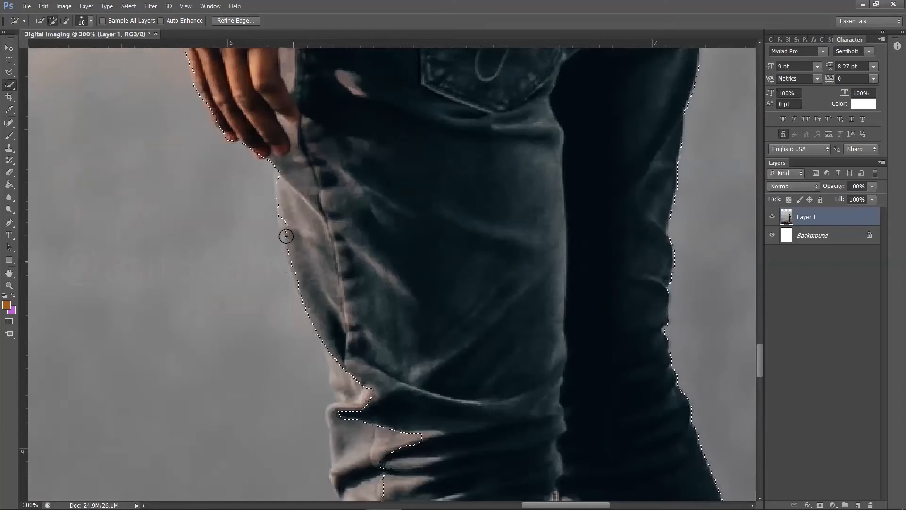
{"action": "left_click", "coordinate": [285, 233]}
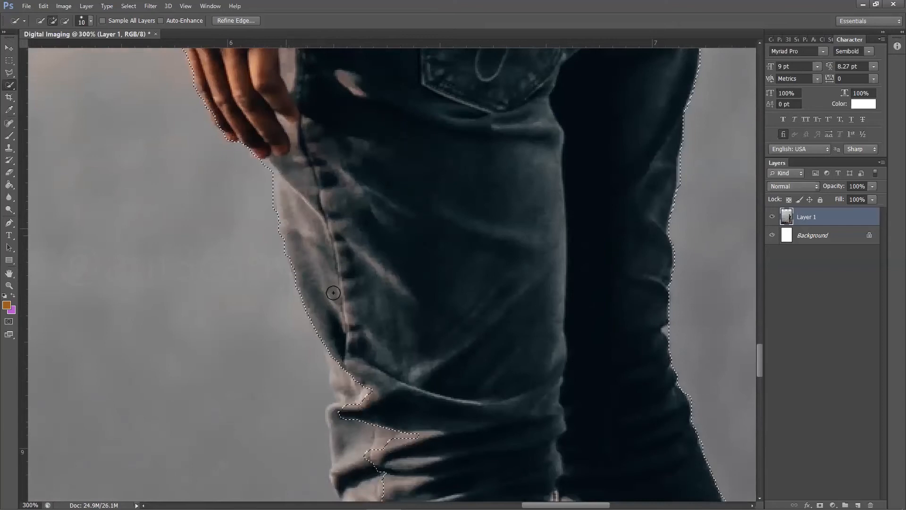
{"action": "scroll", "coordinate": [333, 293], "scroll_direction": "down", "scroll_amount": 5}
{"action": "left_click", "coordinate": [346, 318]}
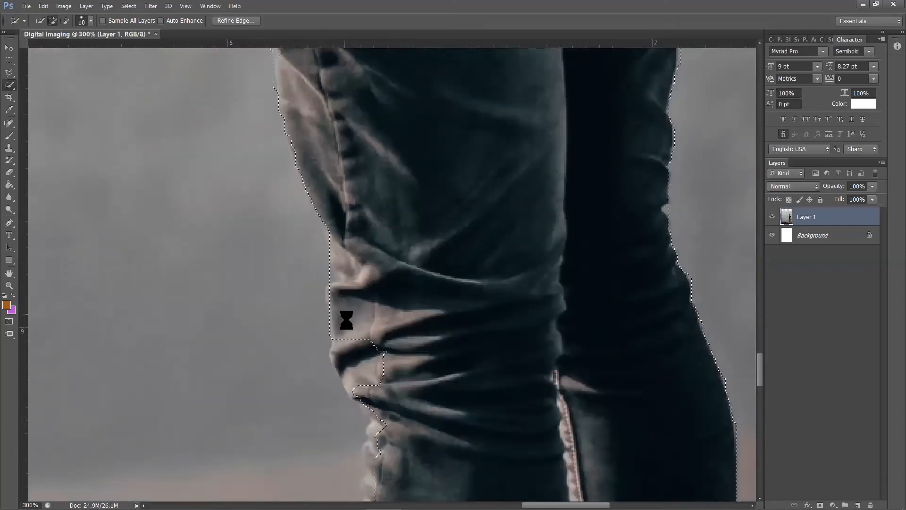
Step: Extend the selection along the front edge of the jeans from below the knee down the shin
{"action": "scroll", "coordinate": [374, 330], "scroll_direction": "down", "scroll_amount": 4}
{"action": "left_click", "coordinate": [374, 324]}
{"action": "scroll", "coordinate": [374, 330], "scroll_direction": "down", "scroll_amount": 2}
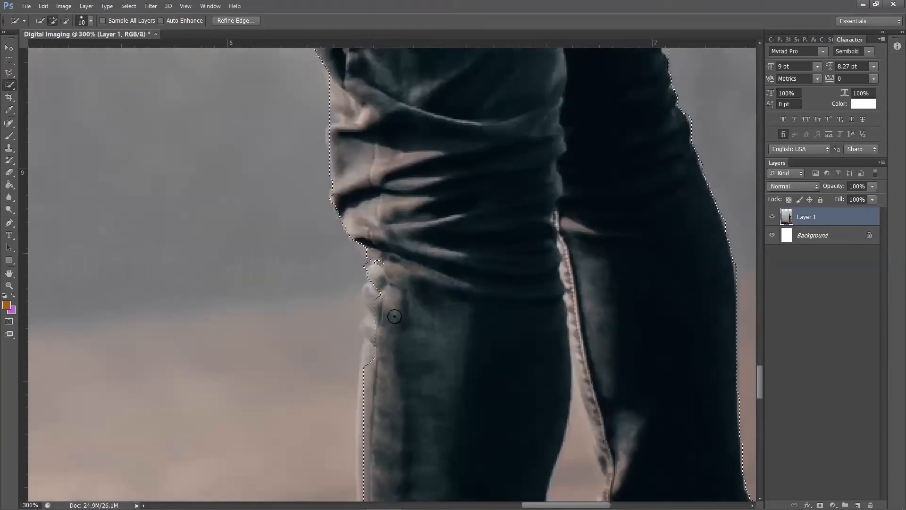
{"action": "scroll", "coordinate": [382, 288], "scroll_direction": "down", "scroll_amount": 1}
{"action": "left_click", "coordinate": [368, 264]}
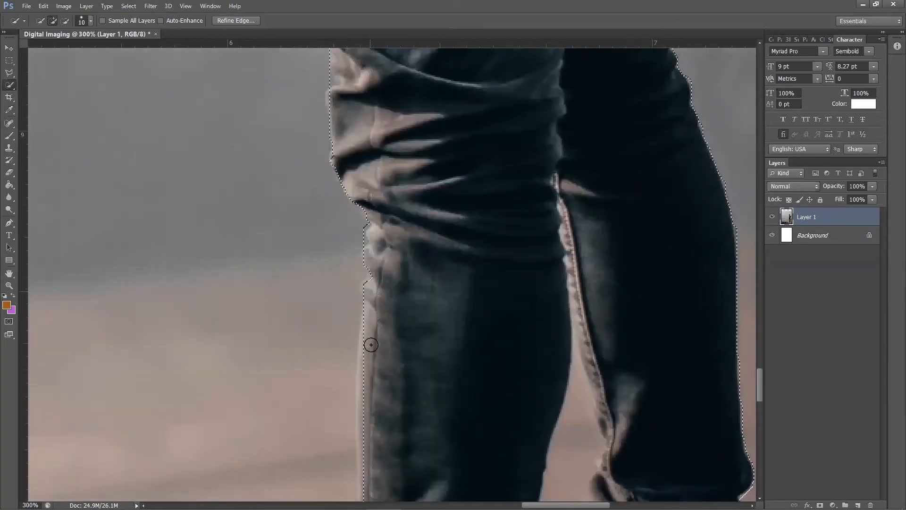
{"action": "scroll", "coordinate": [371, 345], "scroll_direction": "down", "scroll_amount": 3}
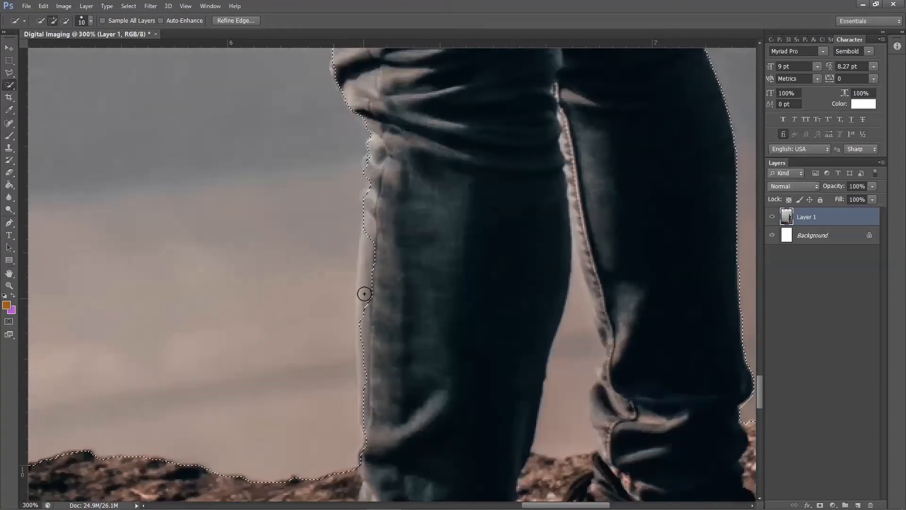
{"action": "left_click_drag", "start_coordinate": [368, 279], "coordinate": [373, 357]}
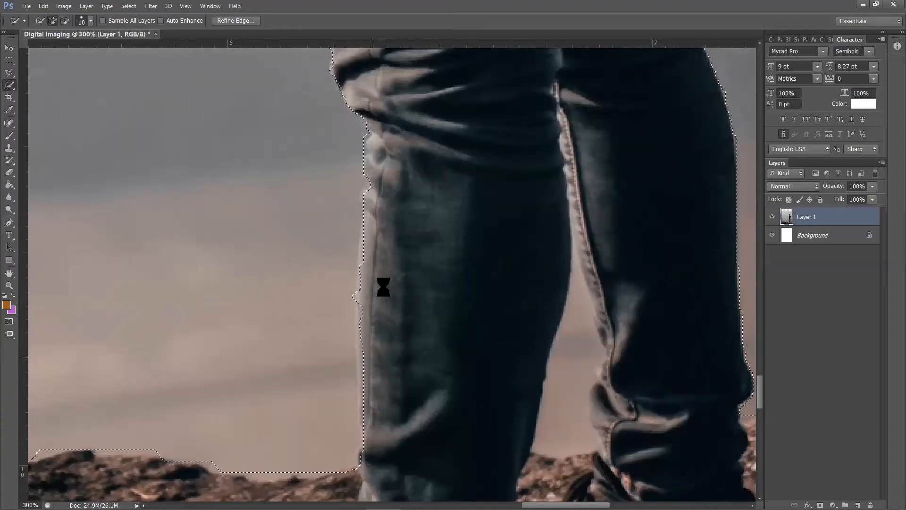
{"action": "left_click_drag", "start_coordinate": [363, 262], "coordinate": [366, 312]}
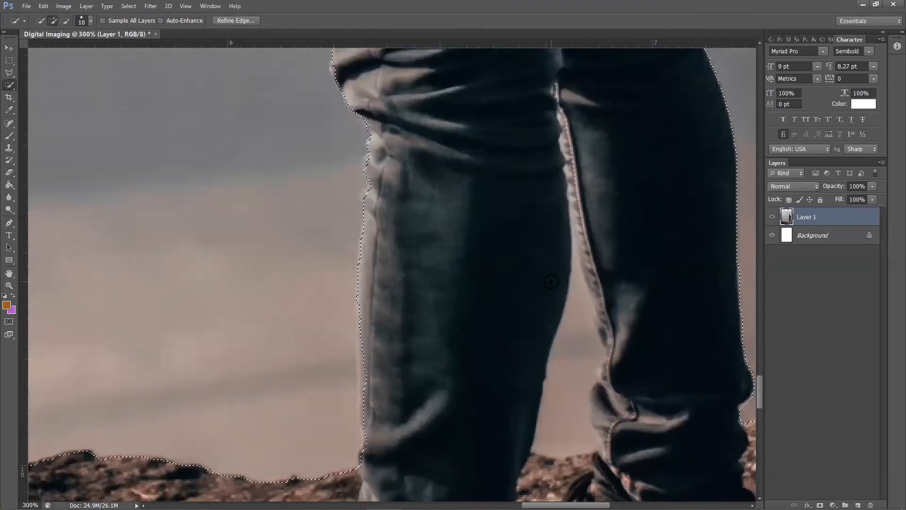
Step: Copy the selected man and rock to a new layer with Layer Via Copy
{"action": "key", "text": "ctrl+minus"}
{"action": "key", "text": "ctrl+minus"}
{"action": "key", "text": "ctrl+minus"}
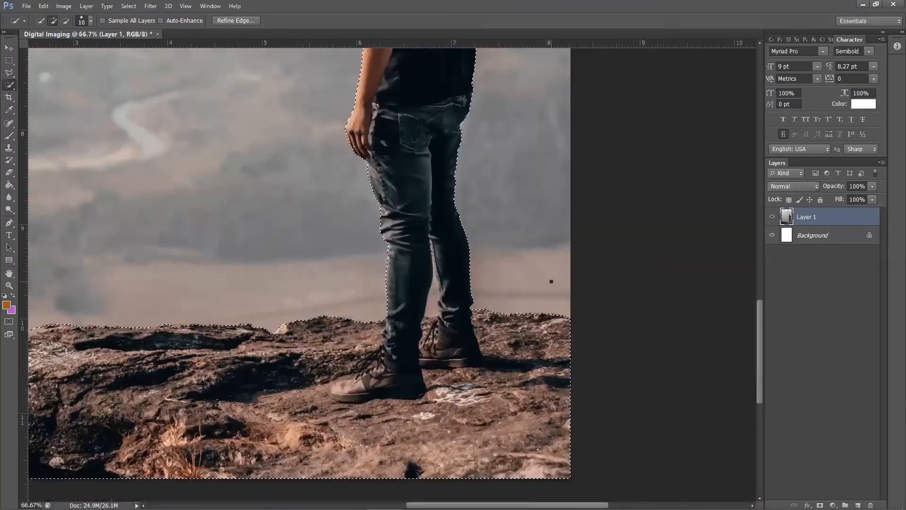
{"action": "key", "text": "ctrl+minus"}
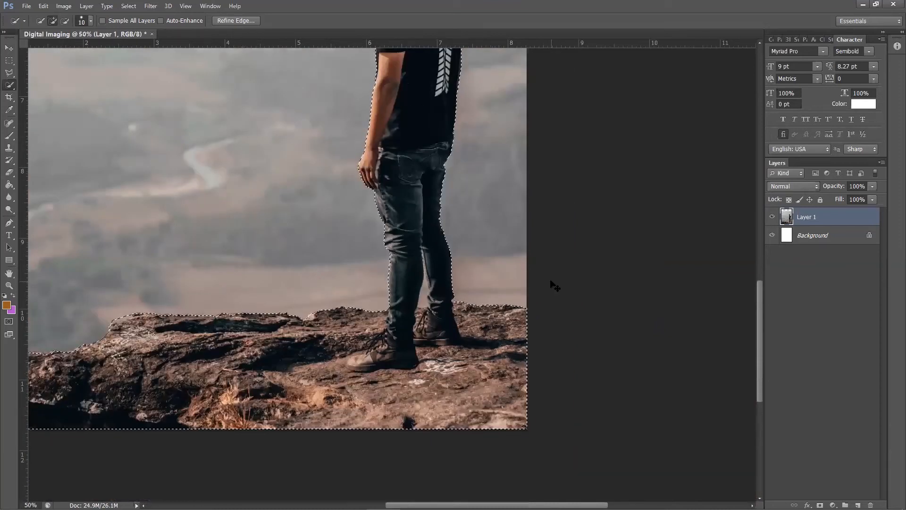
{"action": "key", "text": "ctrl+minus"}
{"action": "left_click_drag", "start_coordinate": [449, 244], "coordinate": [524, 327]}
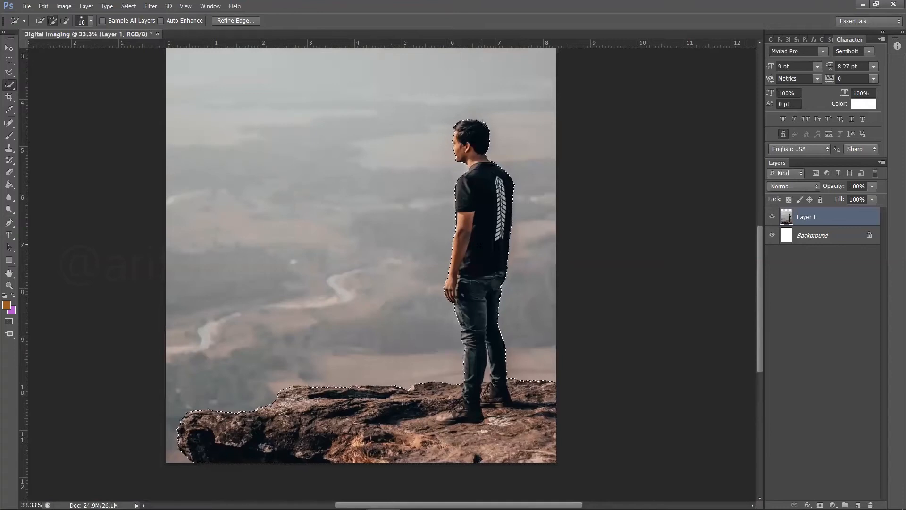
{"action": "right_click", "coordinate": [480, 243]}
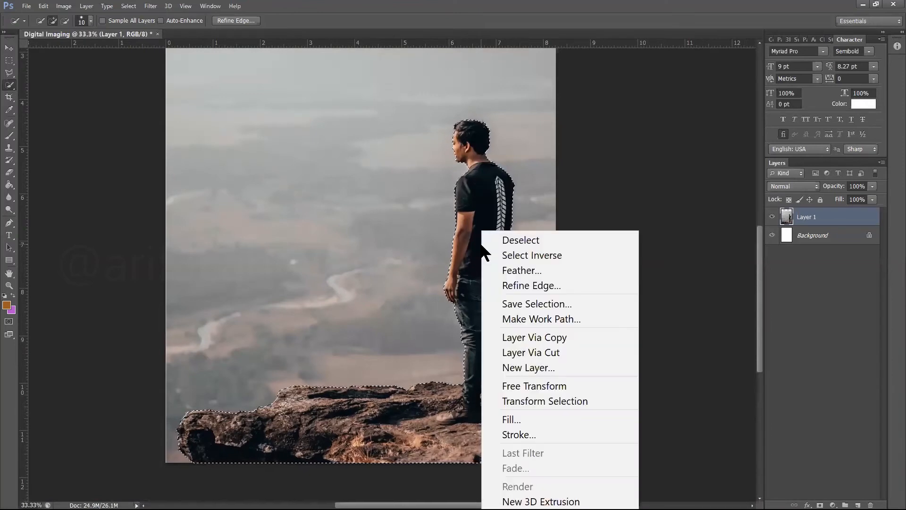
{"action": "left_click", "coordinate": [542, 336]}
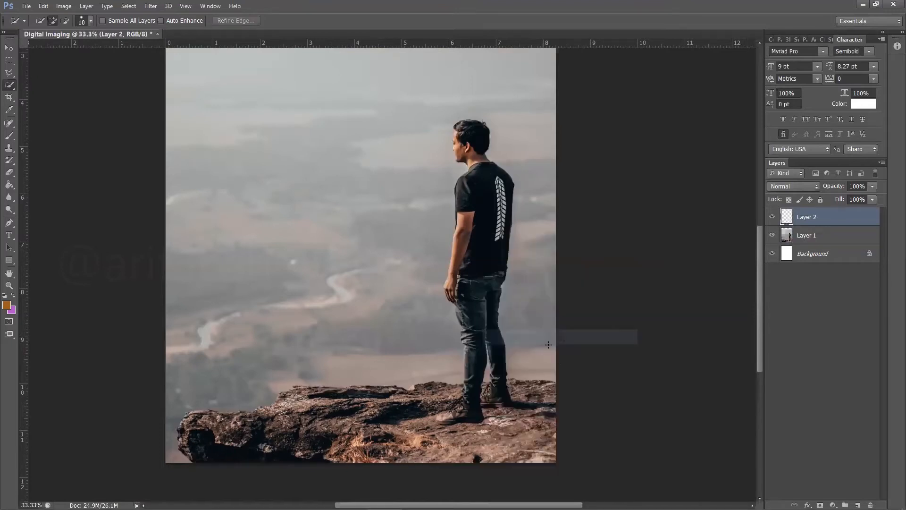
Step: Hide Layer 1 and rename the cut-out layer of the man and rock as Orang
{"action": "left_click", "coordinate": [814, 236]}
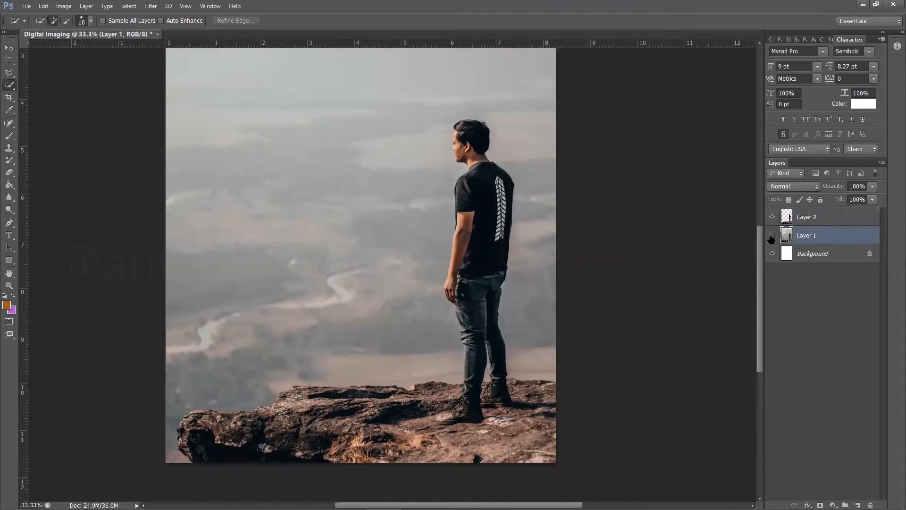
{"action": "left_click", "coordinate": [771, 236]}
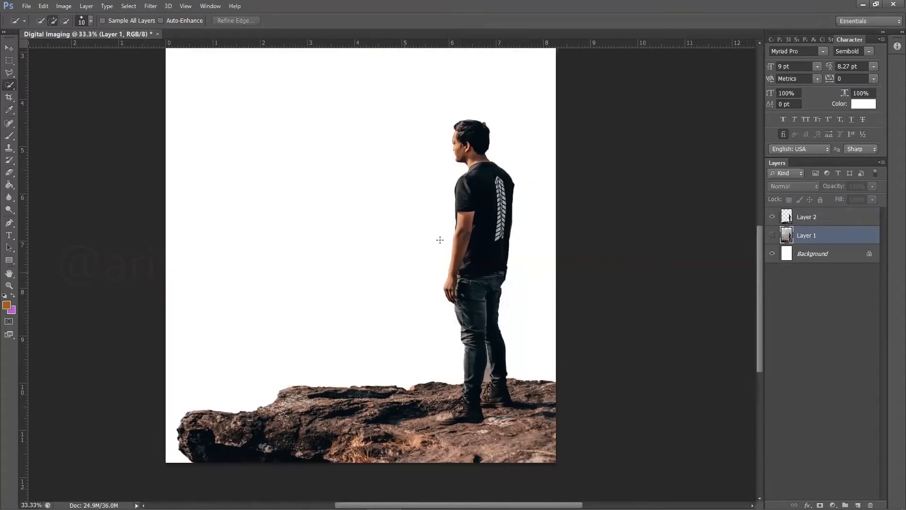
{"action": "left_click", "coordinate": [808, 218]}
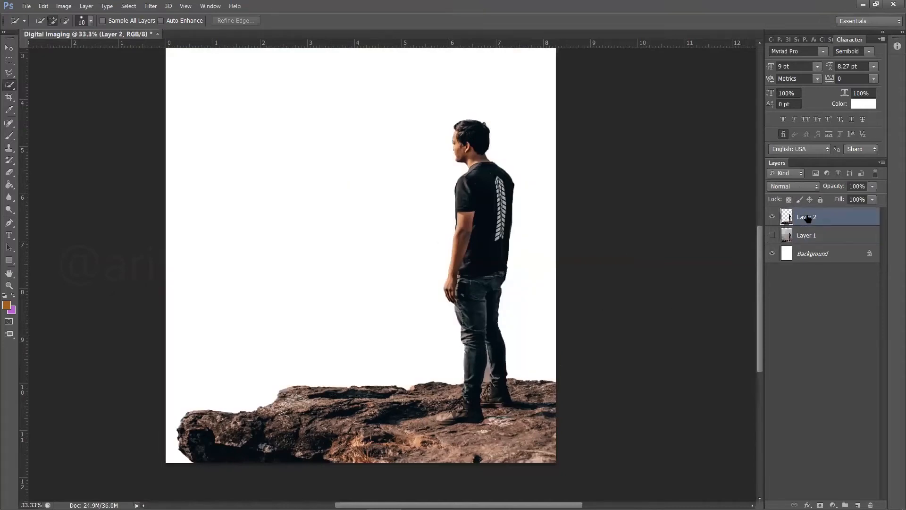
{"action": "double_click", "coordinate": [808, 218]}
{"action": "type", "text": "Orang"}
{"action": "left_click", "coordinate": [841, 300]}
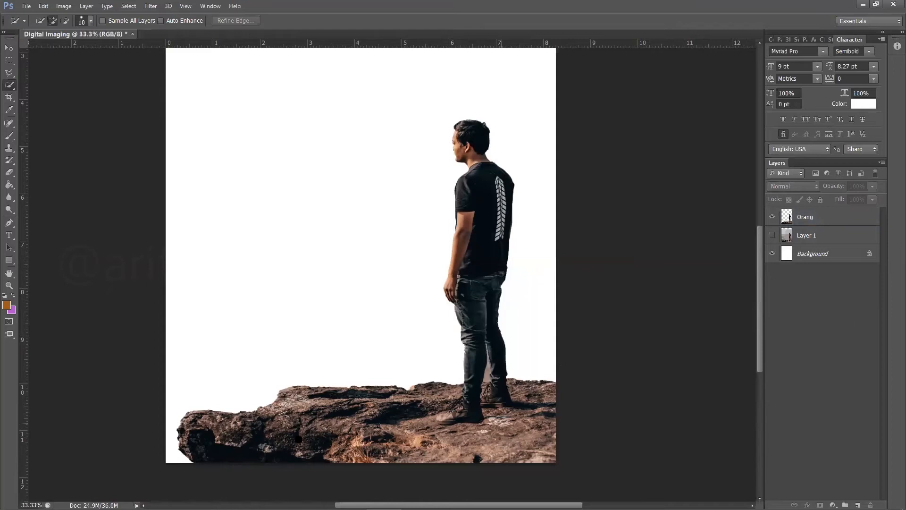
Step: On the Orang layer, select the leftover backdrop between the man's legs with the Magic Wand at tolerance 32
{"action": "key", "text": "ctrl+plus"}
{"action": "scroll", "coordinate": [386, 309], "scroll_direction": "down", "scroll_amount": 5}
{"action": "scroll", "coordinate": [441, 336], "scroll_direction": "right", "scroll_amount": 5}
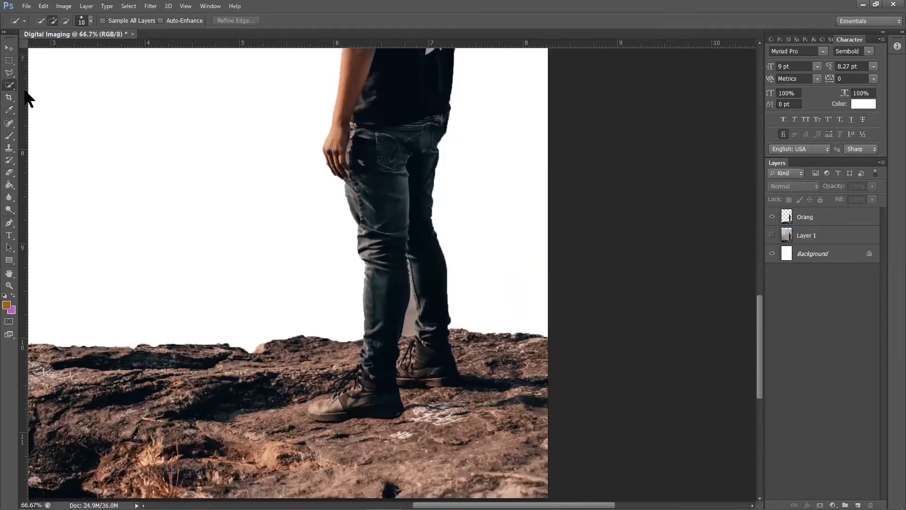
{"action": "key", "text": "shift+w"}
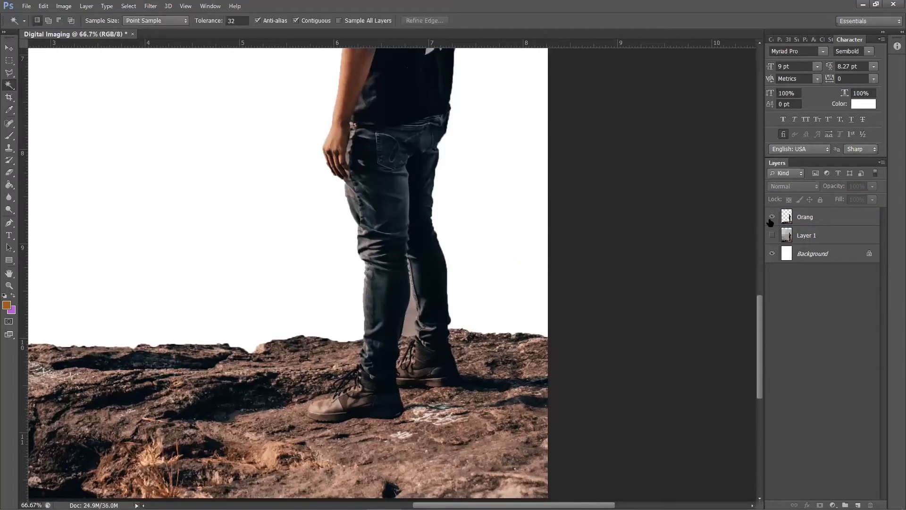
{"action": "left_click", "coordinate": [810, 222]}
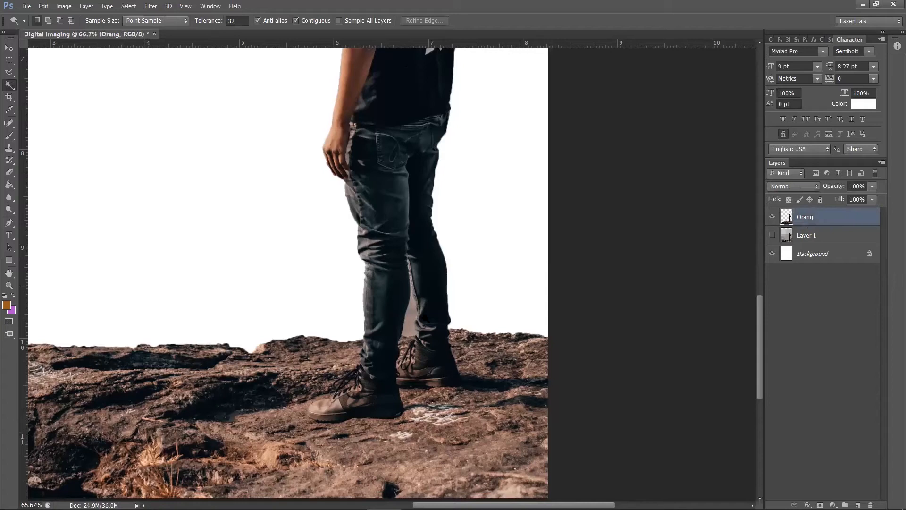
{"action": "left_click", "coordinate": [410, 325]}
{"action": "scroll", "coordinate": [387, 323], "scroll_direction": "up", "scroll_amount": 2}
{"action": "scroll", "coordinate": [462, 269], "scroll_direction": "down", "scroll_amount": 3}
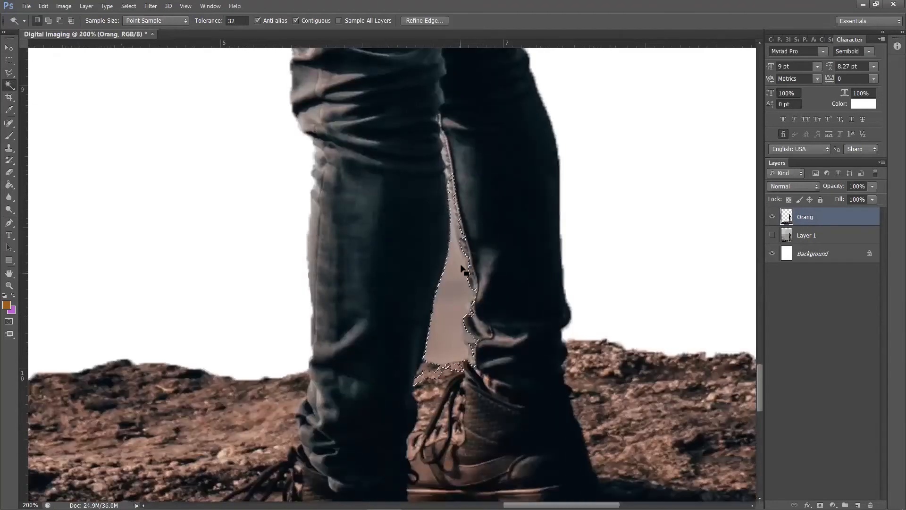
Step: Refine the selection between the shins with the Quick Selection tool so it keeps to the pale backdrop gap above the rock
{"action": "left_click", "coordinate": [9, 88]}
{"action": "left_click", "coordinate": [40, 85]}
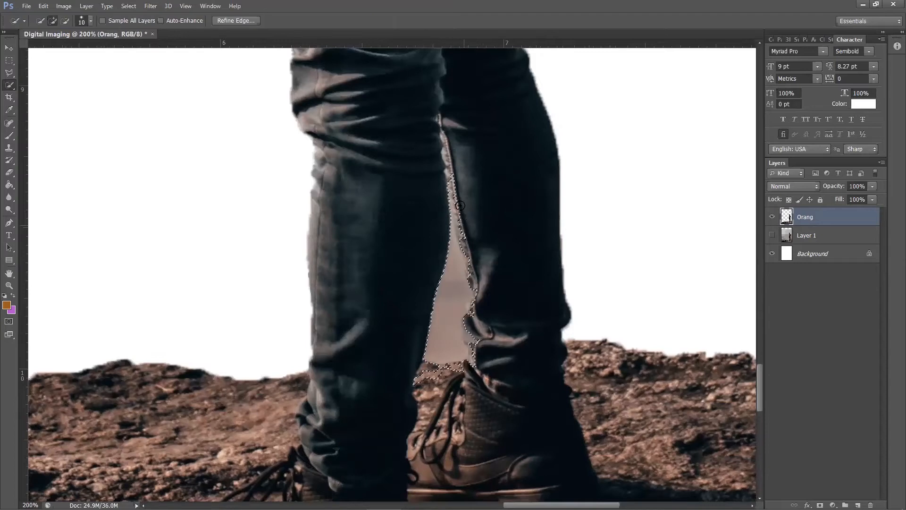
{"action": "left_click_drag", "start_coordinate": [449, 167], "coordinate": [462, 212]}
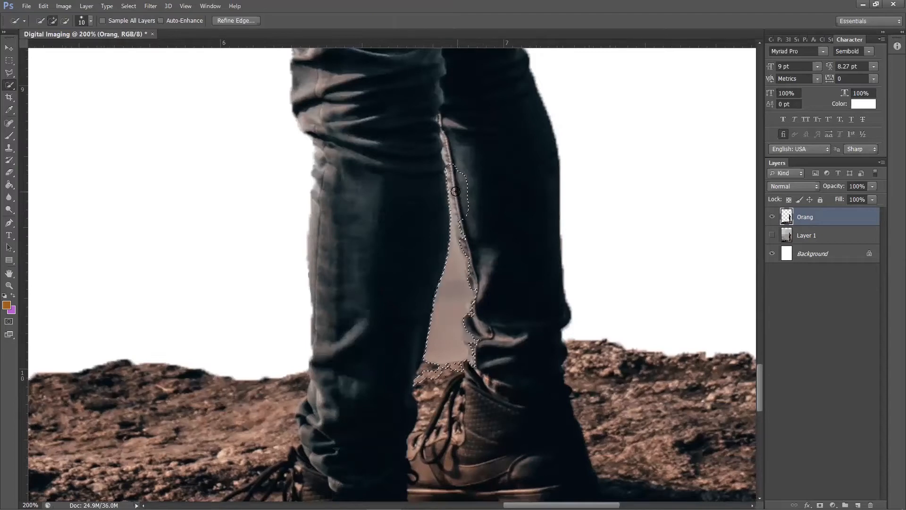
{"action": "left_click_drag", "start_coordinate": [456, 174], "coordinate": [468, 237]}
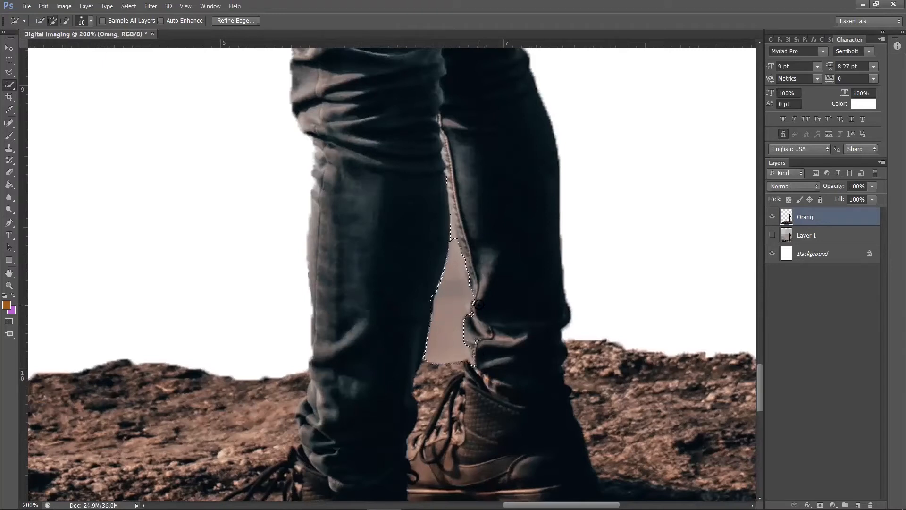
Step: Delete the selected backdrop between the legs from the Orang layer and clear the selection
{"action": "key", "text": "Delete"}
{"action": "key", "text": "ctrl+d"}
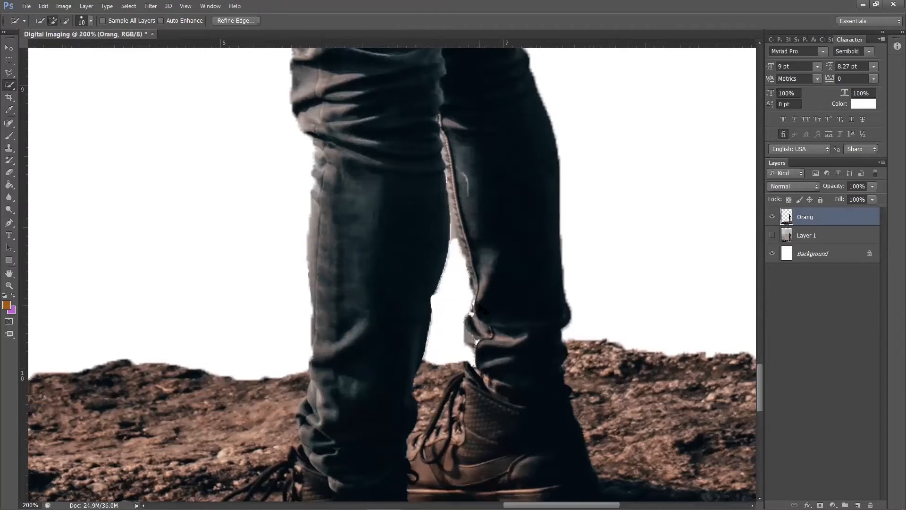
{"action": "key", "text": "ctrl+minus"}
{"action": "key", "text": "ctrl+minus"}
{"action": "key", "text": "ctrl+minus"}
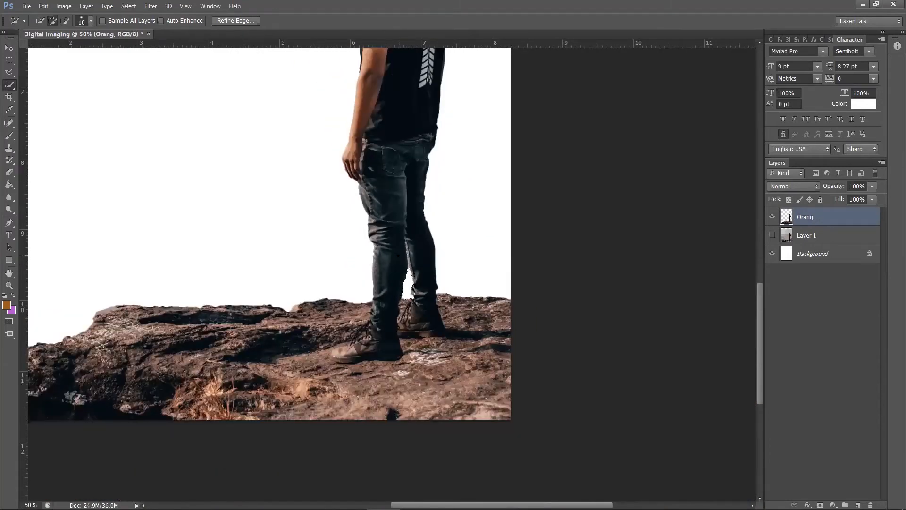
{"action": "left_click_drag", "start_coordinate": [452, 247], "coordinate": [590, 304]}
{"action": "key", "text": "ctrl+minus"}
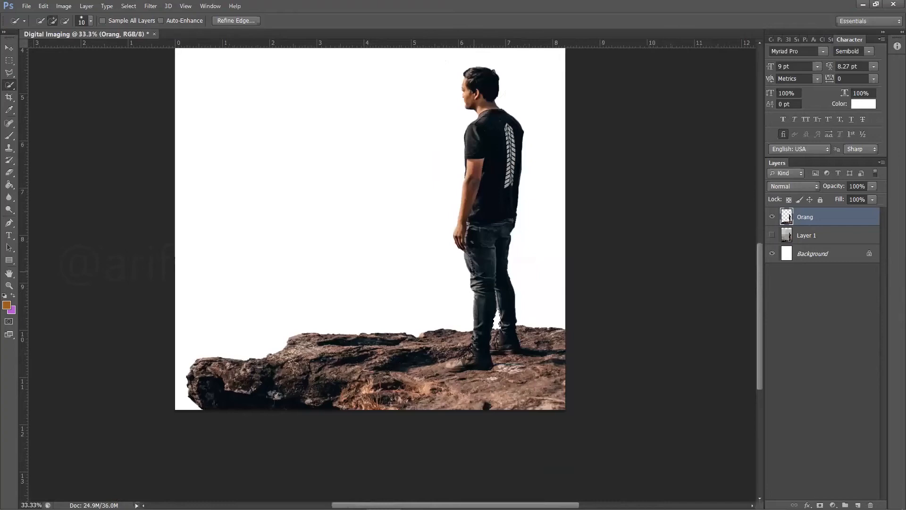
{"action": "scroll", "coordinate": [435, 247], "scroll_direction": "up", "scroll_amount": 4}
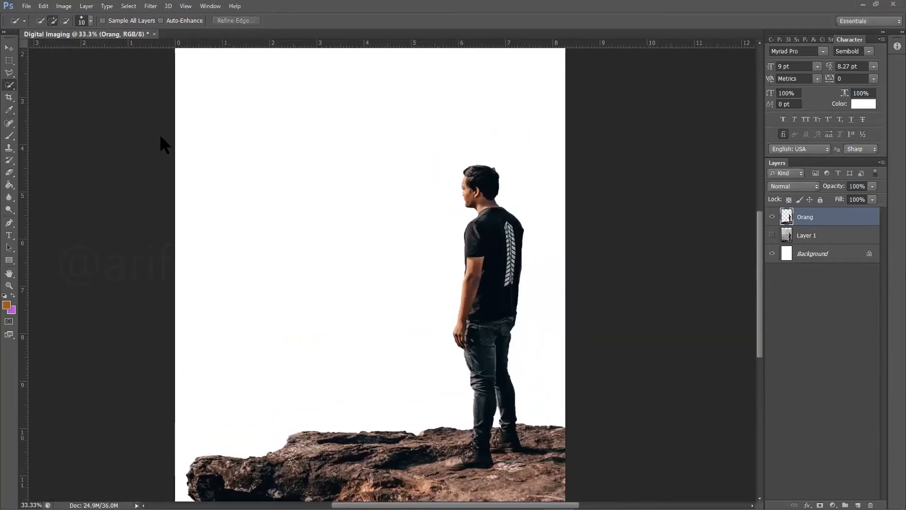
Step: Open the image 2.jpg from the Bahan 7 folder
{"action": "left_click", "coordinate": [27, 7]}
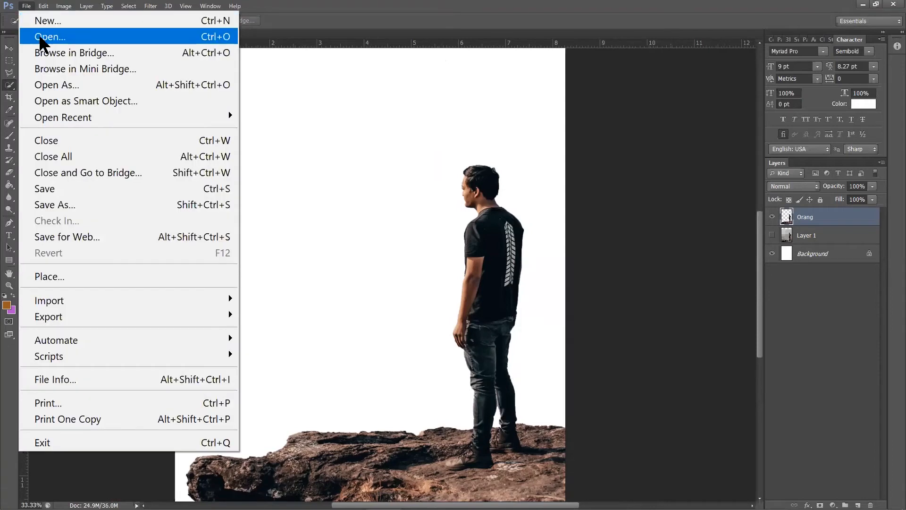
{"action": "left_click", "coordinate": [43, 38]}
{"action": "left_click", "coordinate": [283, 105]}
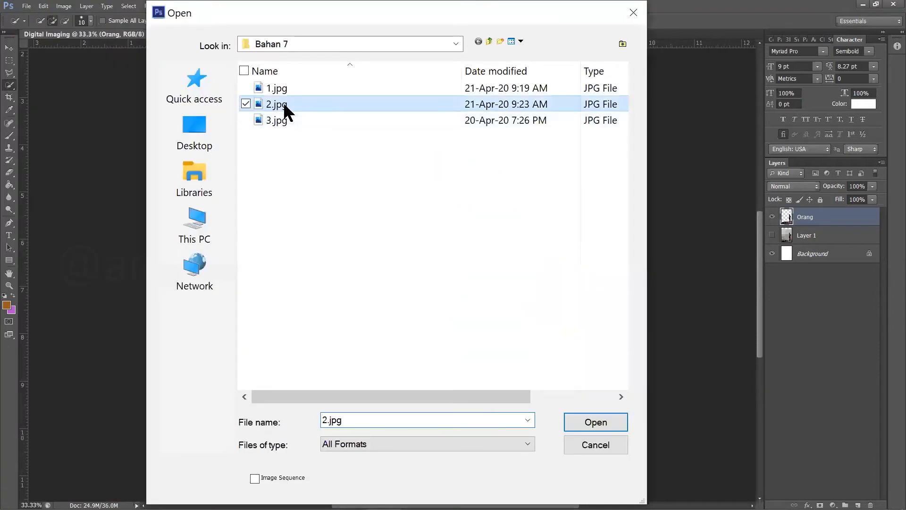
{"action": "left_click", "coordinate": [592, 419]}
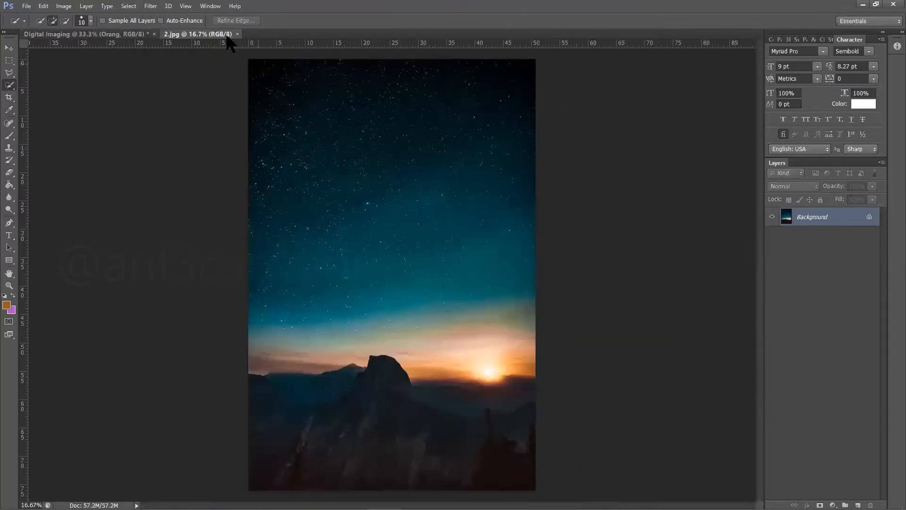
Step: Copy the starry sunset image into the Digital Imaging document as a new layer and close 2.jpg
{"action": "left_click_drag", "start_coordinate": [211, 34], "coordinate": [540, 89]}
{"action": "left_click", "coordinate": [9, 48]}
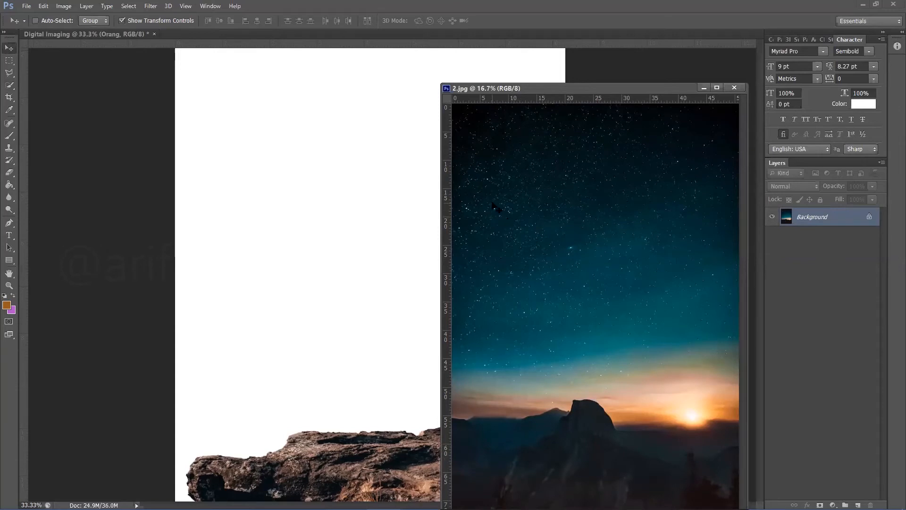
{"action": "left_click_drag", "start_coordinate": [500, 212], "coordinate": [309, 130]}
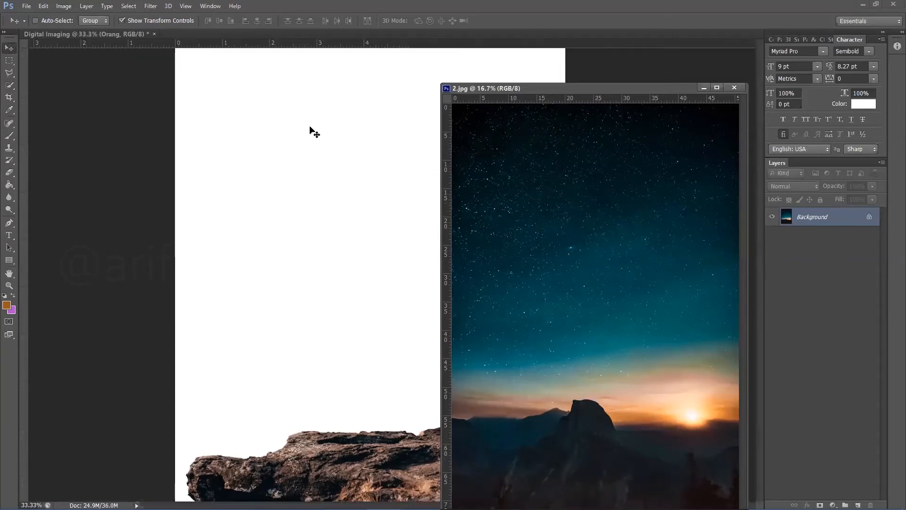
{"action": "left_click", "coordinate": [734, 88]}
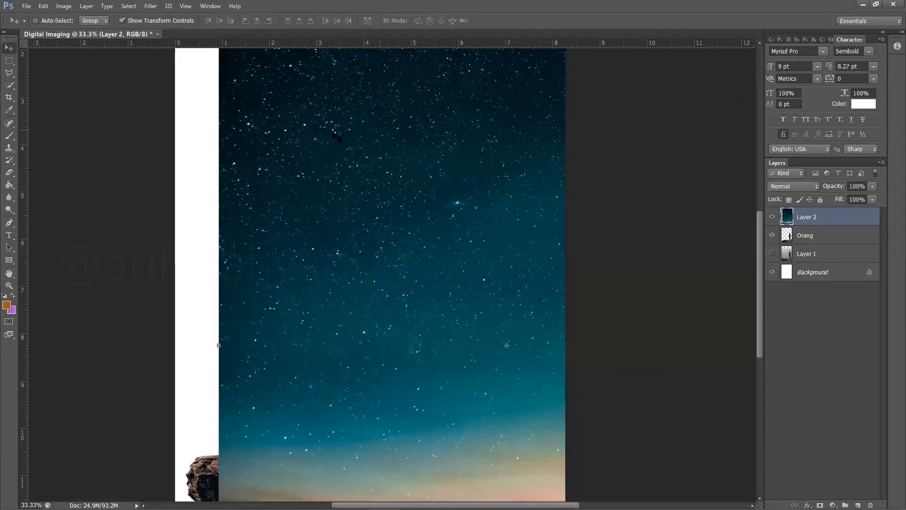
Step: Scale down the starry sunset layer proportionally and position it so it just covers the whole page
{"action": "left_click_drag", "start_coordinate": [368, 202], "coordinate": [375, 199]}
{"action": "key", "text": "ctrl+minus"}
{"action": "key", "text": "ctrl+minus"}
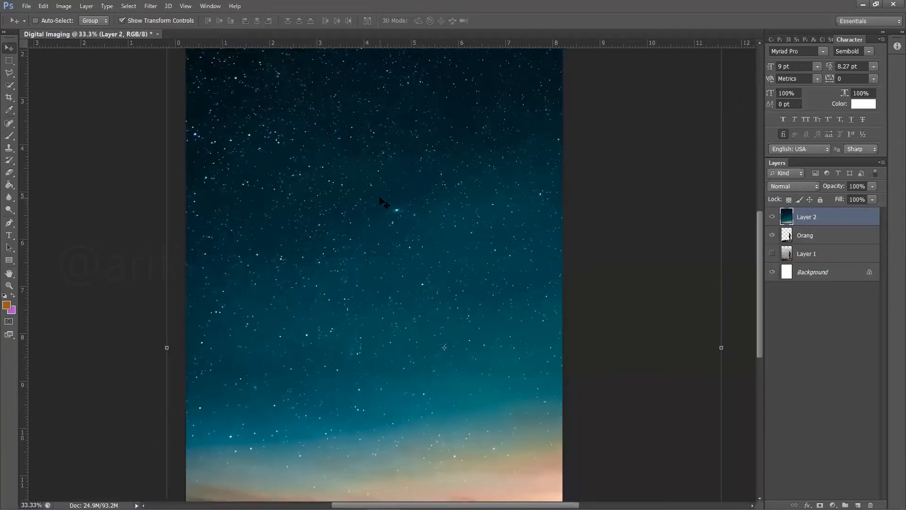
{"action": "key", "text": "ctrl+minus"}
{"action": "left_click_drag", "start_coordinate": [380, 200], "coordinate": [373, 111]}
{"action": "left_click_drag", "start_coordinate": [311, 70], "coordinate": [363, 140]}
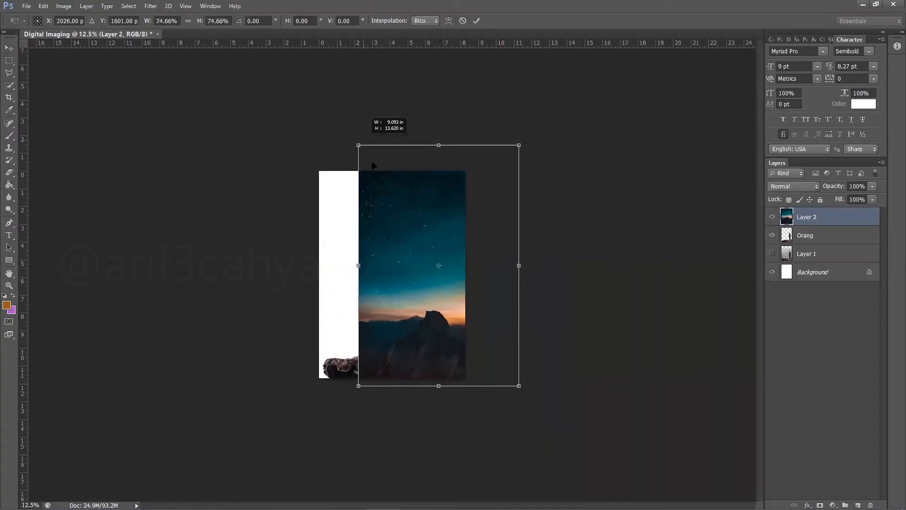
{"action": "left_click_drag", "start_coordinate": [374, 229], "coordinate": [359, 235]}
{"action": "left_click_drag", "start_coordinate": [475, 145], "coordinate": [469, 151]}
{"action": "key", "text": "Return"}
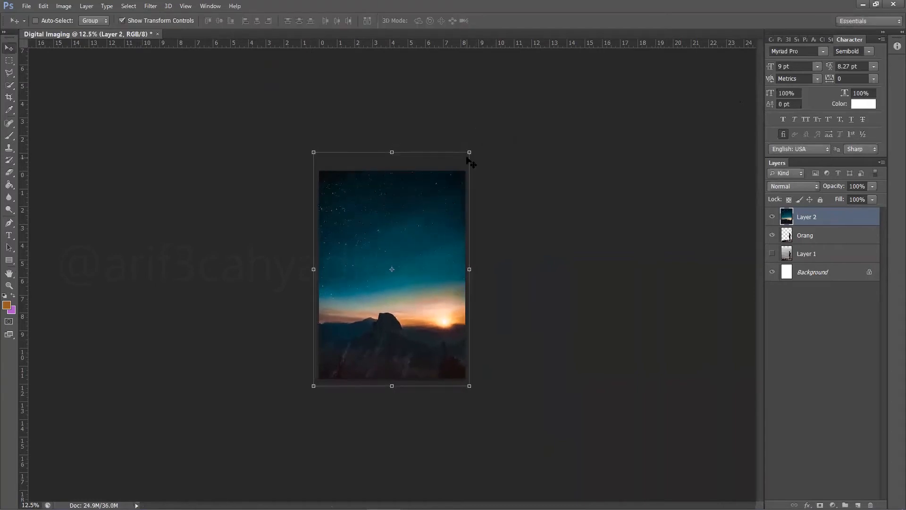
Step: Rename the starry sunset layer as background and place it below the Orang layer
{"action": "key", "text": "ctrl+plus"}
{"action": "key", "text": "ctrl+plus"}
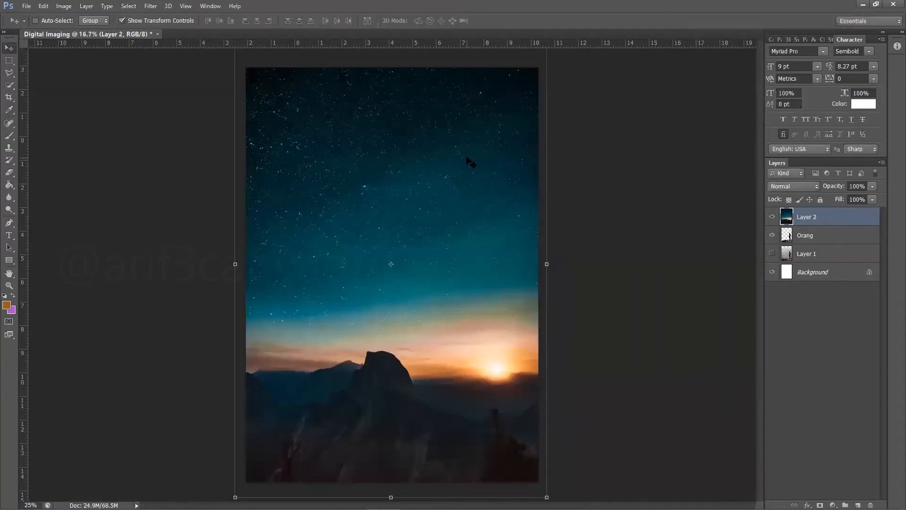
{"action": "double_click", "coordinate": [808, 217]}
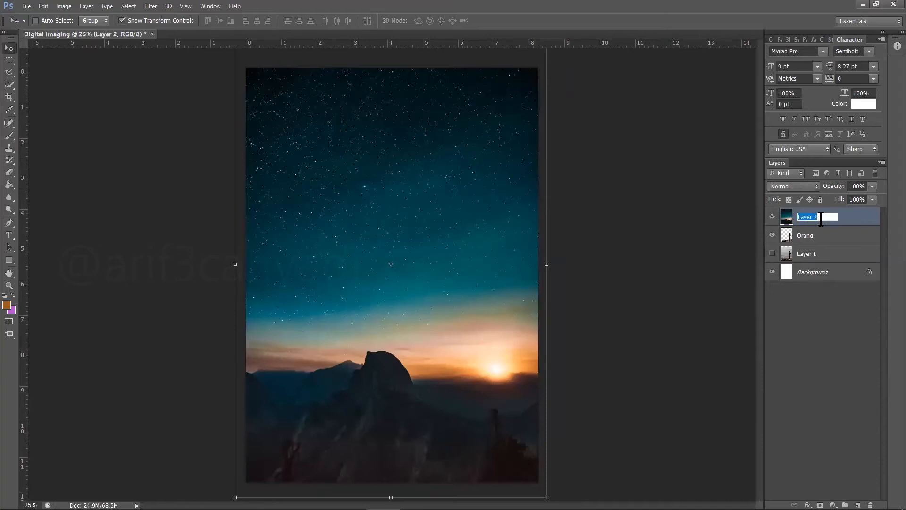
{"action": "type", "text": "background"}
{"action": "key", "text": "Return"}
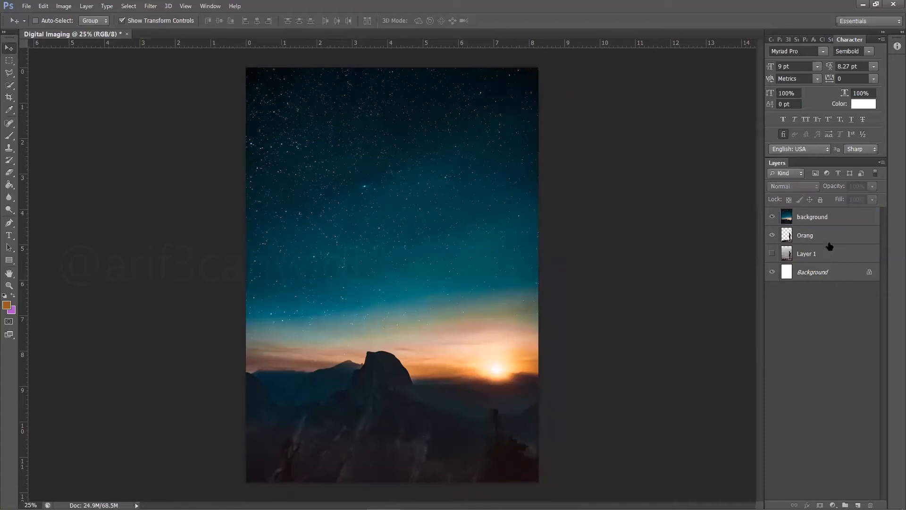
{"action": "left_click_drag", "start_coordinate": [849, 225], "coordinate": [851, 241]}
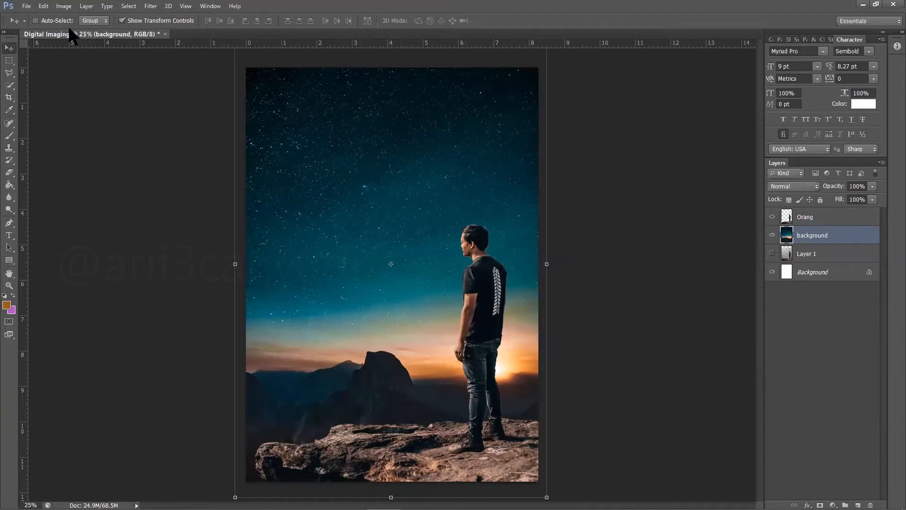
Step: Open the image 3.jpg from the Bahan 7 folder
{"action": "left_click", "coordinate": [27, 7]}
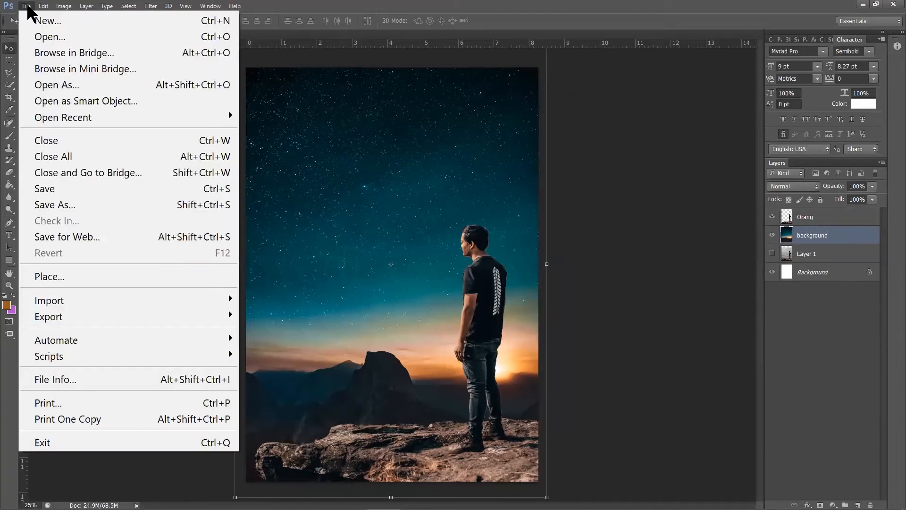
{"action": "left_click", "coordinate": [45, 37]}
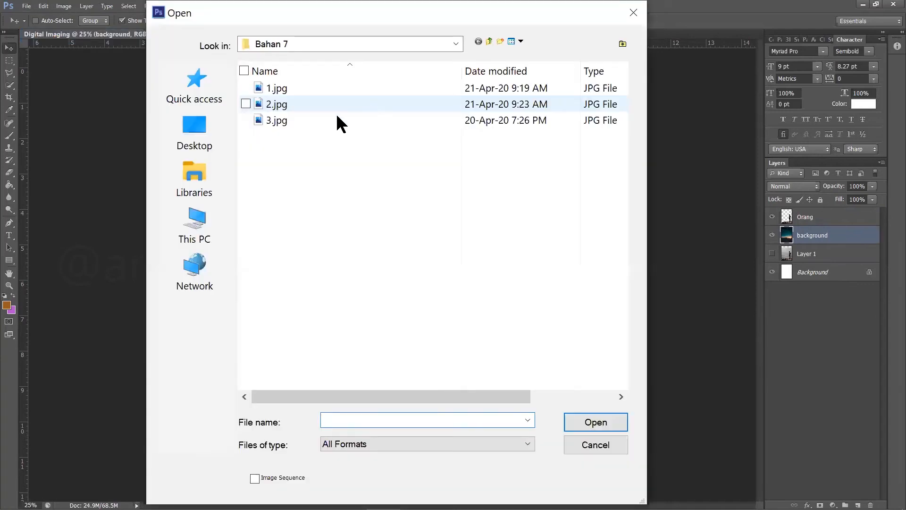
{"action": "left_click", "coordinate": [321, 117]}
{"action": "left_click", "coordinate": [569, 430]}
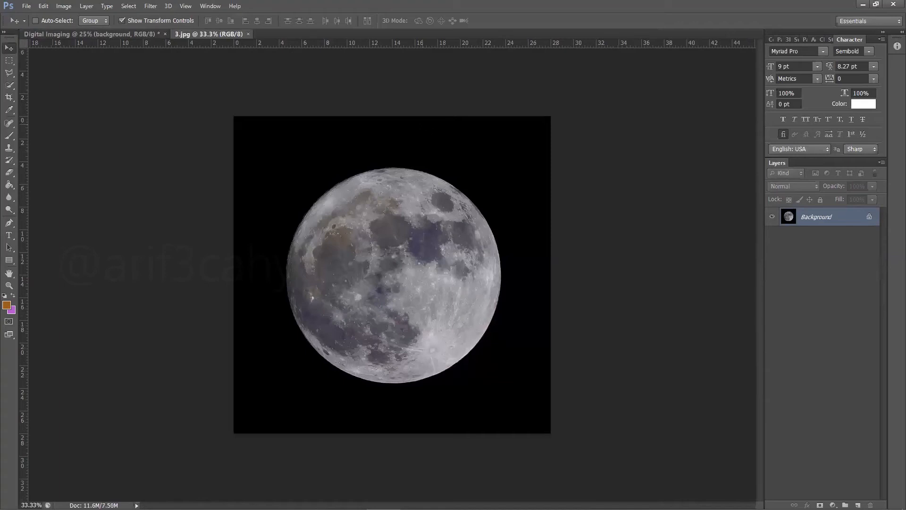
Step: Copy the moon image into the Digital Imaging document, positioned in the upper sky behind the man, and close 3.jpg
{"action": "left_click_drag", "start_coordinate": [223, 38], "coordinate": [493, 71]}
{"action": "left_click_drag", "start_coordinate": [575, 188], "coordinate": [349, 163]}
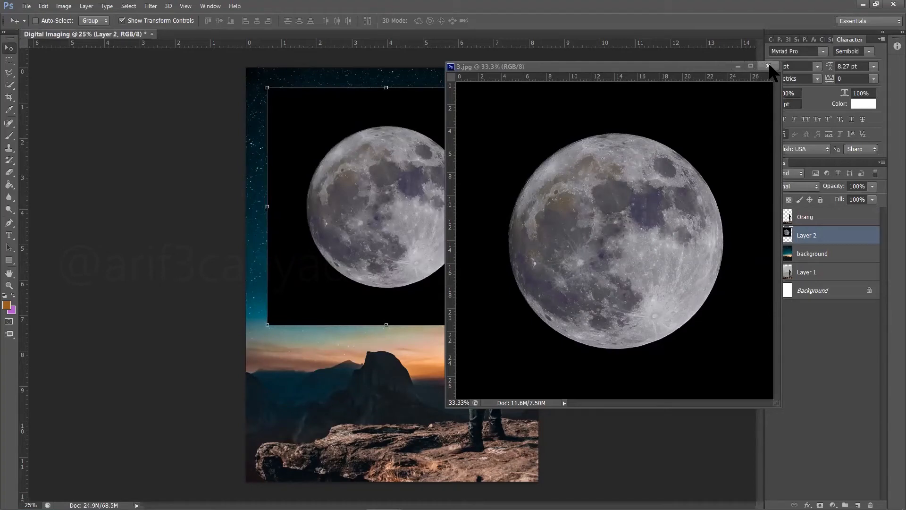
{"action": "left_click", "coordinate": [769, 66]}
{"action": "mouse_move", "coordinate": [407, 146]}
{"action": "left_mouse_down"}
{"action": "mouse_move", "coordinate": [396, 138]}
{"action": "mouse_move", "coordinate": [408, 145]}
{"action": "left_mouse_up"}
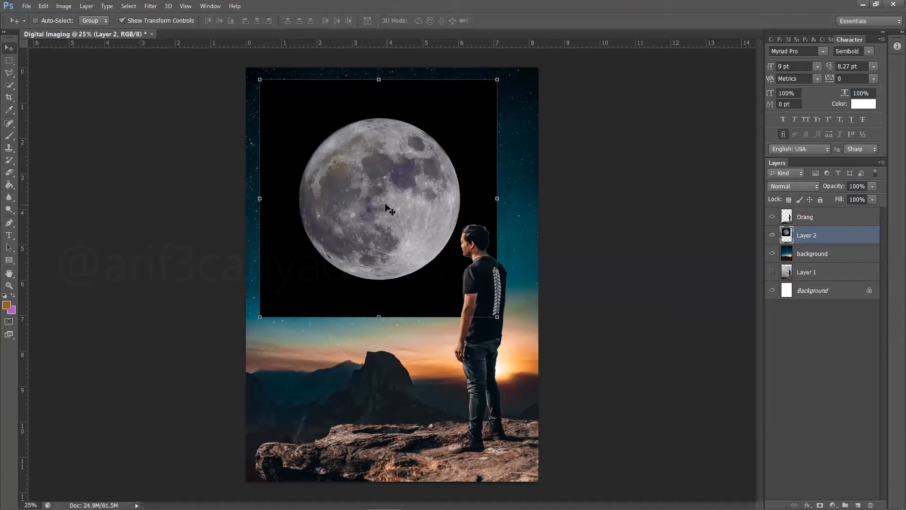
Step: Remove the black backdrop around the moon using a Magic Wand selection at tolerance 32, and deselect
{"action": "left_click", "coordinate": [9, 84]}
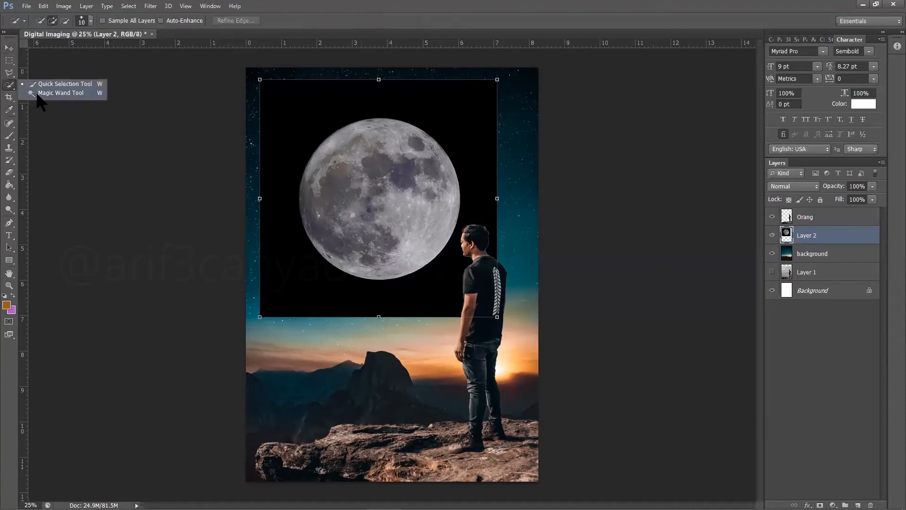
{"action": "left_click", "coordinate": [38, 93]}
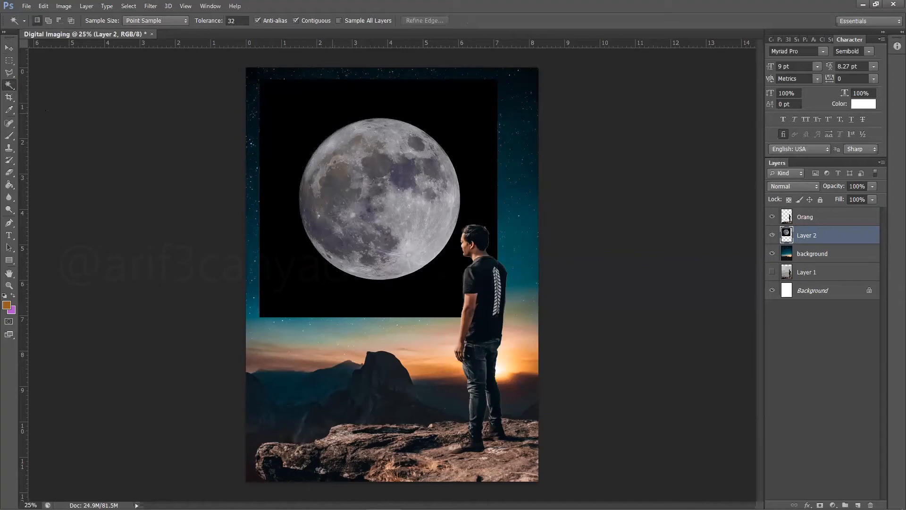
{"action": "left_click", "coordinate": [334, 110]}
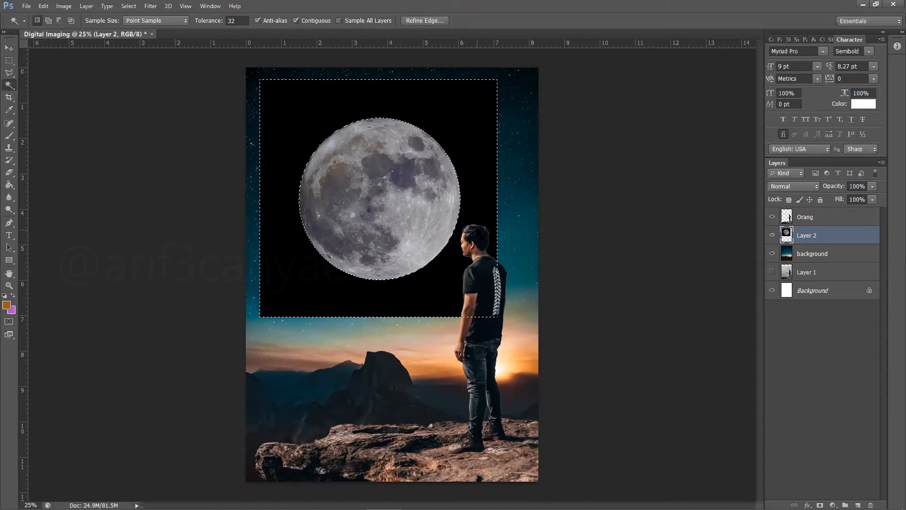
{"action": "key", "text": "Delete"}
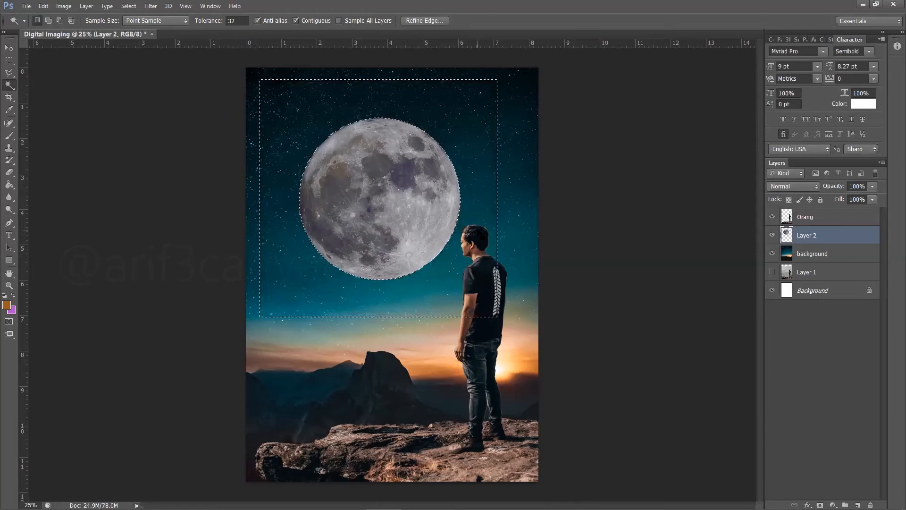
{"action": "right_click", "coordinate": [380, 141]}
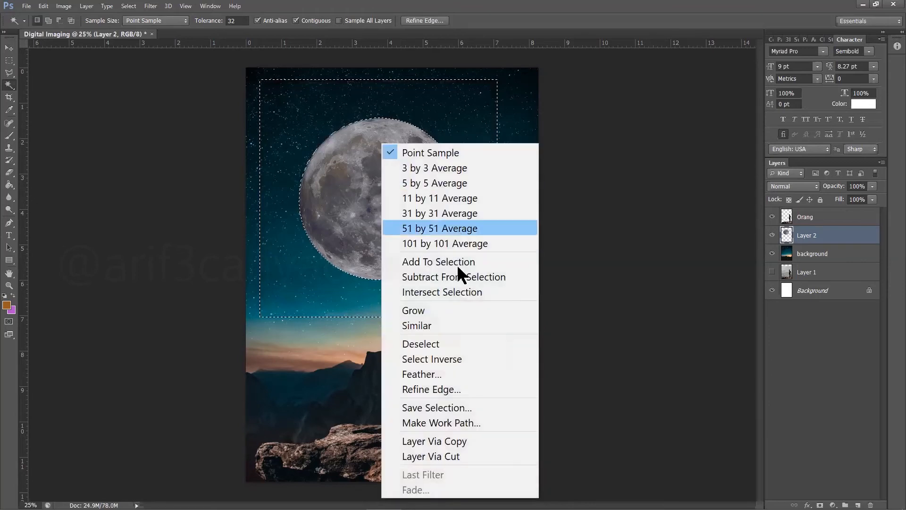
{"action": "left_click", "coordinate": [465, 344]}
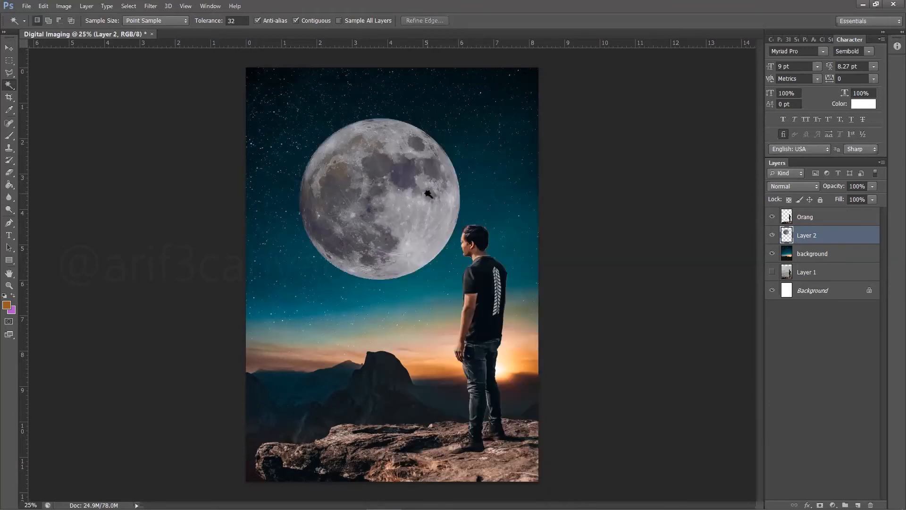
Step: Enlarge the moon to about 112% and place it in the upper part of the sky, left of the man's head
{"action": "left_click", "coordinate": [10, 47]}
{"action": "left_click_drag", "start_coordinate": [328, 128], "coordinate": [293, 95]}
{"action": "left_click_drag", "start_coordinate": [426, 246], "coordinate": [445, 265]}
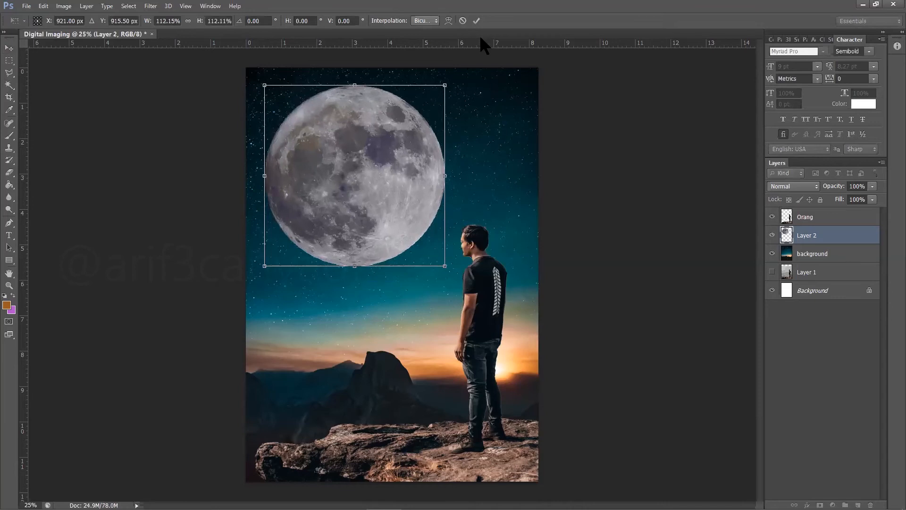
{"action": "key", "text": "Return"}
{"action": "mouse_move", "coordinate": [394, 154]}
{"action": "left_mouse_down"}
{"action": "mouse_move", "coordinate": [391, 142]}
{"action": "mouse_move", "coordinate": [400, 152]}
{"action": "mouse_move", "coordinate": [390, 144]}
{"action": "mouse_move", "coordinate": [352, 163]}
{"action": "left_mouse_up"}
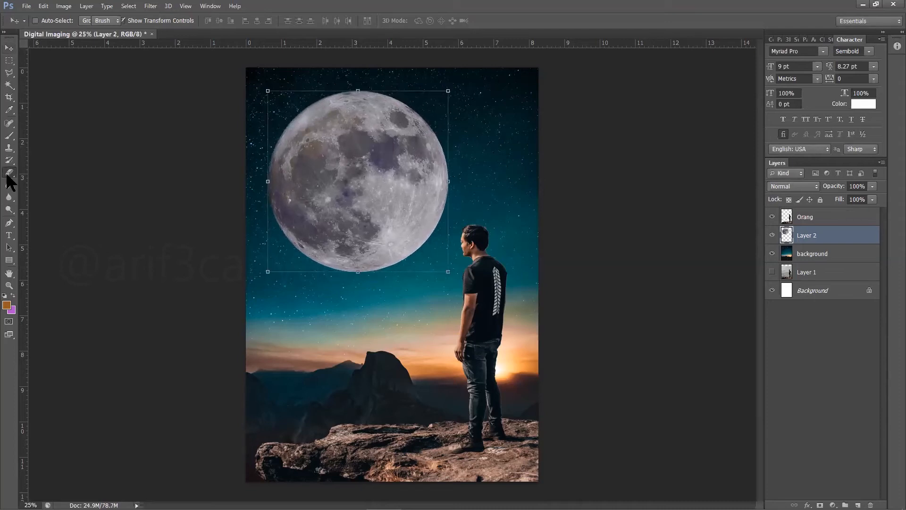
Step: Fade out the moon's upper-left part using a large soft eraser brush, and raise the moon slightly in the sky
{"action": "left_click_drag", "start_coordinate": [8, 173], "coordinate": [30, 170]}
{"action": "key", "text": "bracketright"}
{"action": "key", "text": "bracketright"}
{"action": "key", "text": "bracketright"}
{"action": "key", "text": "bracketright"}
{"action": "key", "text": "bracketright"}
{"action": "key", "text": "bracketright"}
{"action": "key", "text": "bracketright"}
{"action": "key", "text": "bracketright"}
{"action": "key", "text": "bracketright"}
{"action": "key", "text": "bracketright"}
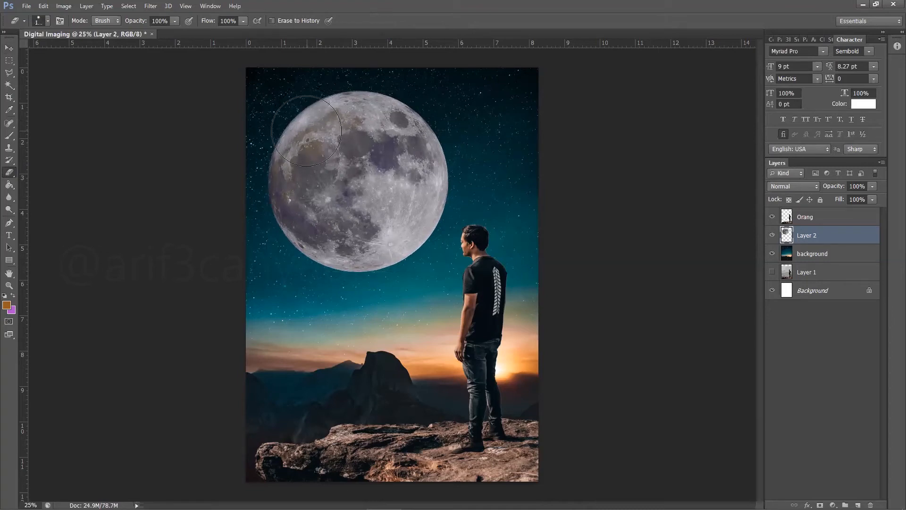
{"action": "right_click", "coordinate": [341, 155]}
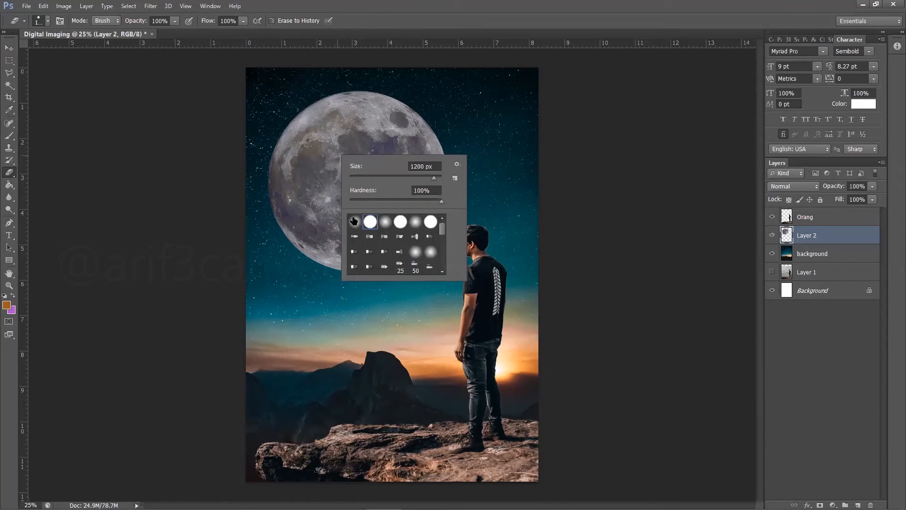
{"action": "left_click", "coordinate": [355, 221]}
{"action": "mouse_move", "coordinate": [296, 98]}
{"action": "left_mouse_down"}
{"action": "mouse_move", "coordinate": [313, 109]}
{"action": "mouse_move", "coordinate": [368, 86]}
{"action": "mouse_move", "coordinate": [235, 167]}
{"action": "mouse_move", "coordinate": [283, 151]}
{"action": "mouse_move", "coordinate": [403, 60]}
{"action": "mouse_move", "coordinate": [294, 155]}
{"action": "mouse_move", "coordinate": [319, 158]}
{"action": "left_mouse_up"}
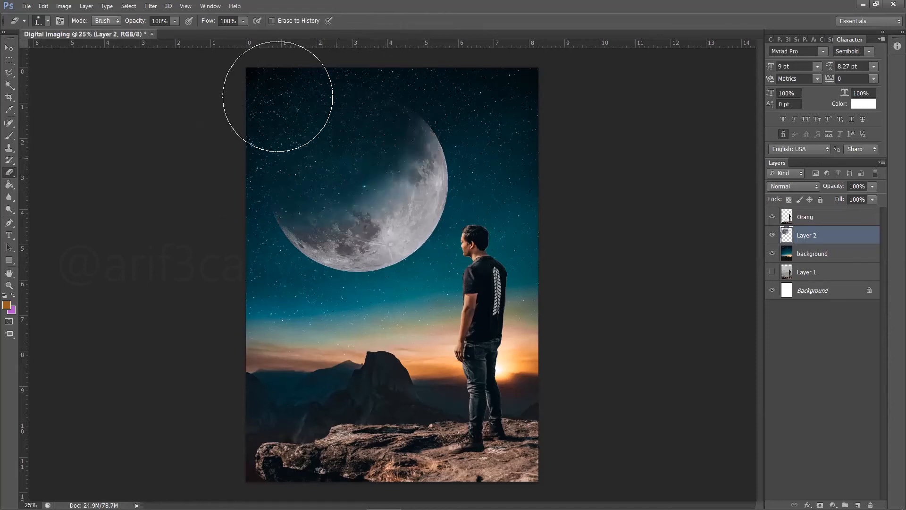
{"action": "left_click", "coordinate": [8, 48]}
{"action": "left_click_drag", "start_coordinate": [385, 212], "coordinate": [380, 185]}
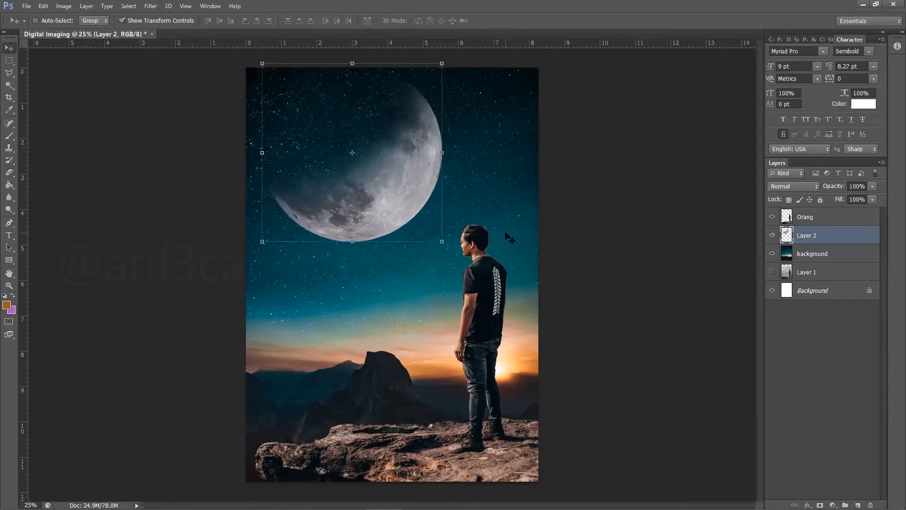
Step: Soften the moon's outer edge against the sky using the Blur tool at size 50 and 50% strength
{"action": "key", "text": "ctrl+plus"}
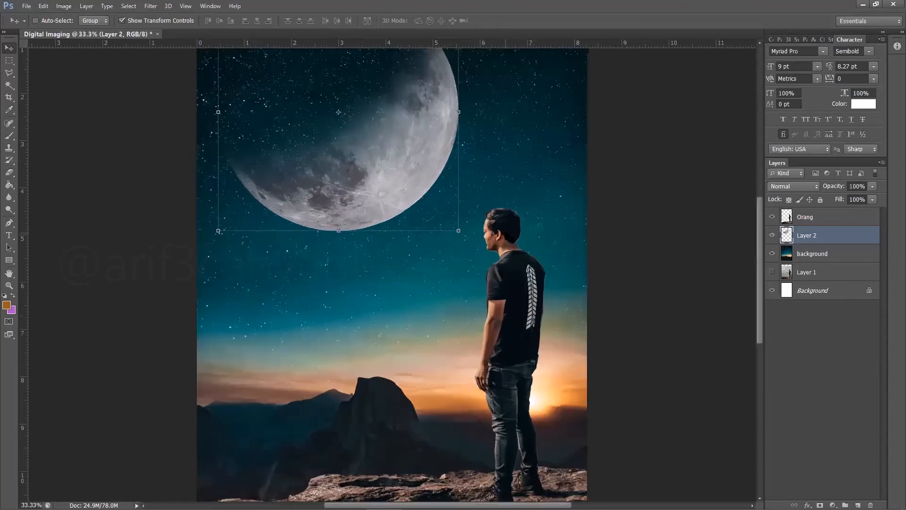
{"action": "key", "text": "ctrl+plus"}
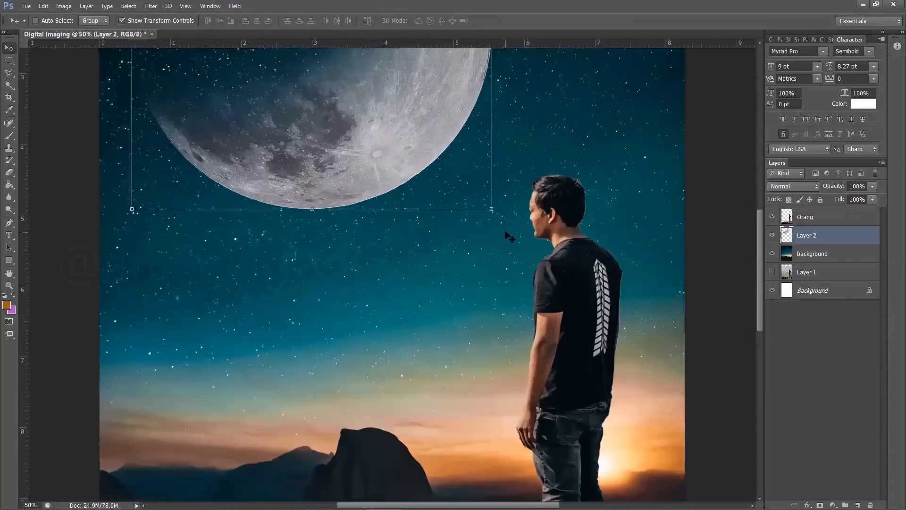
{"action": "scroll", "coordinate": [456, 227], "scroll_direction": "up", "scroll_amount": 5}
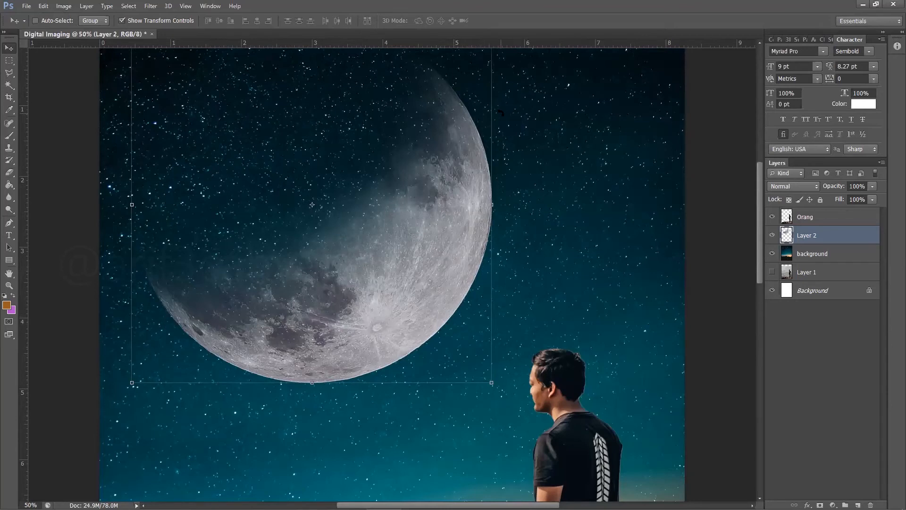
{"action": "key", "text": "ctrl+plus"}
{"action": "key", "text": "ctrl+plus"}
{"action": "key", "text": "ctrl+plus"}
{"action": "left_click_drag", "start_coordinate": [631, 300], "coordinate": [340, 187]}
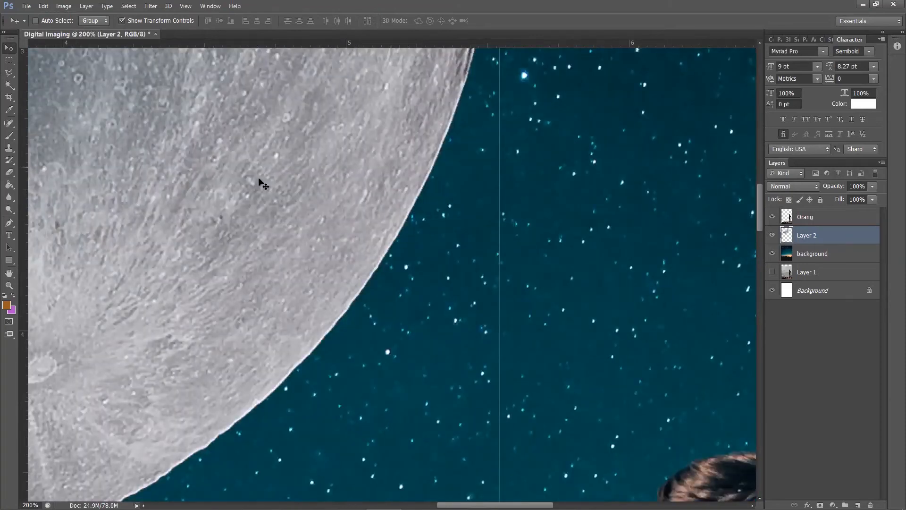
{"action": "left_click", "coordinate": [9, 198]}
{"action": "left_click_drag", "start_coordinate": [9, 198], "coordinate": [46, 202]}
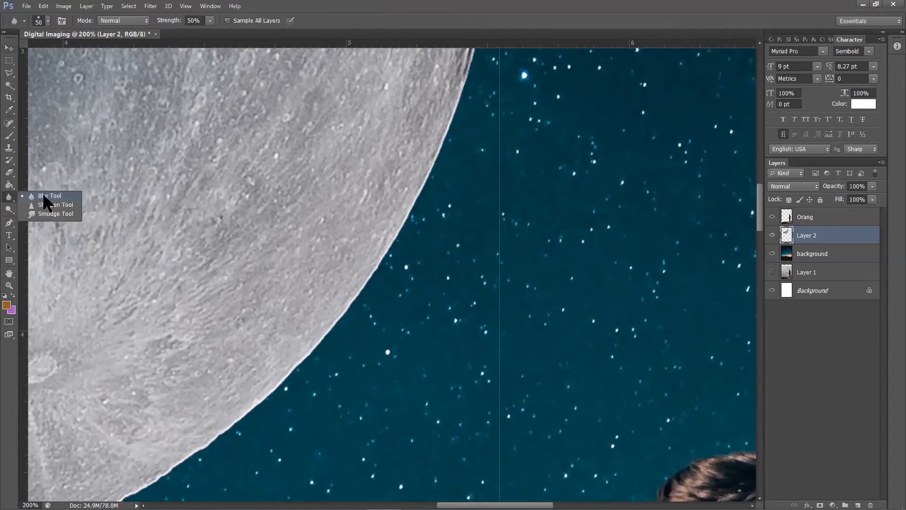
{"action": "scroll", "coordinate": [472, 192], "scroll_direction": "up", "scroll_amount": 3}
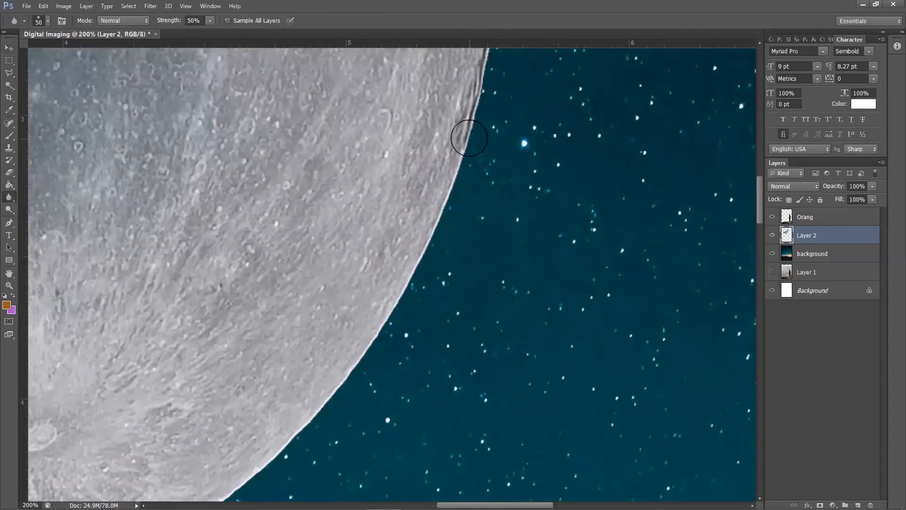
{"action": "mouse_move", "coordinate": [437, 190]}
{"action": "left_mouse_down"}
{"action": "mouse_move", "coordinate": [419, 246]}
{"action": "mouse_move", "coordinate": [328, 400]}
{"action": "mouse_move", "coordinate": [303, 420]}
{"action": "mouse_move", "coordinate": [449, 147]}
{"action": "left_mouse_up"}
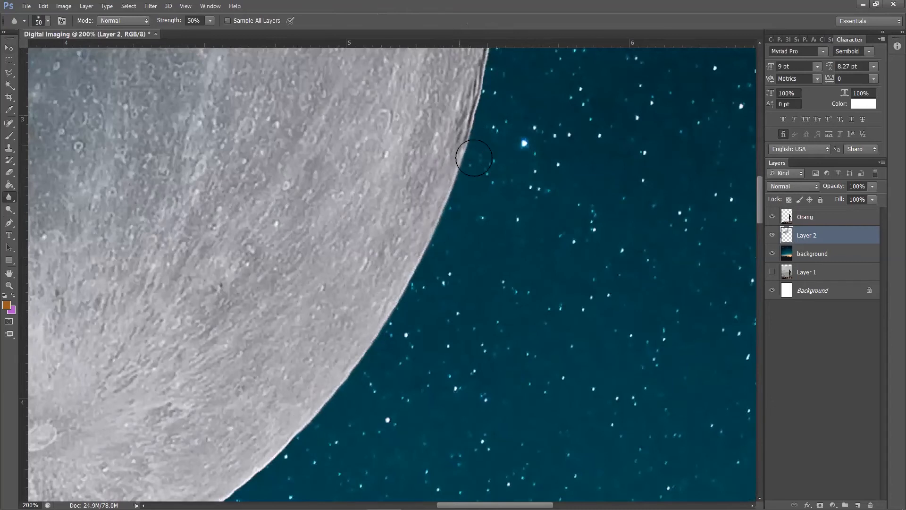
{"action": "scroll", "coordinate": [466, 208], "scroll_direction": "up", "scroll_amount": 5}
{"action": "mouse_move", "coordinate": [468, 233]}
{"action": "left_mouse_down"}
{"action": "mouse_move", "coordinate": [480, 216]}
{"action": "mouse_move", "coordinate": [500, 156]}
{"action": "mouse_move", "coordinate": [497, 108]}
{"action": "left_mouse_up"}
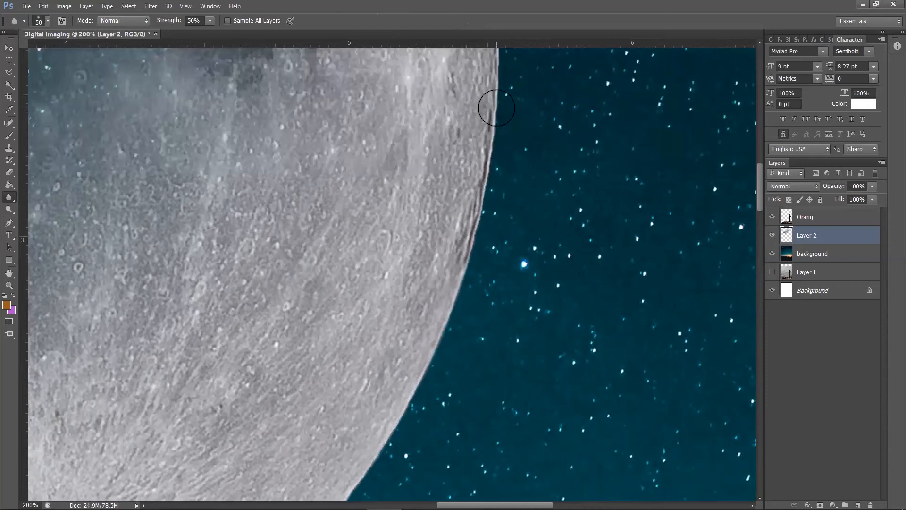
{"action": "key", "text": "ctrl+minus"}
{"action": "key", "text": "ctrl+minus"}
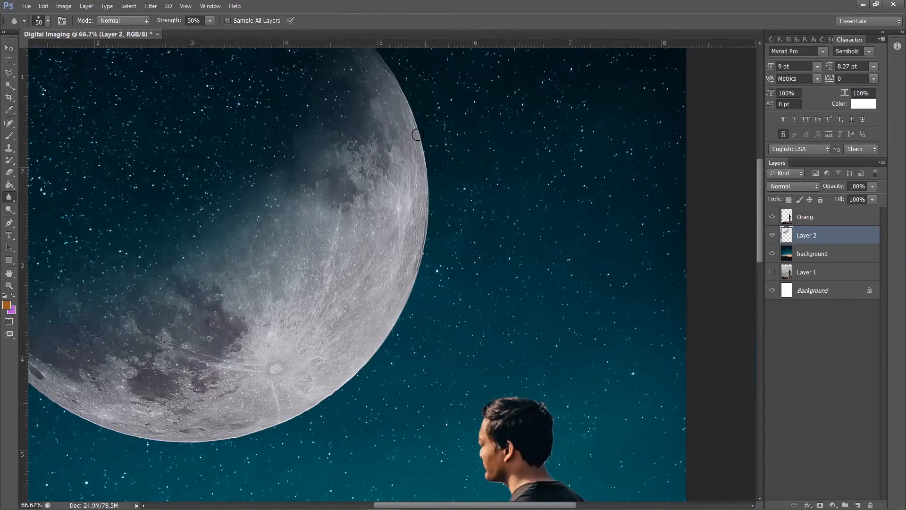
{"action": "scroll", "coordinate": [389, 98], "scroll_direction": "down", "scroll_amount": 5}
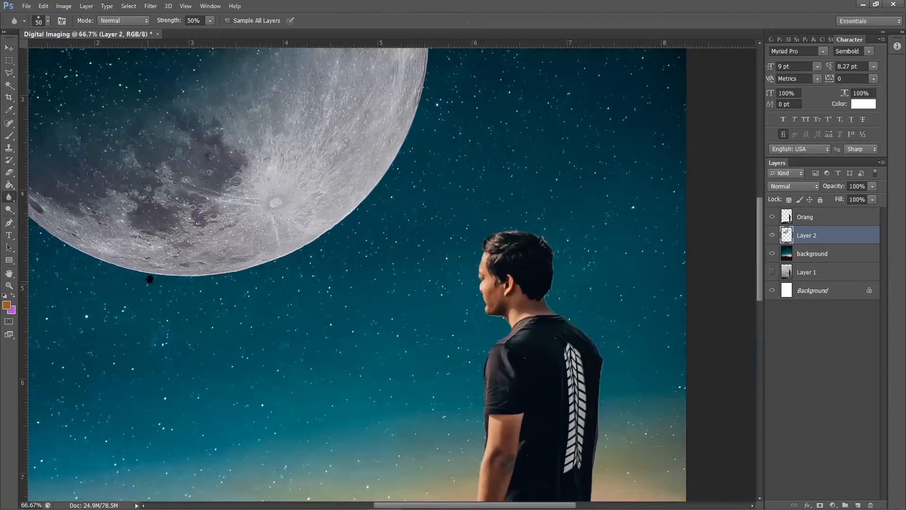
{"action": "scroll", "coordinate": [324, 269], "scroll_direction": "left", "scroll_amount": 5}
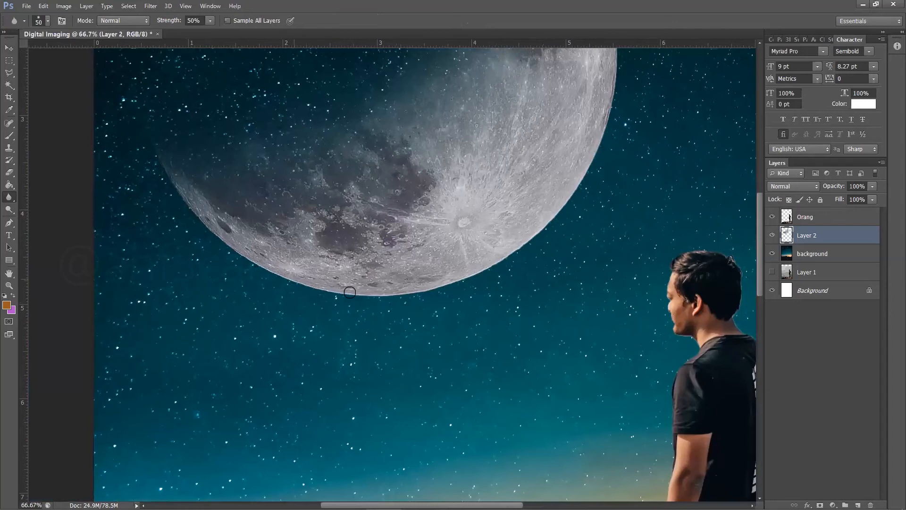
{"action": "left_click_drag", "start_coordinate": [524, 304], "coordinate": [437, 214]}
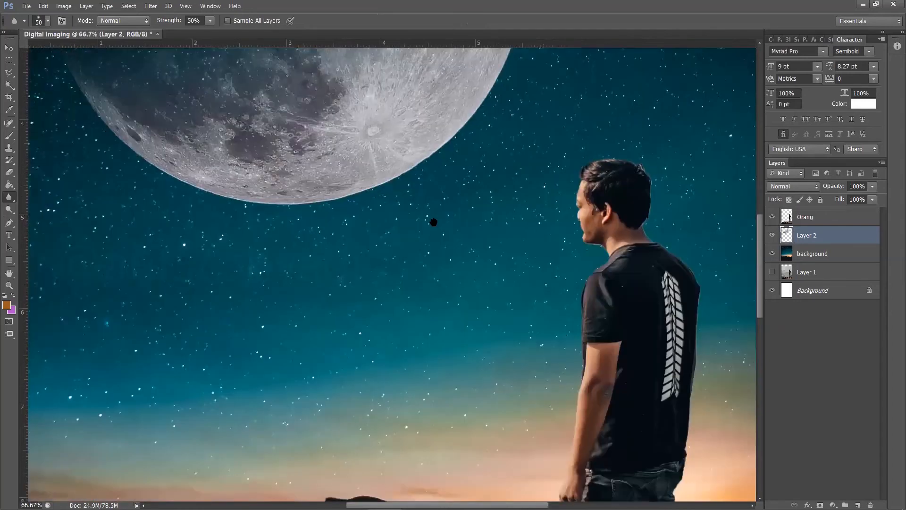
Step: Blur the cut-out upper edge of the rock on the Orang layer, from its far-left tip to the man's front shoe
{"action": "left_click_drag", "start_coordinate": [548, 264], "coordinate": [491, 102]}
{"action": "left_click_drag", "start_coordinate": [606, 378], "coordinate": [668, 185]}
{"action": "left_click", "coordinate": [803, 222]}
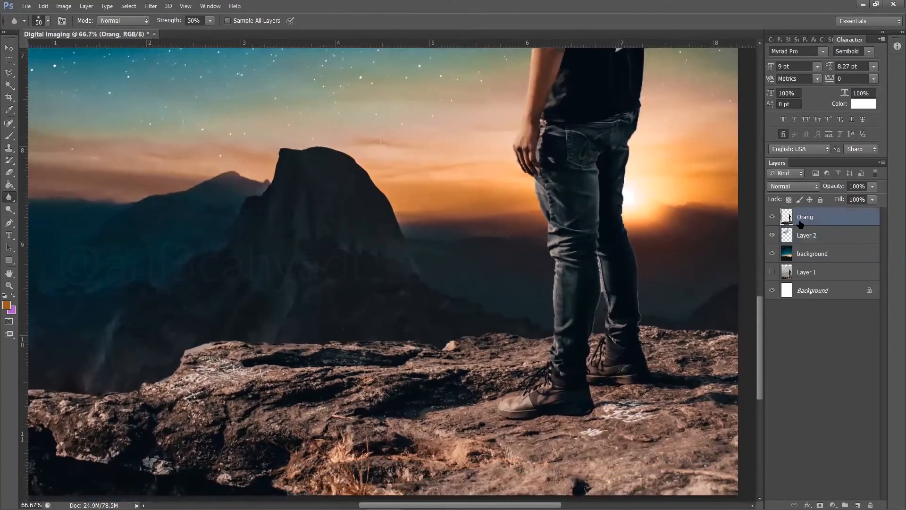
{"action": "left_click_drag", "start_coordinate": [354, 318], "coordinate": [551, 187]}
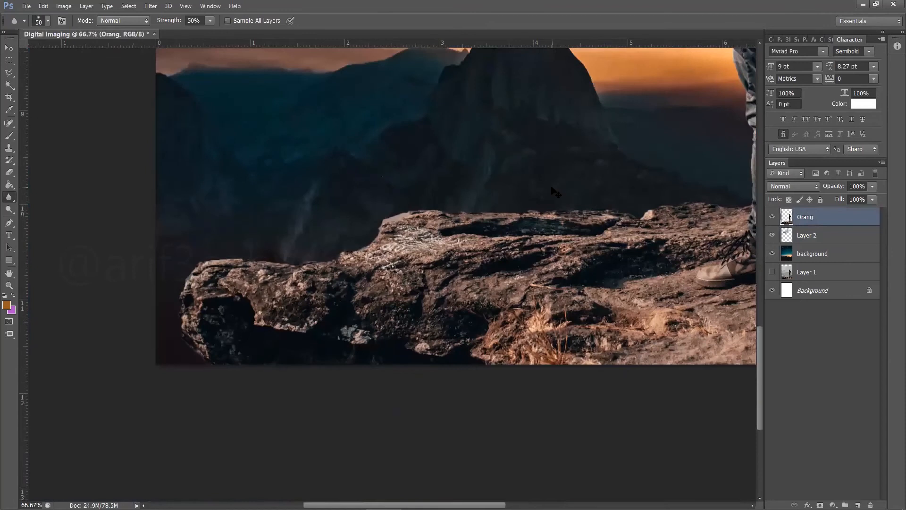
{"action": "key", "text": "ctrl+plus"}
{"action": "key", "text": "ctrl+plus"}
{"action": "left_click_drag", "start_coordinate": [416, 200], "coordinate": [609, 161]}
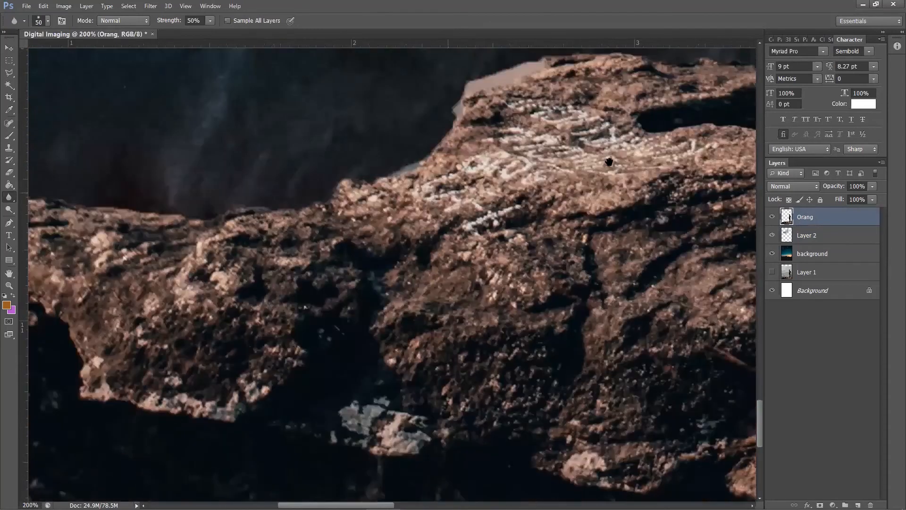
{"action": "left_click_drag", "start_coordinate": [410, 250], "coordinate": [609, 173]}
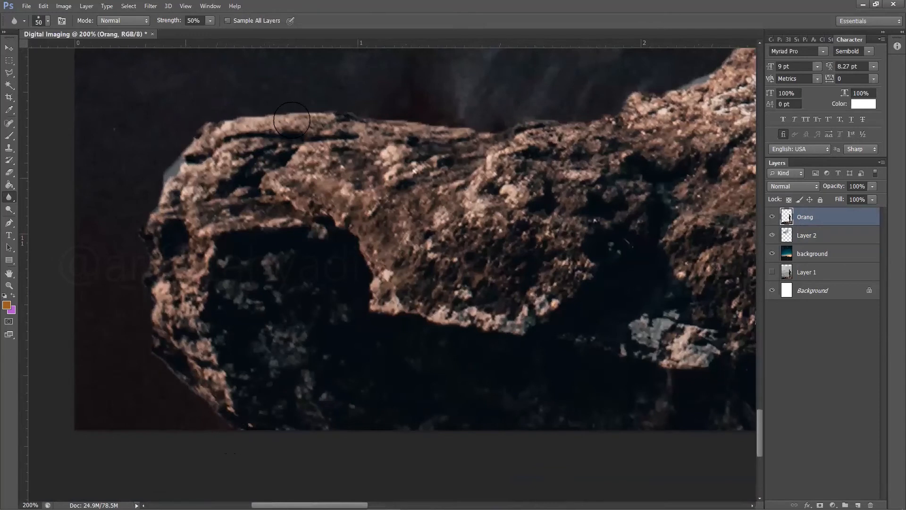
{"action": "mouse_move", "coordinate": [632, 94]}
{"action": "left_mouse_down"}
{"action": "mouse_move", "coordinate": [401, 202]}
{"action": "mouse_move", "coordinate": [173, 330]}
{"action": "left_mouse_up"}
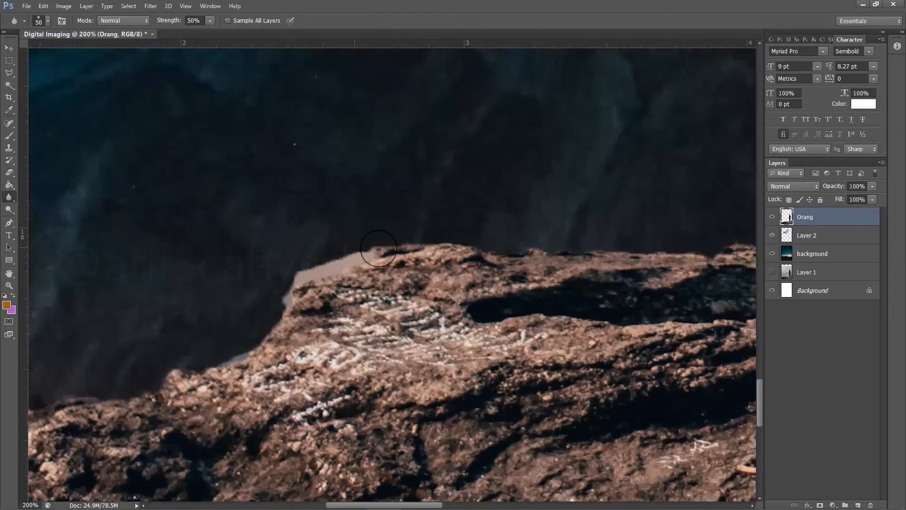
{"action": "left_click_drag", "start_coordinate": [617, 251], "coordinate": [353, 267]}
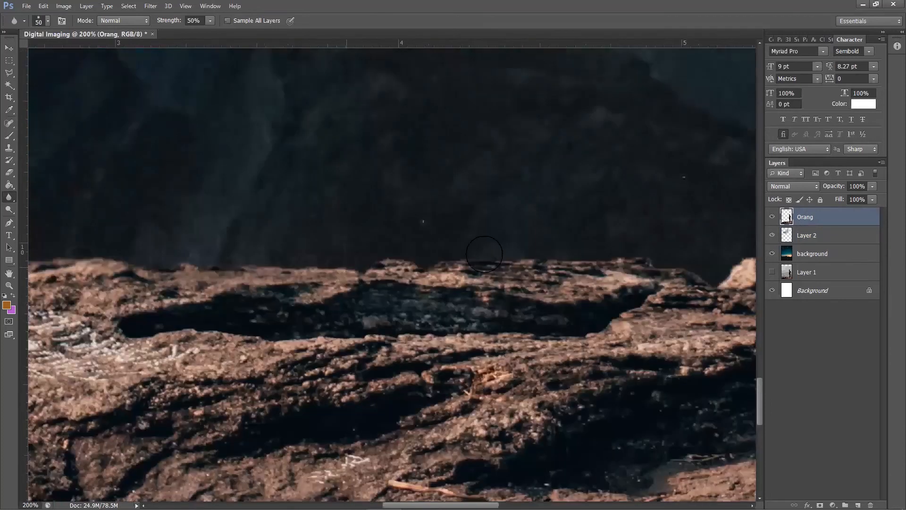
{"action": "left_click_drag", "start_coordinate": [583, 251], "coordinate": [345, 255]}
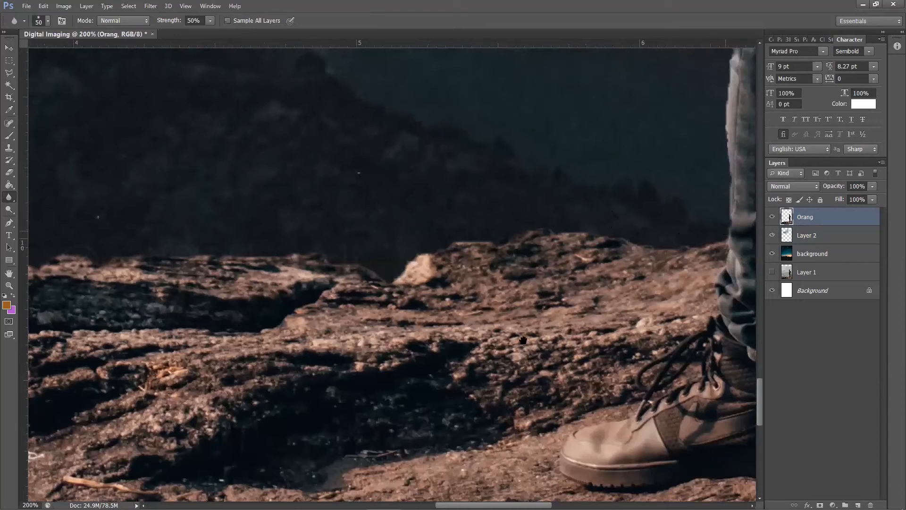
{"action": "left_click_drag", "start_coordinate": [725, 230], "coordinate": [521, 356]}
Step: Blur the front outline of the man's jeans, hand, forearm and sleeve on the Orang layer
{"action": "left_click_drag", "start_coordinate": [532, 173], "coordinate": [509, 359]}
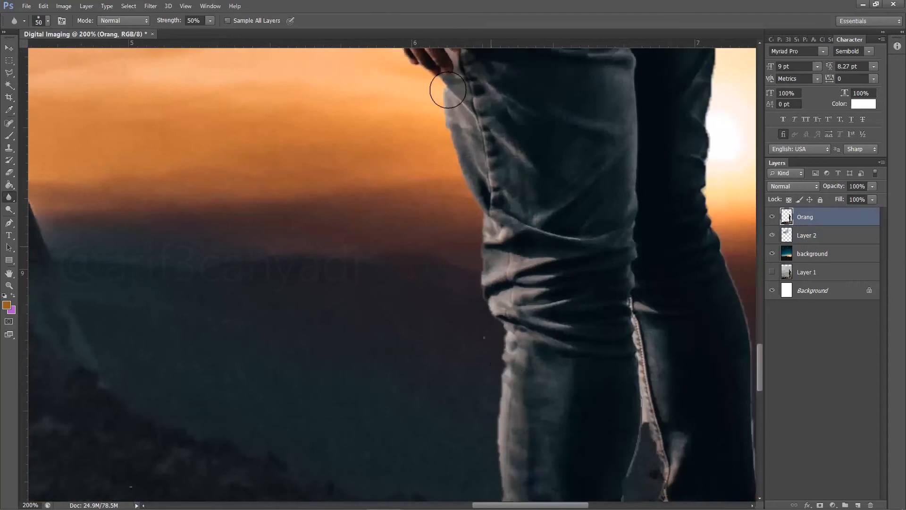
{"action": "left_click_drag", "start_coordinate": [489, 290], "coordinate": [523, 359]}
{"action": "mouse_move", "coordinate": [488, 311]}
{"action": "left_mouse_down"}
{"action": "mouse_move", "coordinate": [452, 212]}
{"action": "mouse_move", "coordinate": [484, 162]}
{"action": "mouse_move", "coordinate": [413, 387]}
{"action": "left_mouse_up"}
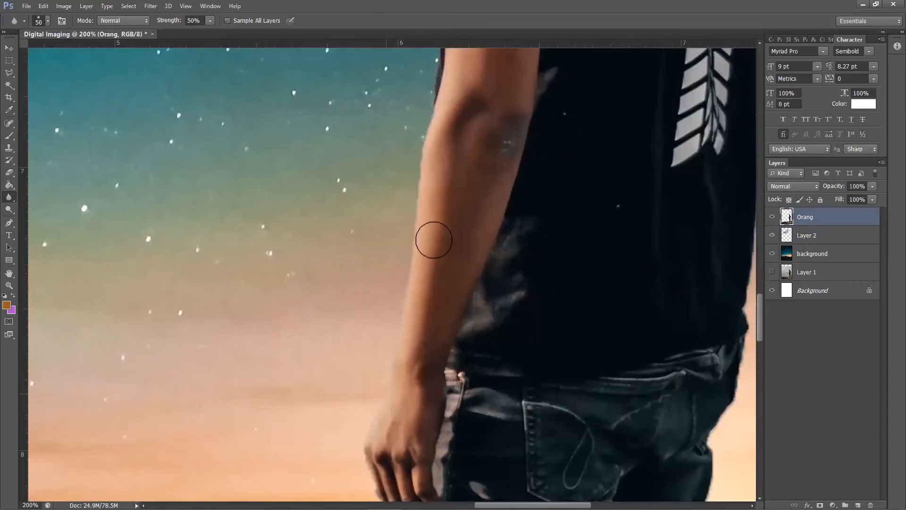
{"action": "left_click_drag", "start_coordinate": [463, 157], "coordinate": [444, 342]}
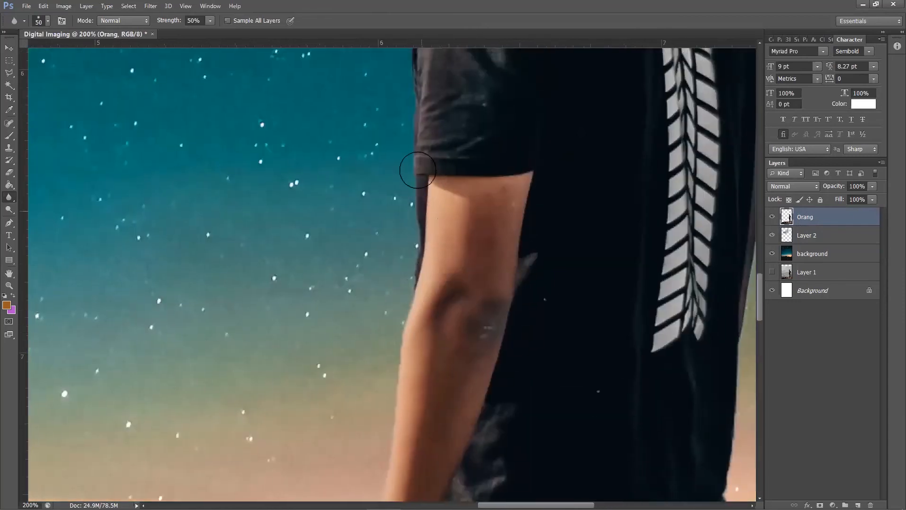
{"action": "left_click_drag", "start_coordinate": [427, 155], "coordinate": [442, 332]}
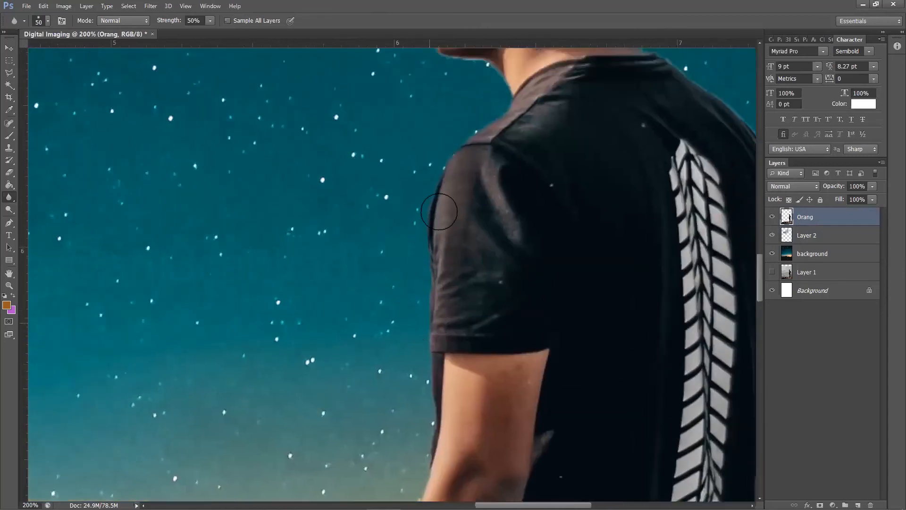
Step: Blur the outline of the man's front shoulder, face and hair down to the back of his neck
{"action": "left_click_drag", "start_coordinate": [483, 76], "coordinate": [541, 300]}
{"action": "mouse_move", "coordinate": [487, 284]}
{"action": "left_mouse_down"}
{"action": "mouse_move", "coordinate": [477, 143]}
{"action": "mouse_move", "coordinate": [498, 88]}
{"action": "left_mouse_up"}
{"action": "left_click_drag", "start_coordinate": [596, 132], "coordinate": [480, 273]}
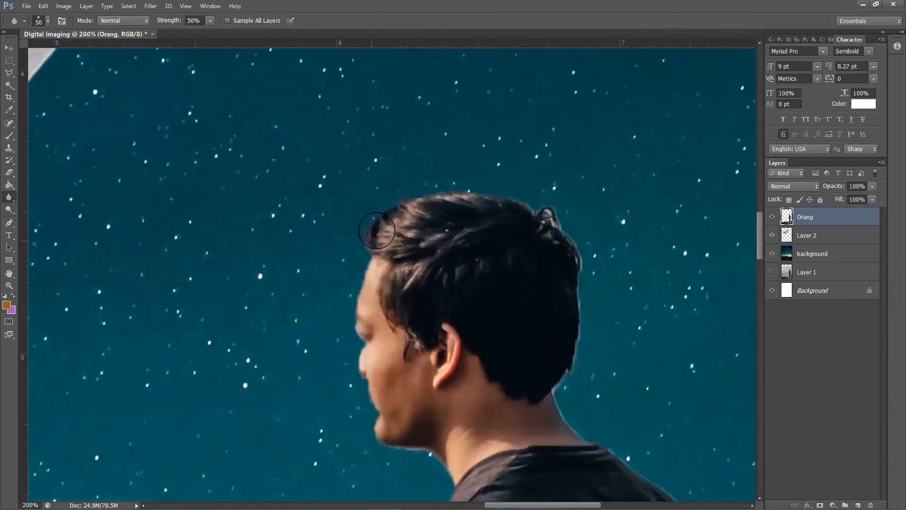
{"action": "mouse_move", "coordinate": [576, 243]}
{"action": "left_mouse_down"}
{"action": "mouse_move", "coordinate": [579, 272]}
{"action": "mouse_move", "coordinate": [542, 398]}
{"action": "mouse_move", "coordinate": [598, 437]}
{"action": "left_mouse_up"}
Step: Blur the outline of the man's back along the rear shoulder, the shirt and the waist of the jeans
{"action": "left_click_drag", "start_coordinate": [522, 338], "coordinate": [292, 108]}
{"action": "mouse_move", "coordinate": [383, 209]}
{"action": "left_mouse_down"}
{"action": "mouse_move", "coordinate": [449, 262]}
{"action": "mouse_move", "coordinate": [494, 341]}
{"action": "left_mouse_up"}
{"action": "left_click_drag", "start_coordinate": [499, 229], "coordinate": [479, 34]}
{"action": "mouse_move", "coordinate": [488, 142]}
{"action": "left_mouse_down"}
{"action": "mouse_move", "coordinate": [453, 256]}
{"action": "mouse_move", "coordinate": [466, 382]}
{"action": "mouse_move", "coordinate": [491, 85]}
{"action": "left_mouse_up"}
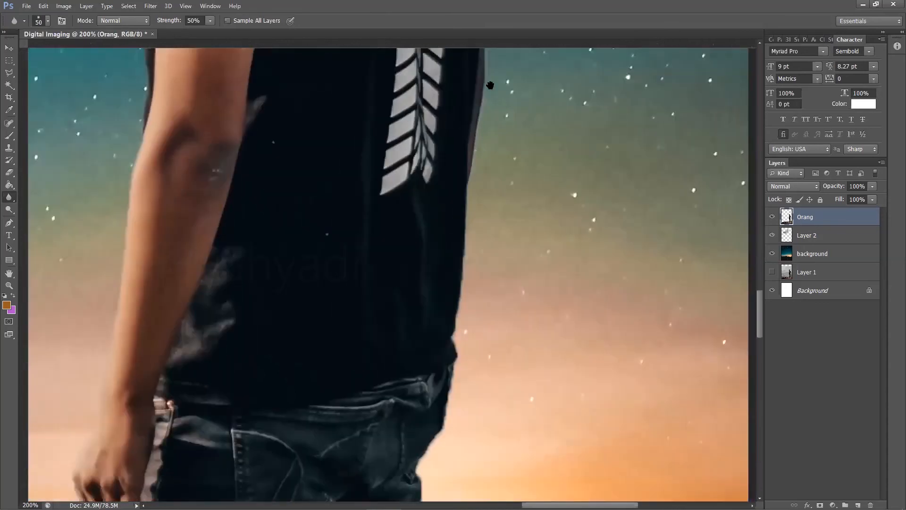
{"action": "left_click_drag", "start_coordinate": [466, 245], "coordinate": [468, 323]}
{"action": "mouse_move", "coordinate": [471, 324]}
{"action": "left_mouse_down"}
{"action": "mouse_move", "coordinate": [517, 117]}
{"action": "mouse_move", "coordinate": [471, 265]}
{"action": "mouse_move", "coordinate": [471, 330]}
{"action": "mouse_move", "coordinate": [425, 196]}
{"action": "mouse_move", "coordinate": [431, 141]}
{"action": "left_mouse_up"}
Step: Blur the rear outline of the man's legs and the rock's edge behind him, and finish with the Blur tool
{"action": "mouse_move", "coordinate": [435, 96]}
{"action": "left_mouse_down"}
{"action": "mouse_move", "coordinate": [411, 222]}
{"action": "mouse_move", "coordinate": [430, 293]}
{"action": "mouse_move", "coordinate": [420, 167]}
{"action": "mouse_move", "coordinate": [440, 356]}
{"action": "mouse_move", "coordinate": [434, 427]}
{"action": "left_mouse_up"}
{"action": "mouse_move", "coordinate": [333, 420]}
{"action": "left_mouse_down"}
{"action": "mouse_move", "coordinate": [312, 385]}
{"action": "mouse_move", "coordinate": [321, 338]}
{"action": "left_mouse_up"}
{"action": "left_click_drag", "start_coordinate": [440, 372], "coordinate": [369, 232]}
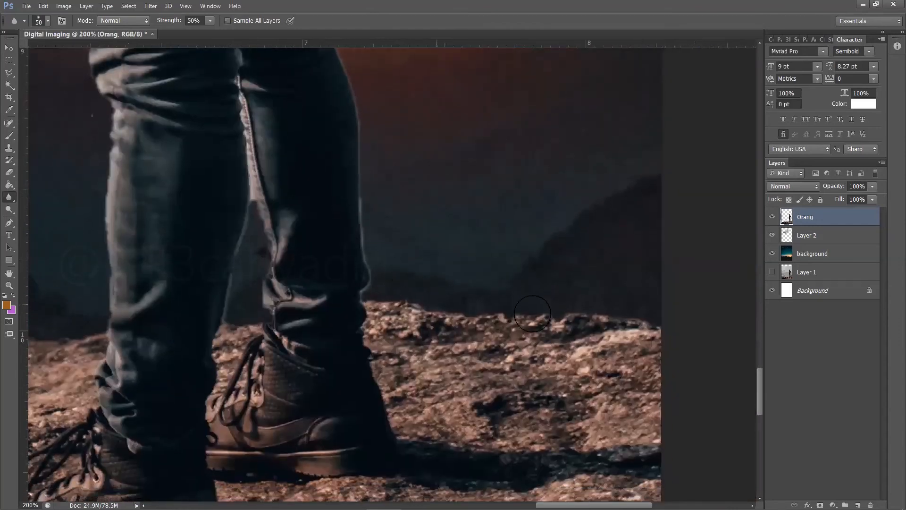
{"action": "scroll", "coordinate": [629, 308], "scroll_direction": "down", "scroll_amount": 3}
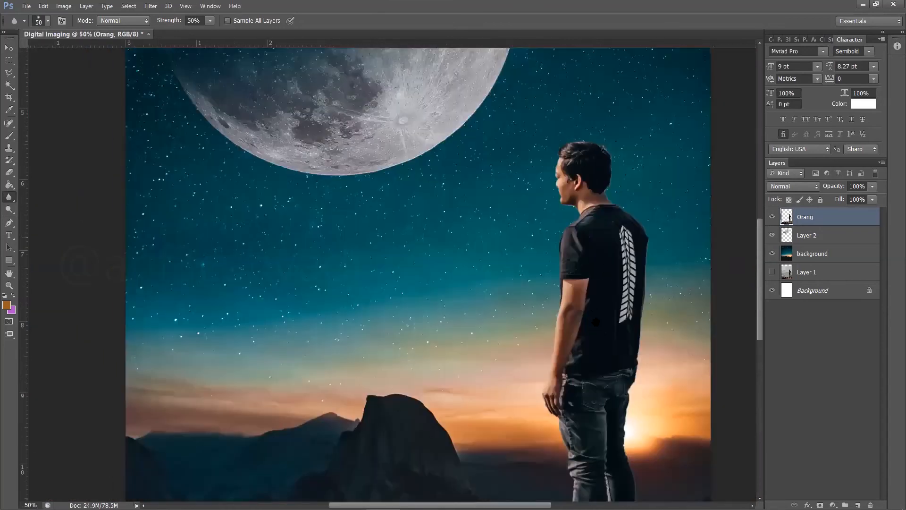
{"action": "left_click_drag", "start_coordinate": [596, 321], "coordinate": [601, 381]}
{"action": "left_click_drag", "start_coordinate": [597, 244], "coordinate": [575, 321]}
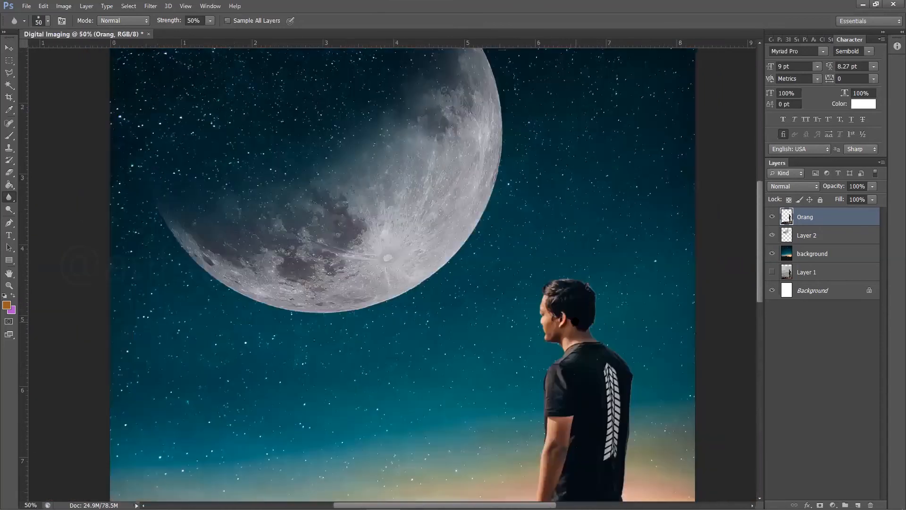
{"action": "left_click", "coordinate": [10, 47]}
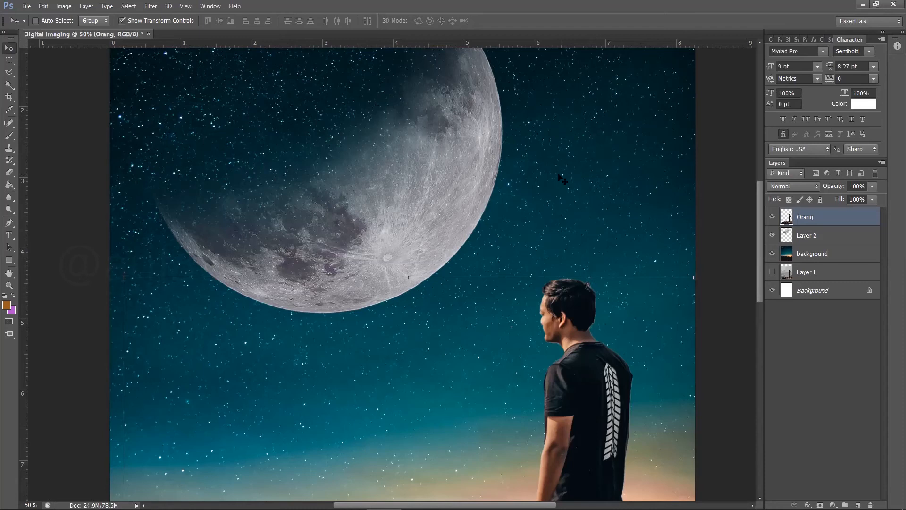
Step: Open Color Balance for the background layer and set the midtones' Cyan–Red level to 30
{"action": "scroll", "coordinate": [561, 178], "scroll_direction": "down", "scroll_amount": 2}
{"action": "scroll", "coordinate": [541, 183], "scroll_direction": "down", "scroll_amount": 2}
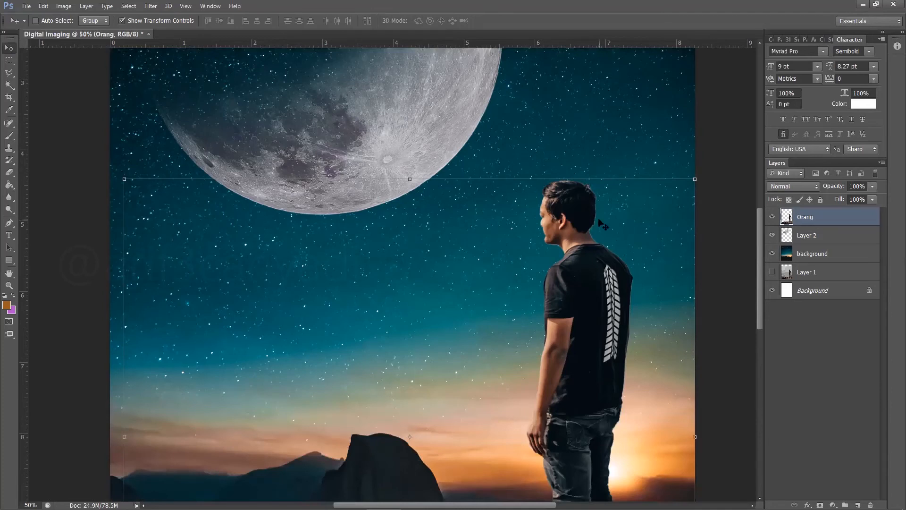
{"action": "key", "text": "ctrl+minus"}
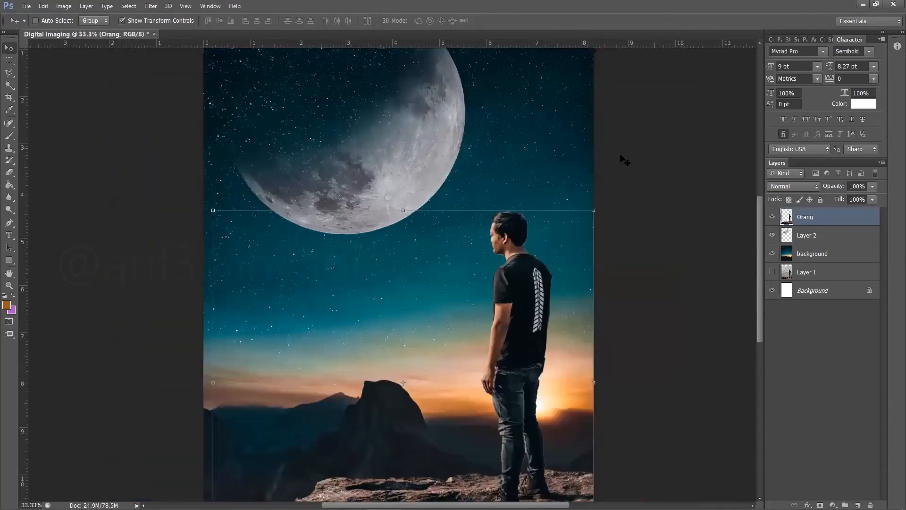
{"action": "scroll", "coordinate": [625, 160], "scroll_direction": "down", "scroll_amount": 2}
{"action": "left_click", "coordinate": [819, 255]}
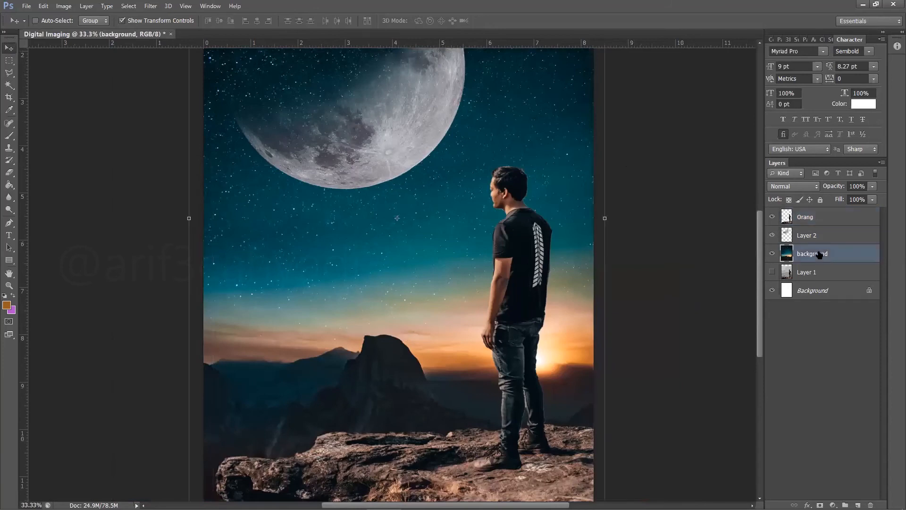
{"action": "left_click", "coordinate": [65, 5]}
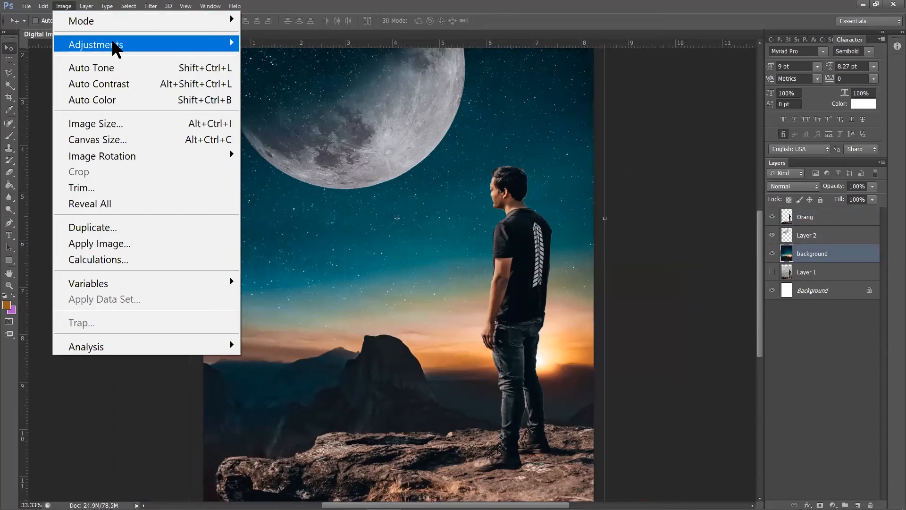
{"action": "mouse_move", "coordinate": [112, 43]}
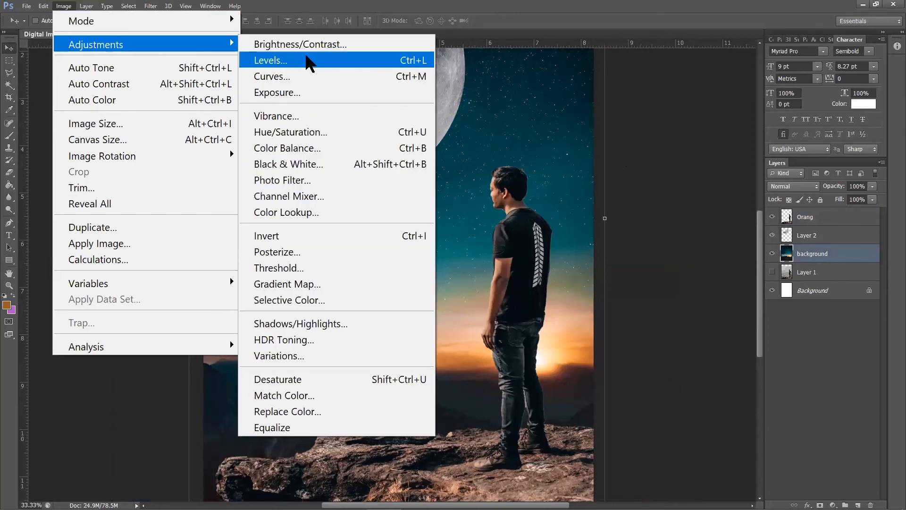
{"action": "left_click", "coordinate": [344, 149]}
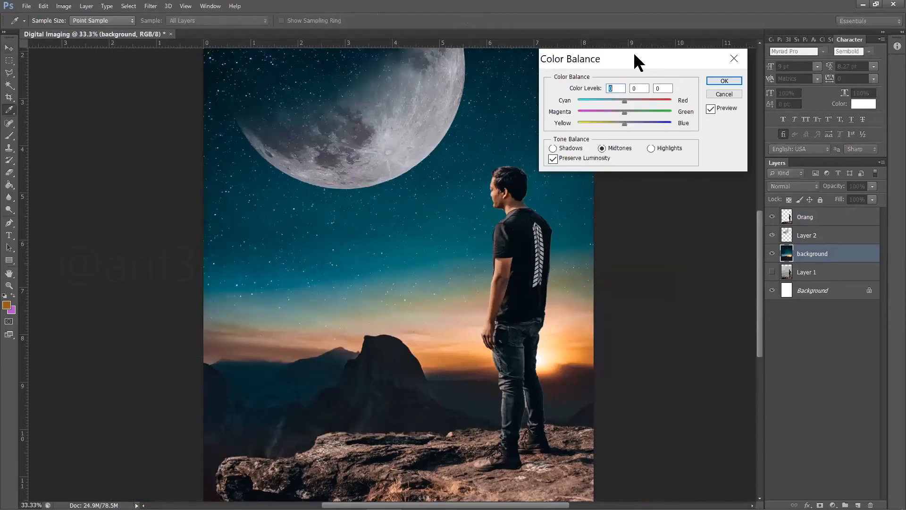
{"action": "left_click_drag", "start_coordinate": [635, 55], "coordinate": [684, 59]}
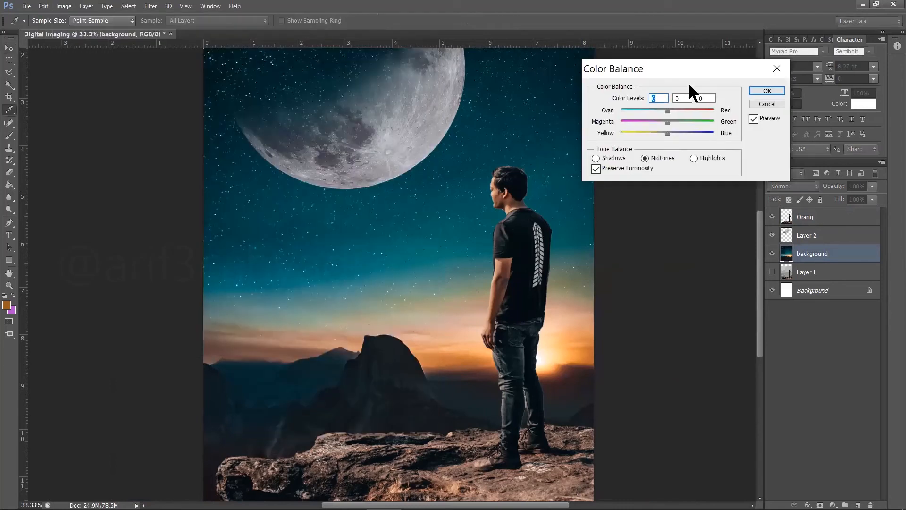
{"action": "left_click_drag", "start_coordinate": [660, 110], "coordinate": [670, 109]}
{"action": "left_click_drag", "start_coordinate": [675, 116], "coordinate": [685, 119]}
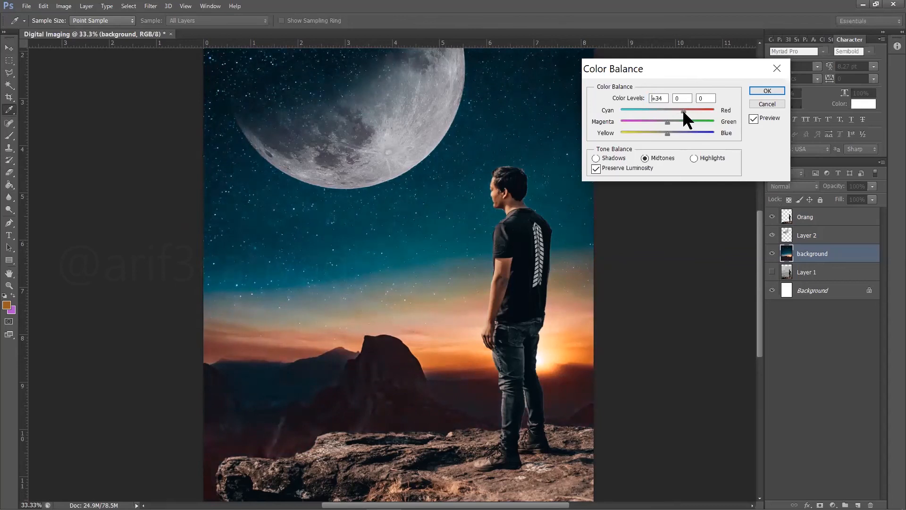
{"action": "double_click", "coordinate": [663, 98]}
{"action": "type", "text": "30"}
Step: Shift the background layer's midtones toward green and blue, compare with the preview off and on, and apply the colour balance
{"action": "mouse_move", "coordinate": [673, 121]}
{"action": "left_mouse_down"}
{"action": "mouse_move", "coordinate": [658, 119]}
{"action": "mouse_move", "coordinate": [710, 123]}
{"action": "mouse_move", "coordinate": [656, 125]}
{"action": "left_mouse_up"}
{"action": "left_click_drag", "start_coordinate": [637, 123], "coordinate": [664, 126]}
{"action": "mouse_move", "coordinate": [674, 128]}
{"action": "left_mouse_down"}
{"action": "mouse_move", "coordinate": [654, 133]}
{"action": "mouse_move", "coordinate": [687, 132]}
{"action": "left_mouse_up"}
{"action": "key", "text": "Tab"}
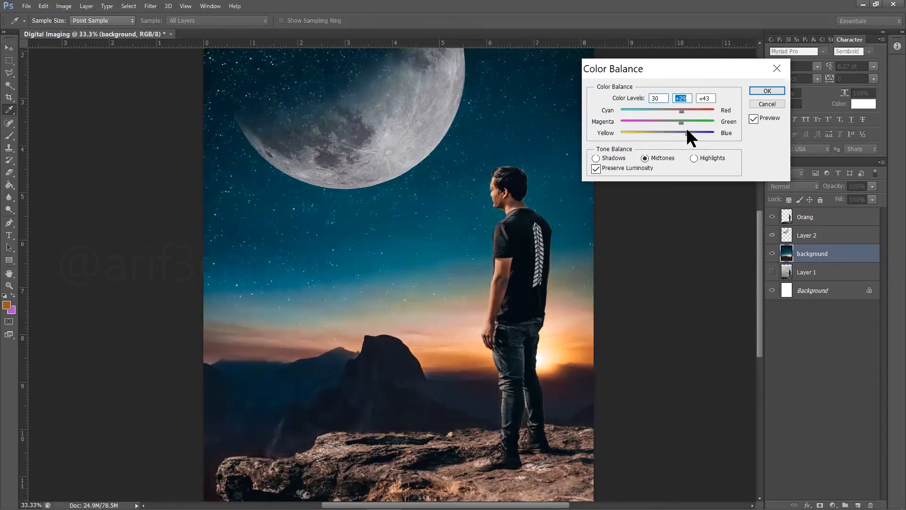
{"action": "left_click_drag", "start_coordinate": [676, 130], "coordinate": [689, 127]}
{"action": "left_click", "coordinate": [753, 119]}
{"action": "left_click", "coordinate": [753, 118]}
{"action": "left_click", "coordinate": [751, 119]}
{"action": "left_click", "coordinate": [759, 89]}
{"action": "key", "text": "v"}
Step: Open Color Balance for the moon on Layer 2 and set the midtones' Cyan–Red level to -25
{"action": "scroll", "coordinate": [730, 232], "scroll_direction": "up", "scroll_amount": 2}
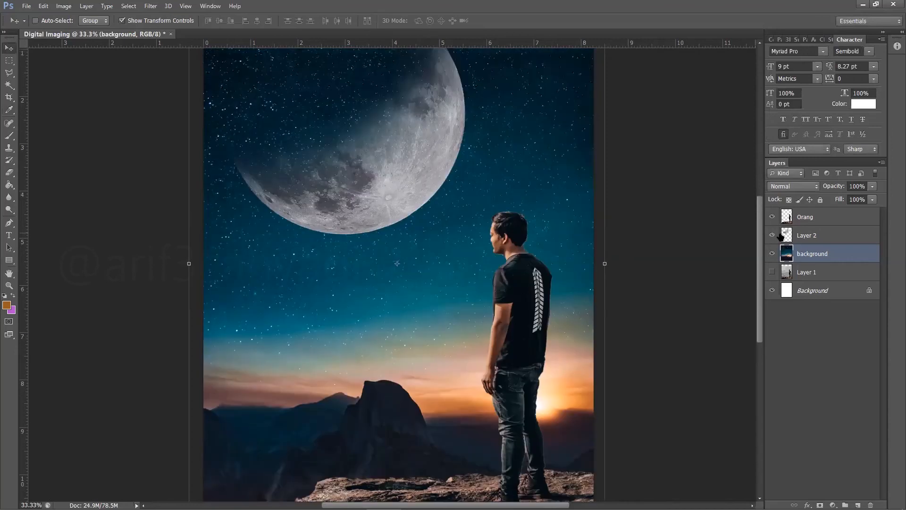
{"action": "left_click", "coordinate": [808, 237]}
{"action": "scroll", "coordinate": [477, 193], "scroll_direction": "up", "scroll_amount": 1}
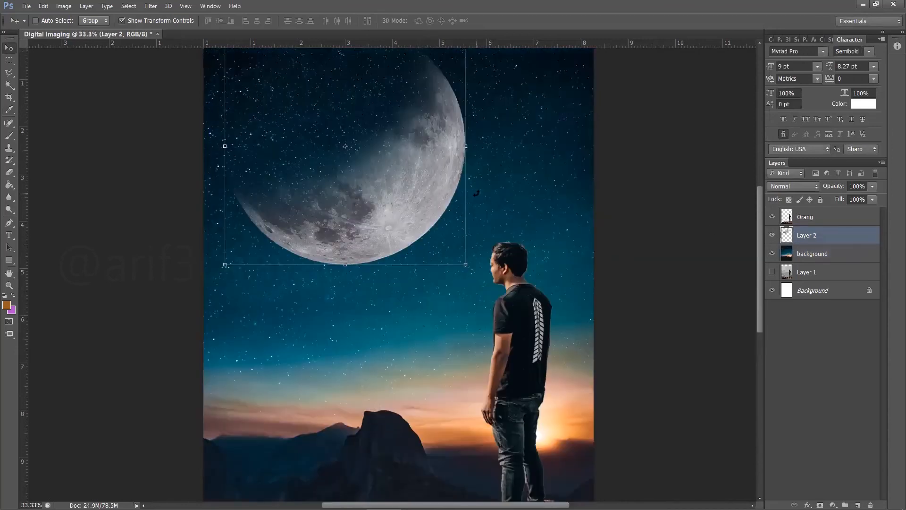
{"action": "scroll", "coordinate": [477, 193], "scroll_direction": "up", "scroll_amount": 1}
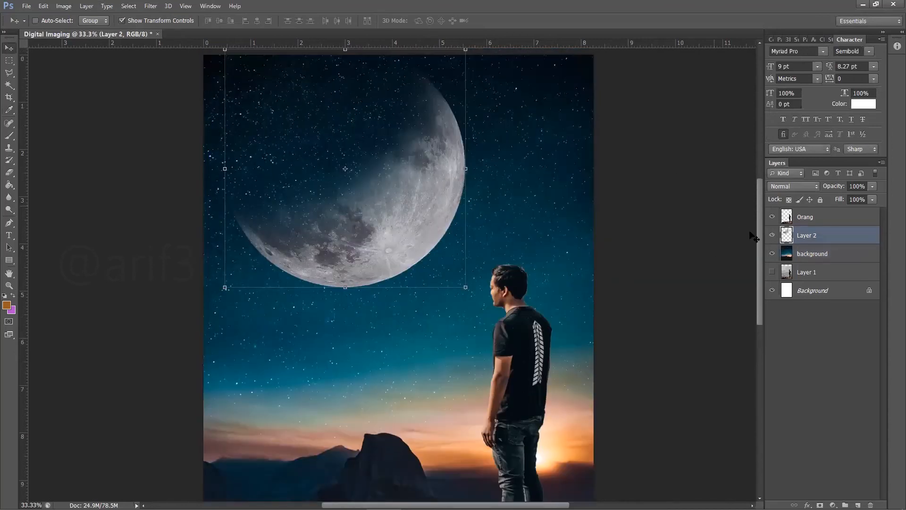
{"action": "left_click", "coordinate": [65, 7]}
{"action": "mouse_move", "coordinate": [118, 45]}
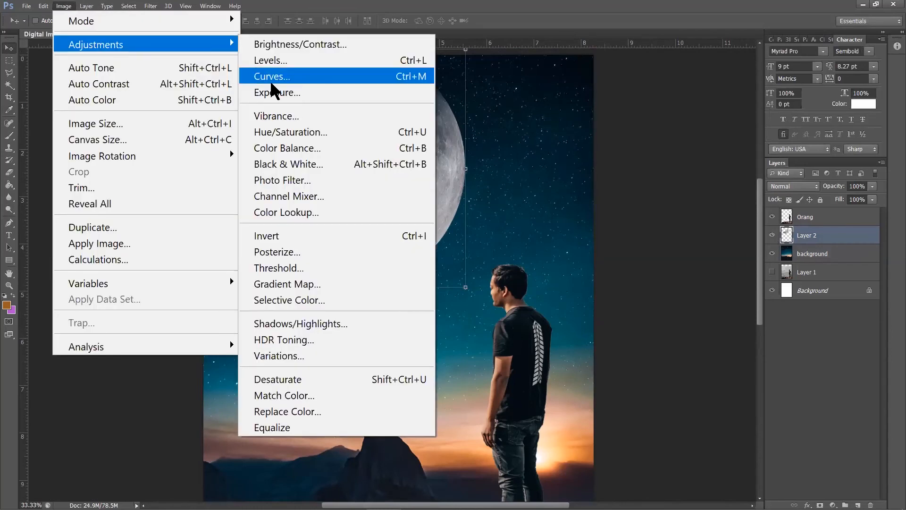
{"action": "left_click", "coordinate": [308, 150]}
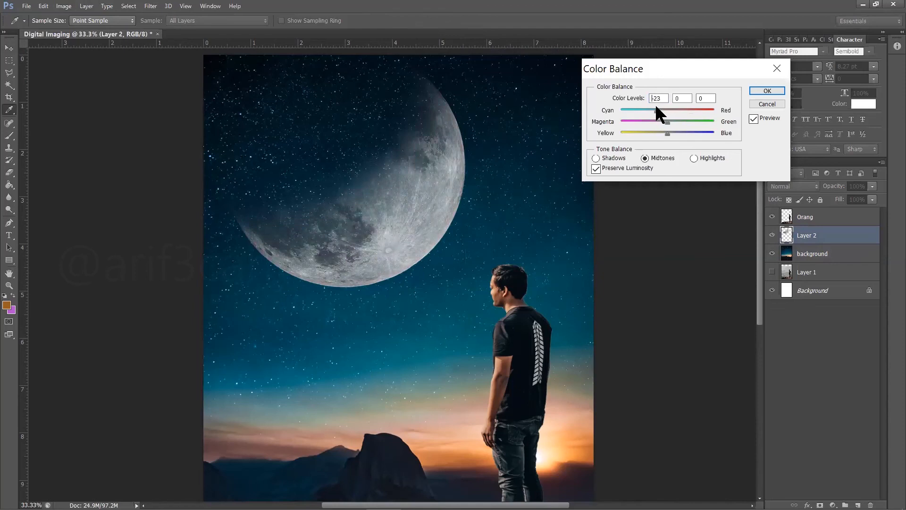
{"action": "double_click", "coordinate": [659, 98]}
{"action": "type", "text": "-25"}
Step: Set the moon's Magenta–Green level to 20 and Yellow–Blue level to 20, and apply the colour balance
{"action": "left_click_drag", "start_coordinate": [685, 122], "coordinate": [641, 111]}
{"action": "type", "text": "20"}
{"action": "mouse_move", "coordinate": [666, 133]}
{"action": "left_mouse_down"}
{"action": "mouse_move", "coordinate": [651, 131]}
{"action": "mouse_move", "coordinate": [678, 124]}
{"action": "left_mouse_up"}
{"action": "type", "text": "20"}
{"action": "left_click", "coordinate": [766, 88]}
{"action": "key", "text": "v"}
Step: Open Color Balance for the Orang layer and set the midtones' Cyan–Red level to -60
{"action": "scroll", "coordinate": [736, 236], "scroll_direction": "down", "scroll_amount": 2}
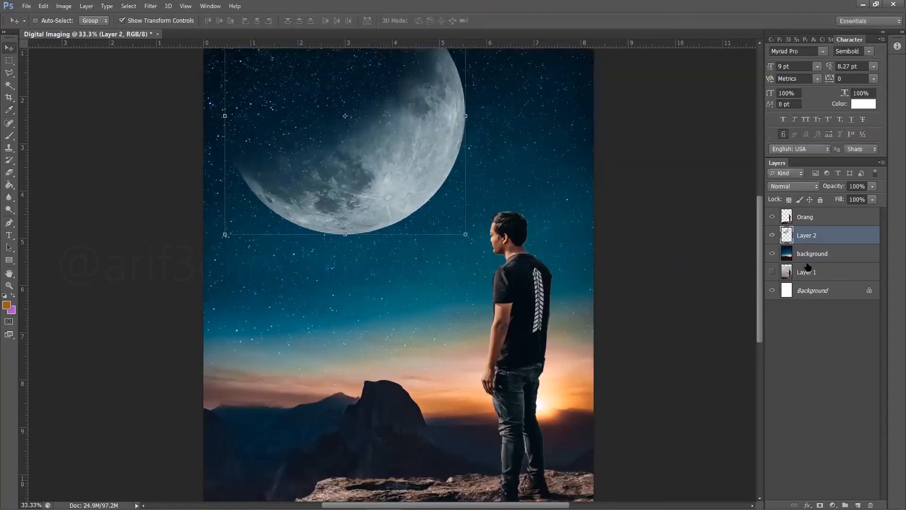
{"action": "scroll", "coordinate": [676, 274], "scroll_direction": "down", "scroll_amount": 3}
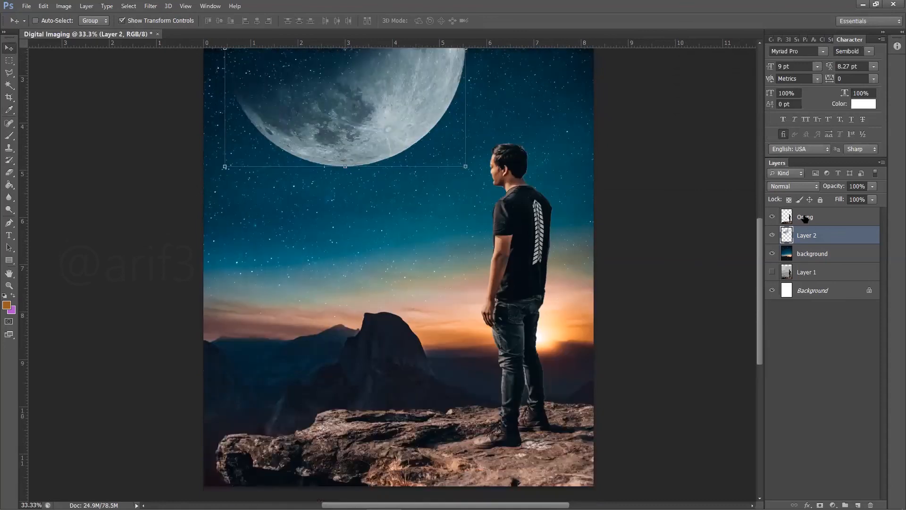
{"action": "left_click", "coordinate": [811, 218]}
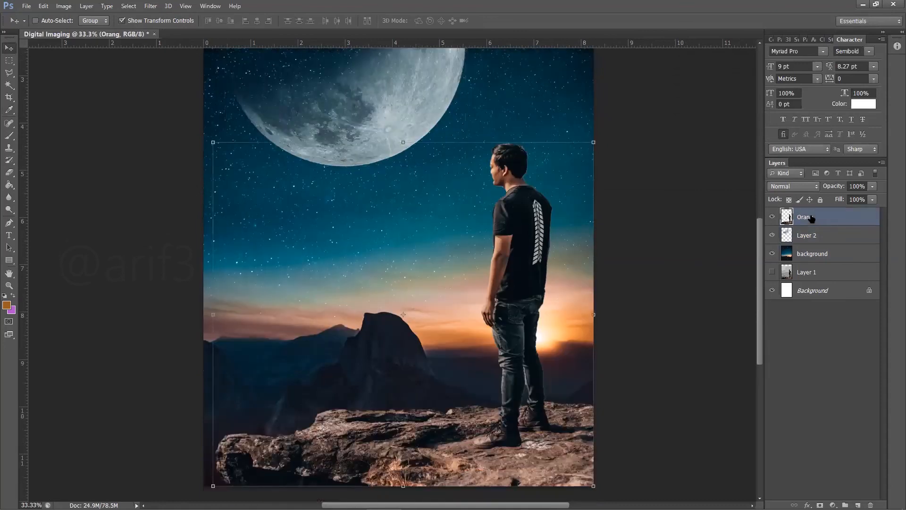
{"action": "key", "text": "ctrl+b"}
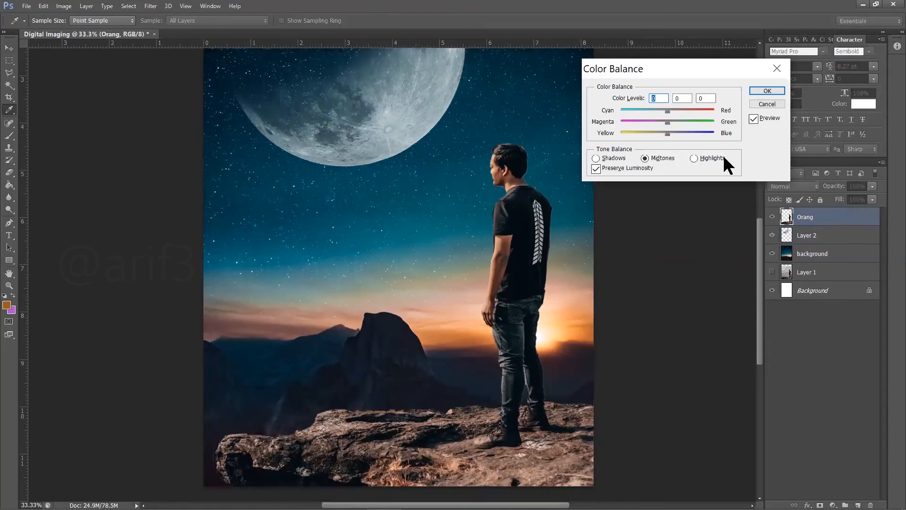
{"action": "left_click_drag", "start_coordinate": [666, 111], "coordinate": [689, 110]}
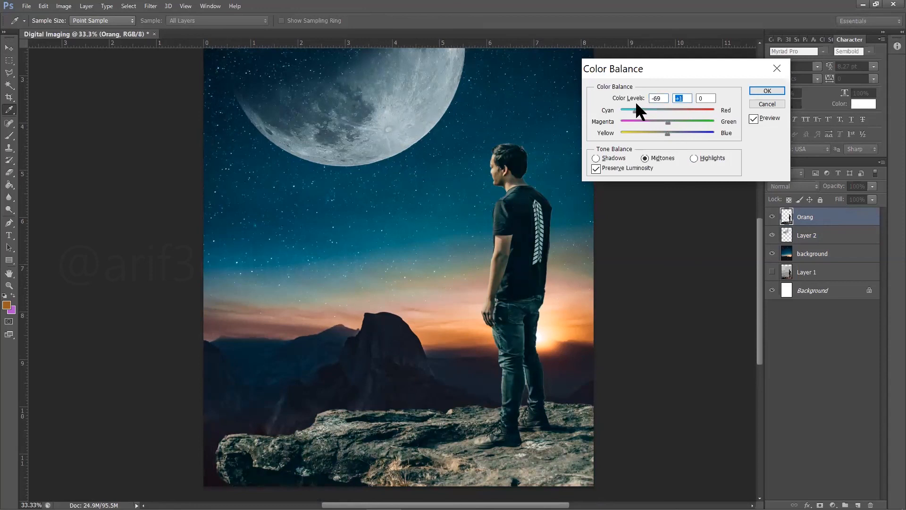
{"action": "left_click_drag", "start_coordinate": [638, 102], "coordinate": [637, 102]}
{"action": "type", "text": "-60"}
Step: Set the Orang layer's Magenta–Green level to -25 and Yellow–Blue level to +20, and apply the colour balance
{"action": "left_click", "coordinate": [654, 122]}
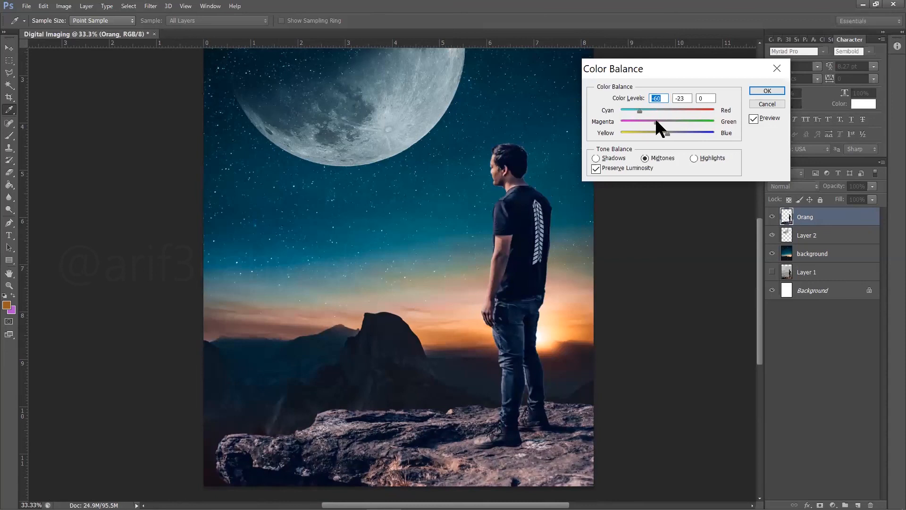
{"action": "type", "text": "-25"}
{"action": "mouse_move", "coordinate": [666, 132]}
{"action": "left_mouse_down"}
{"action": "mouse_move", "coordinate": [702, 132]}
{"action": "mouse_move", "coordinate": [644, 132]}
{"action": "mouse_move", "coordinate": [677, 139]}
{"action": "left_mouse_up"}
{"action": "type", "text": "+20"}
{"action": "left_click", "coordinate": [753, 92]}
{"action": "key", "text": "v"}
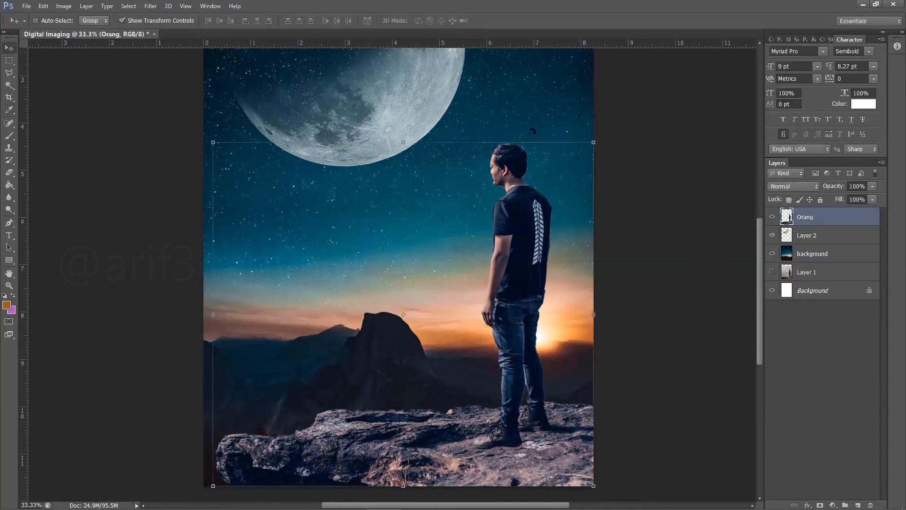
{"action": "key", "text": "ctrl+minus"}
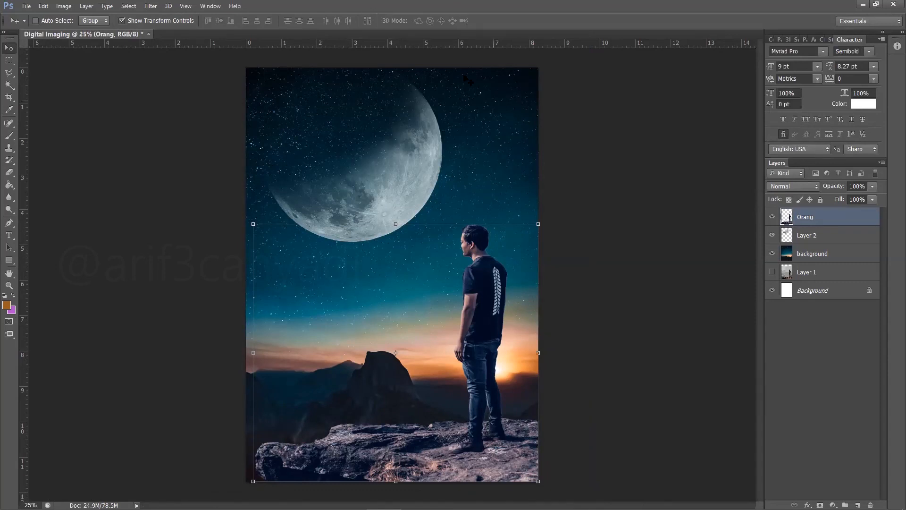
{"action": "left_click", "coordinate": [69, 5]}
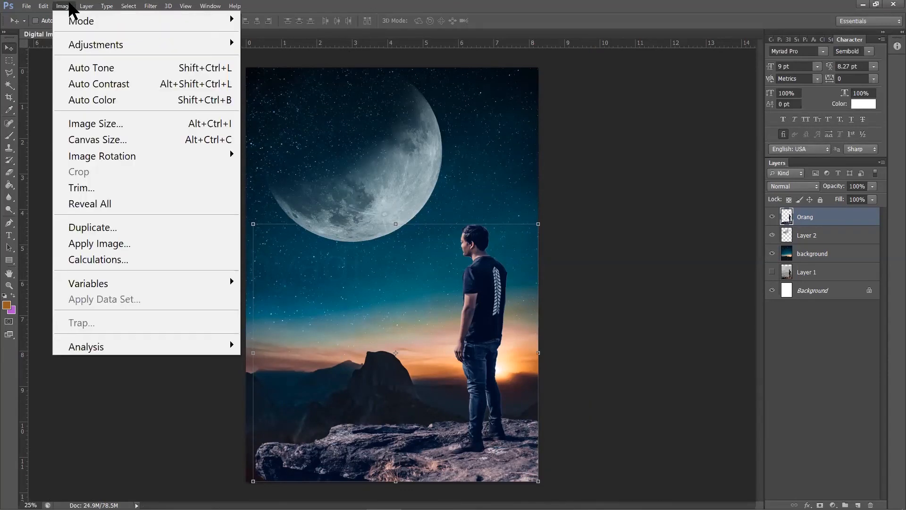
{"action": "mouse_move", "coordinate": [136, 44]}
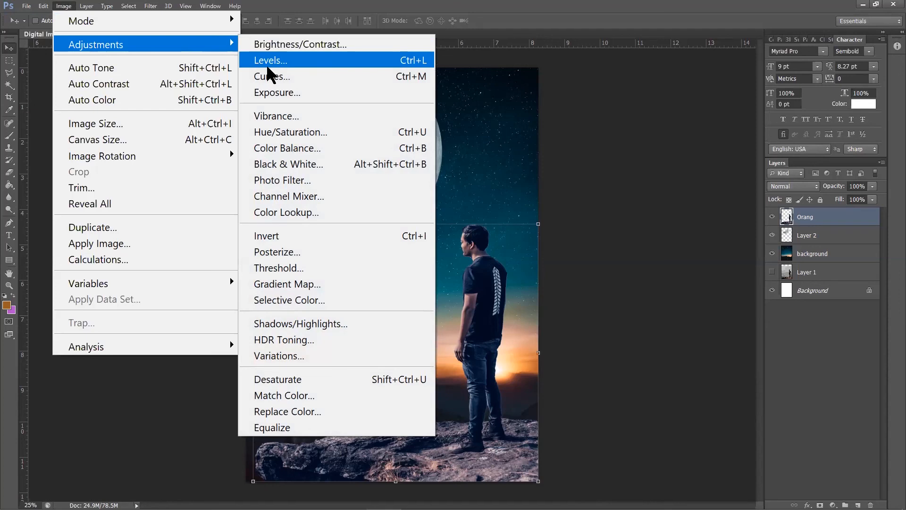
{"action": "left_click", "coordinate": [271, 57]}
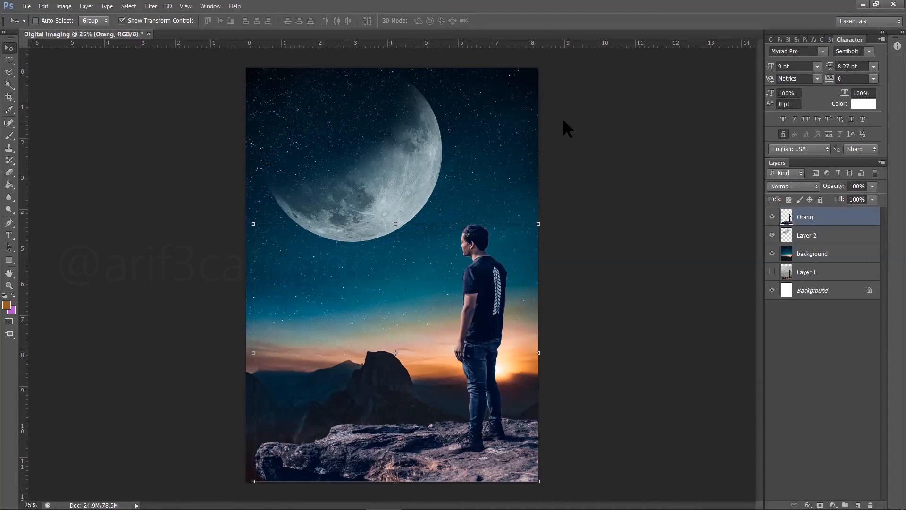
Step: Save the layered composite as Digital Imaging.psd in the Bahan 7 folder with Maximize Compatibility on
{"action": "left_click", "coordinate": [26, 6]}
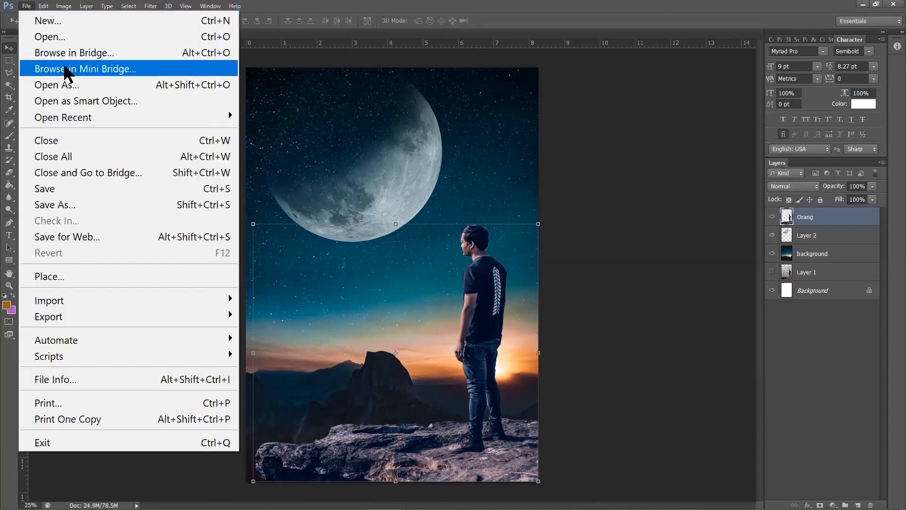
{"action": "left_click", "coordinate": [60, 191]}
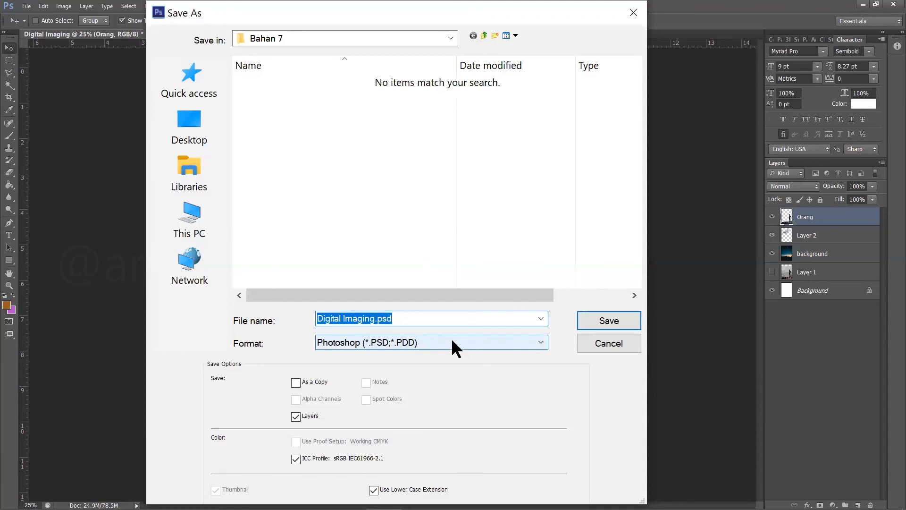
{"action": "left_click", "coordinate": [596, 319]}
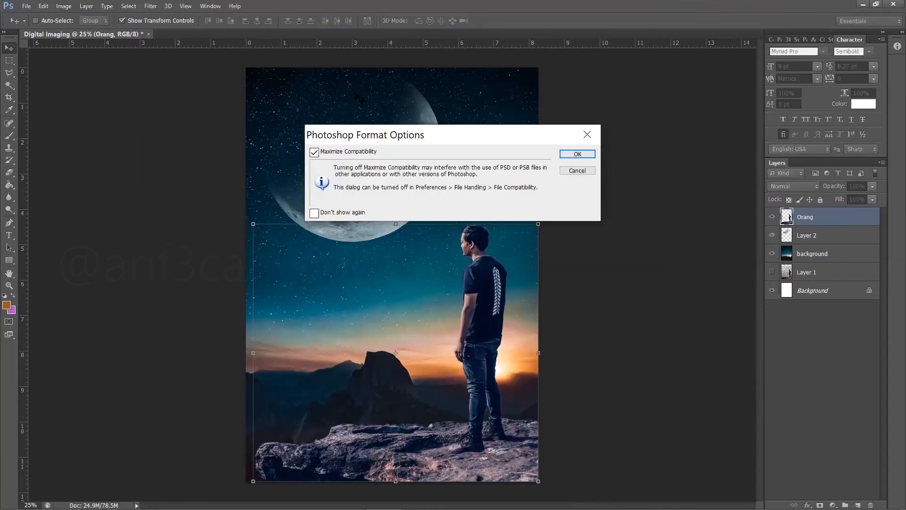
{"action": "left_click", "coordinate": [573, 155]}
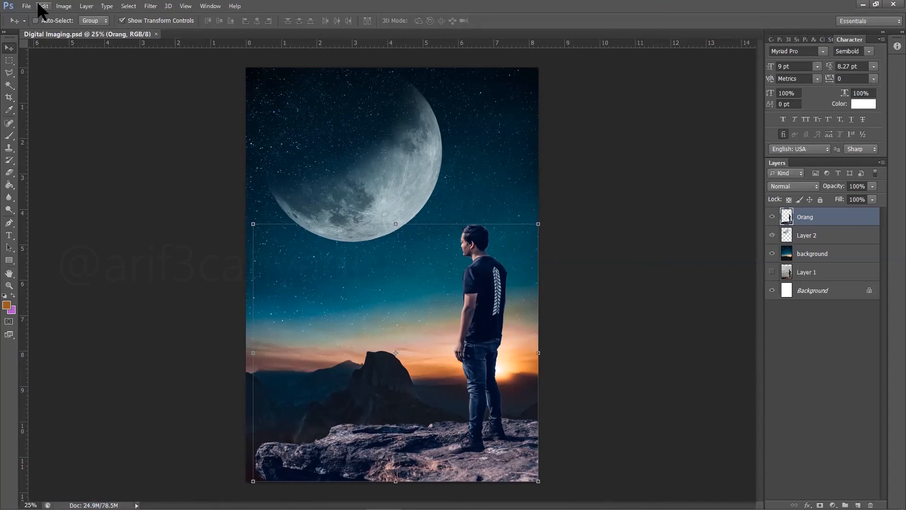
Step: Save a quality 12, Baseline ("Standard") JPEG copy as Digital Imaging.jpg in Bahan 7 and open it from File Explorer
{"action": "left_click", "coordinate": [27, 6]}
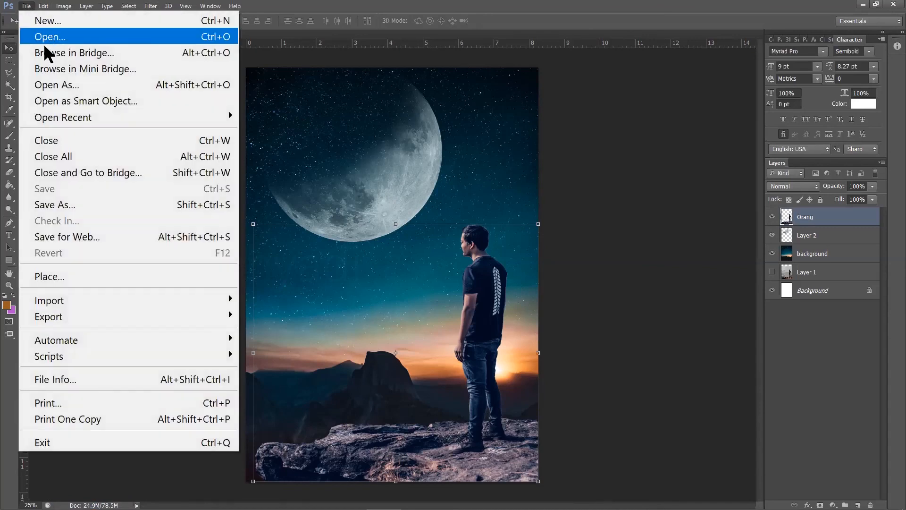
{"action": "left_click", "coordinate": [92, 204]}
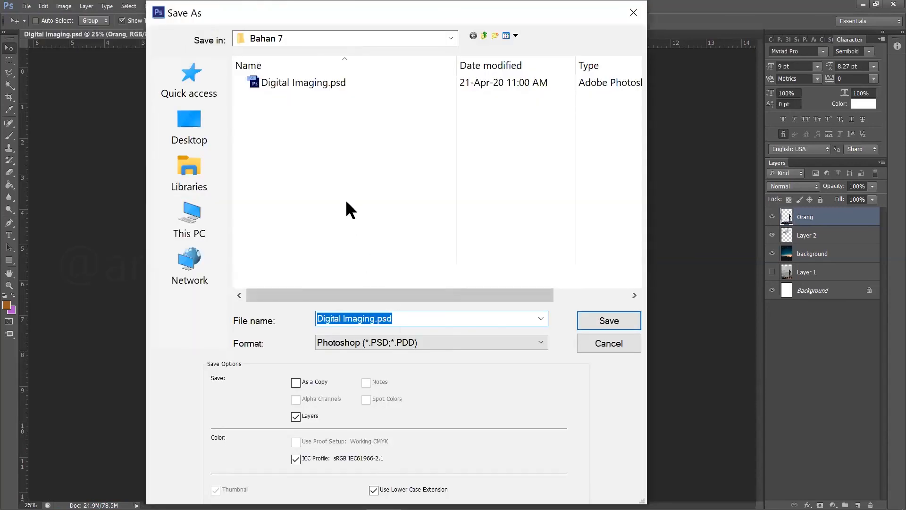
{"action": "left_click", "coordinate": [409, 340]}
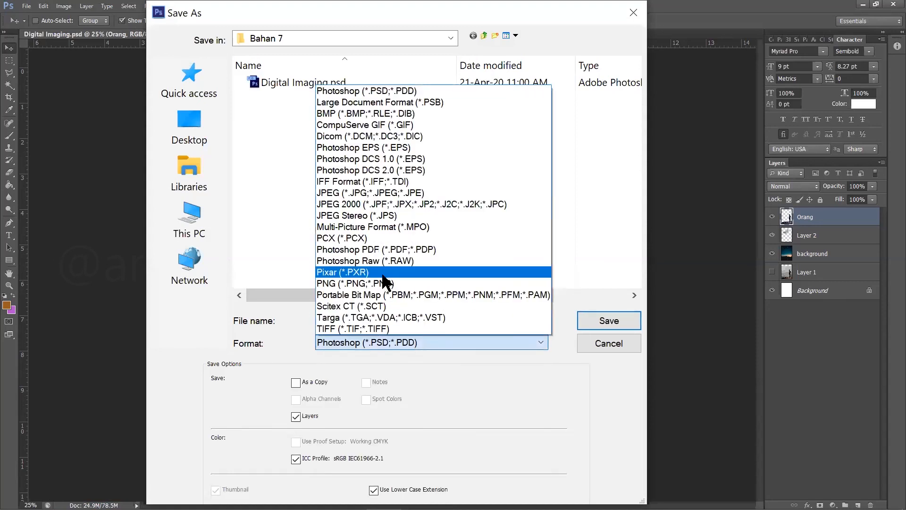
{"action": "left_click", "coordinate": [377, 193]}
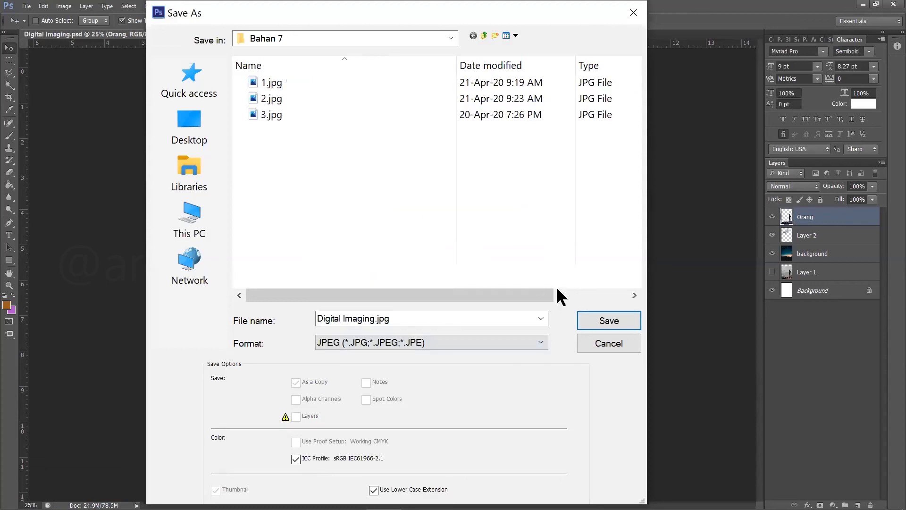
{"action": "left_click", "coordinate": [605, 314]}
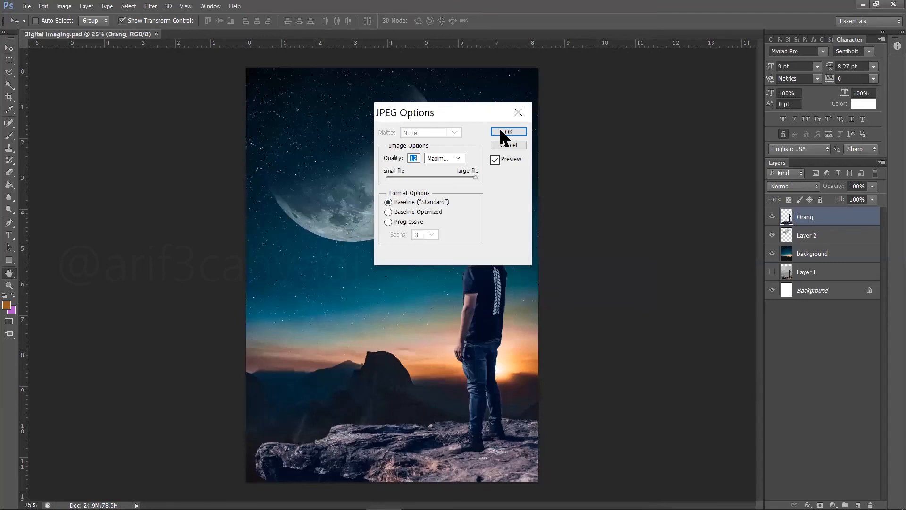
{"action": "left_click", "coordinate": [502, 133]}
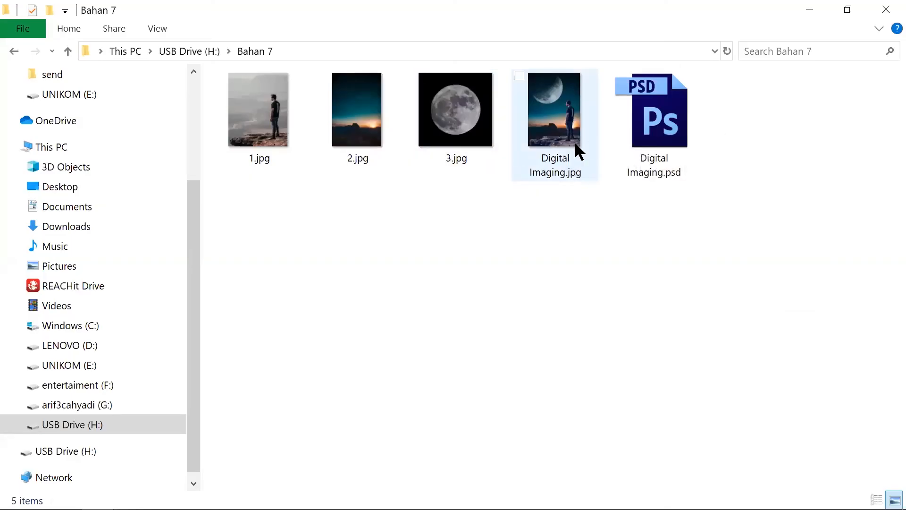
{"action": "double_click", "coordinate": [573, 139]}
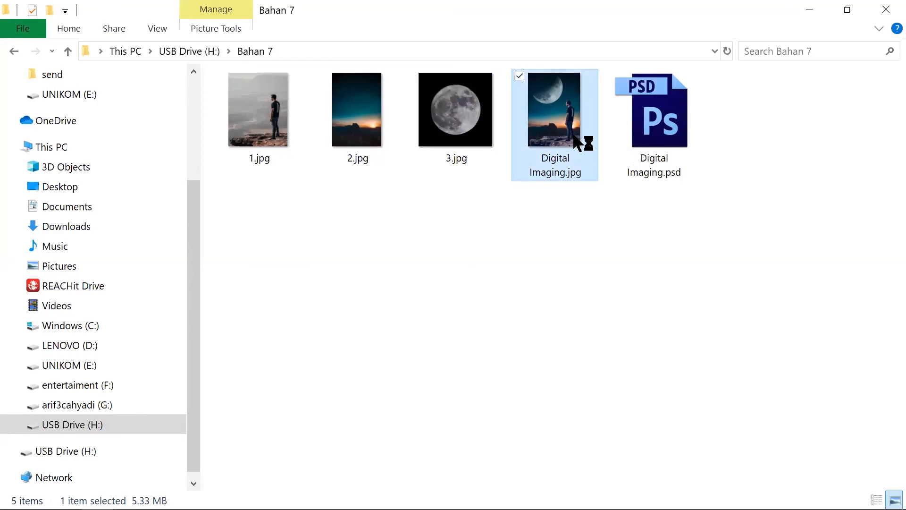